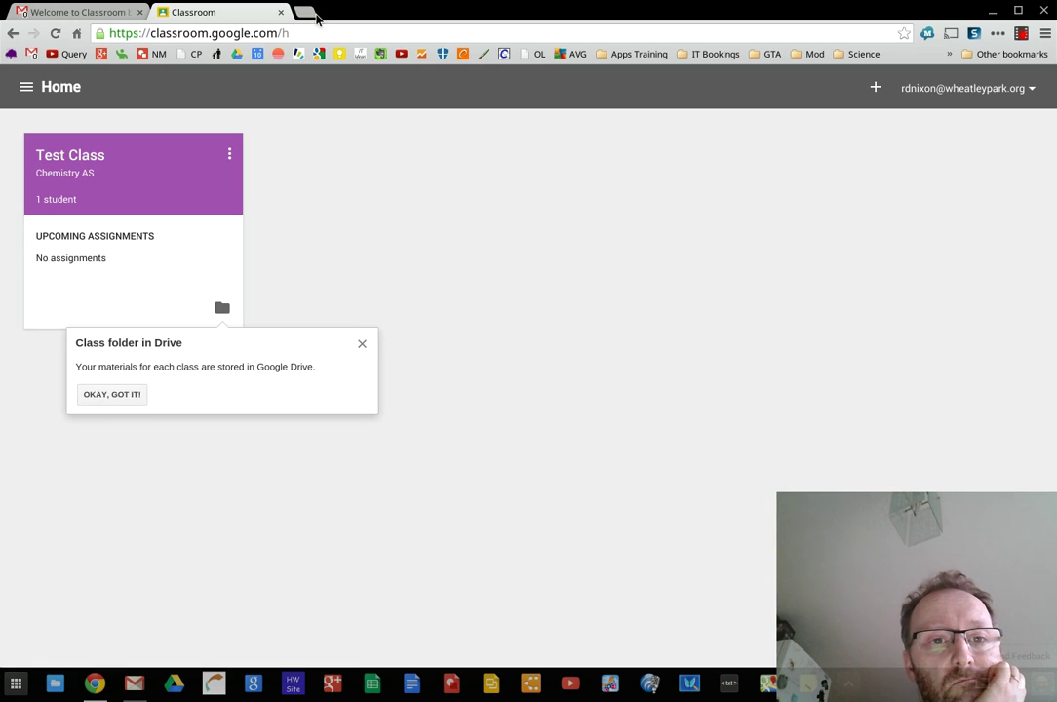
# Open Google Drive in a new browser tab next to Classroom
pyautogui.click(310, 13)
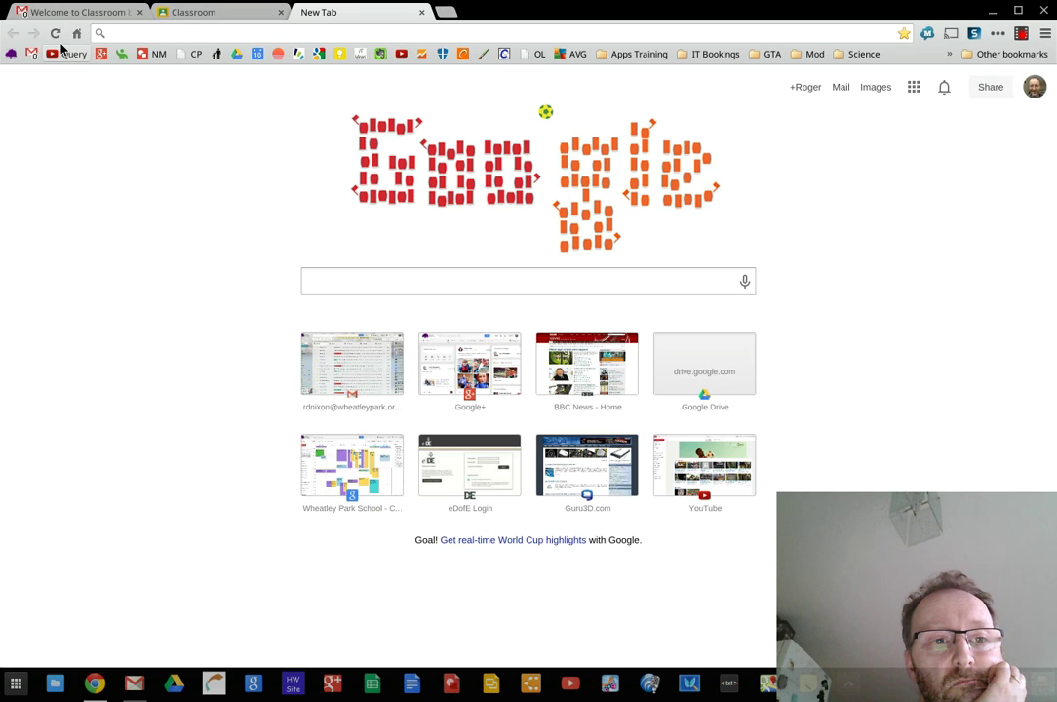
pyautogui.click(236, 57)
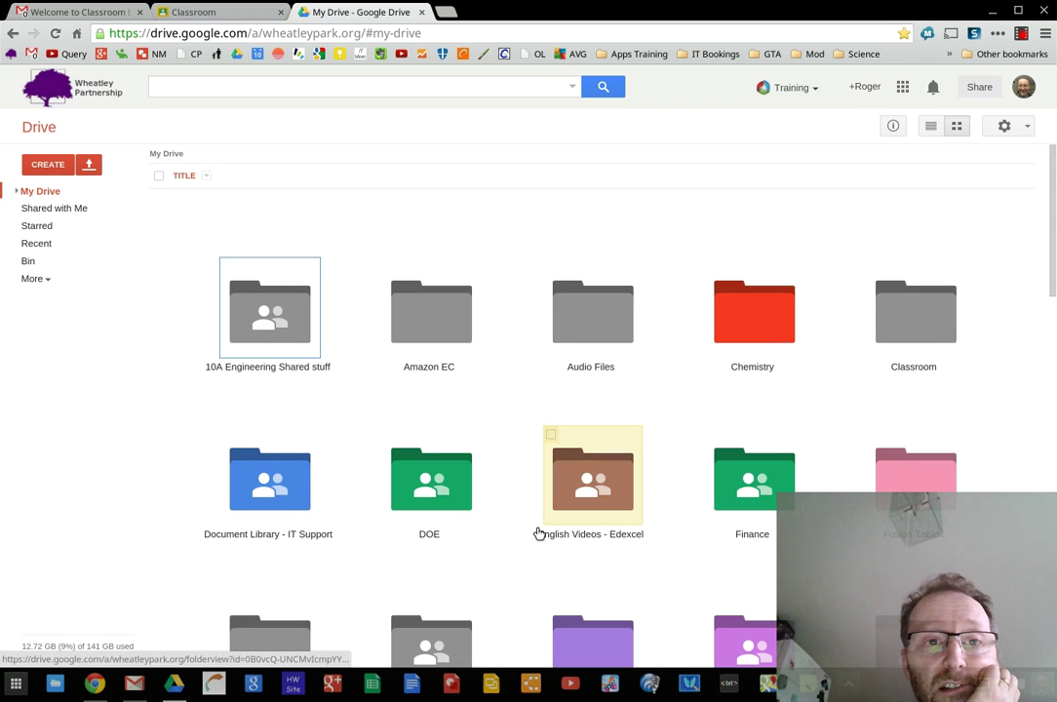
pyautogui.click(231, 10)
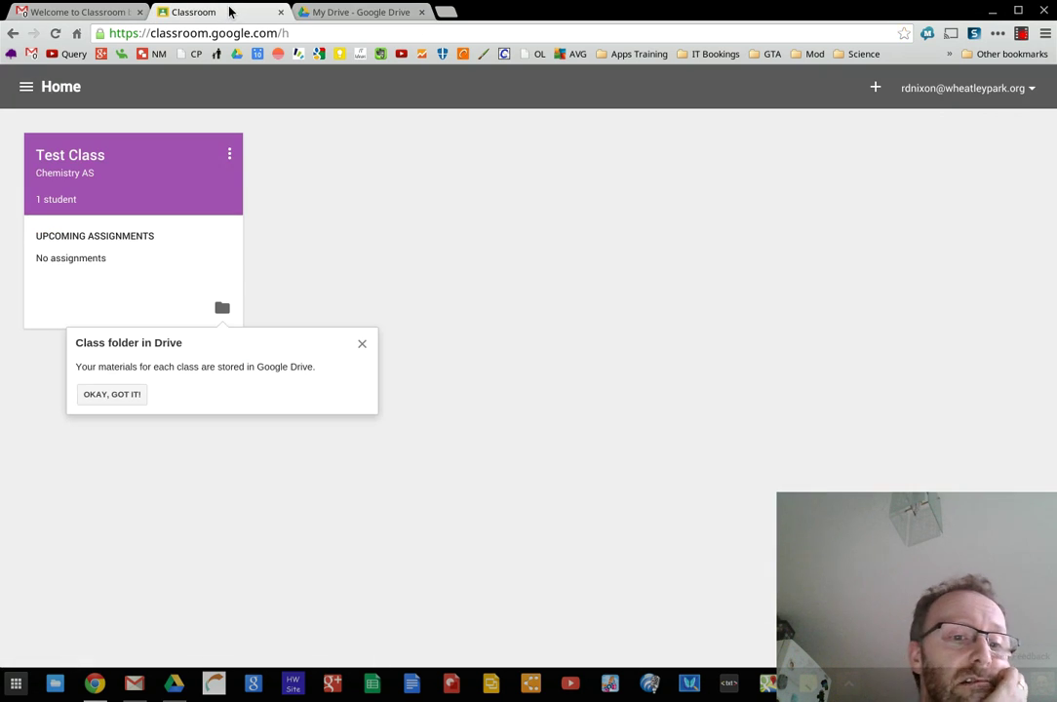
pyautogui.click(357, 12)
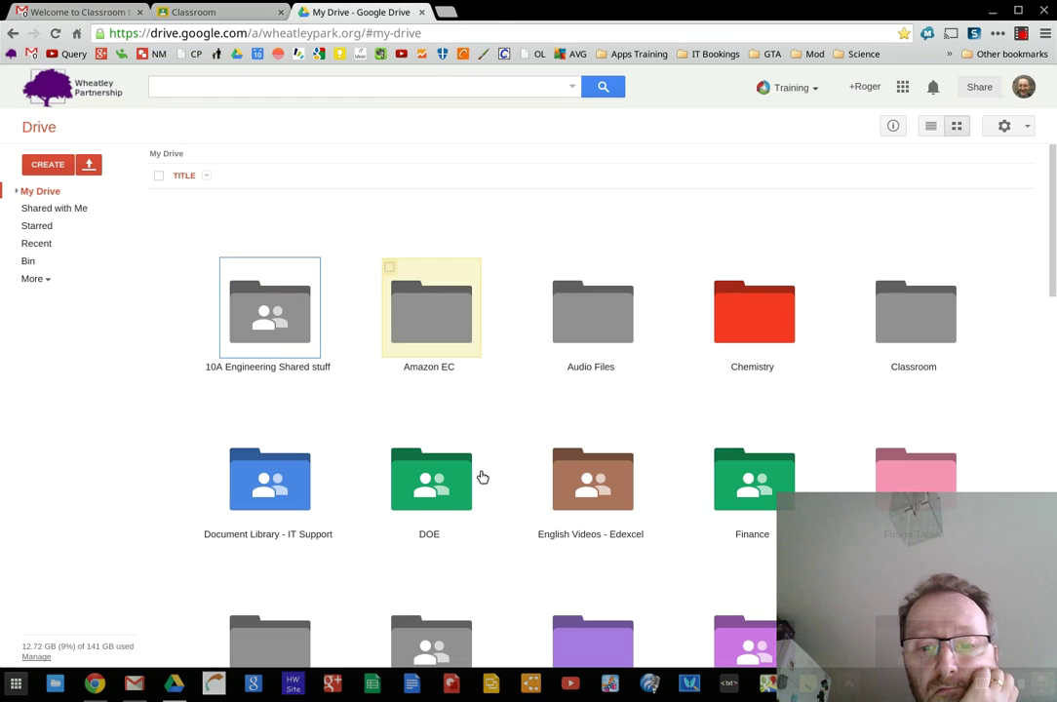
# Open the Classroom folder in My Drive, then return to the Classroom tab
pyautogui.scroll(-8, 495, 508)
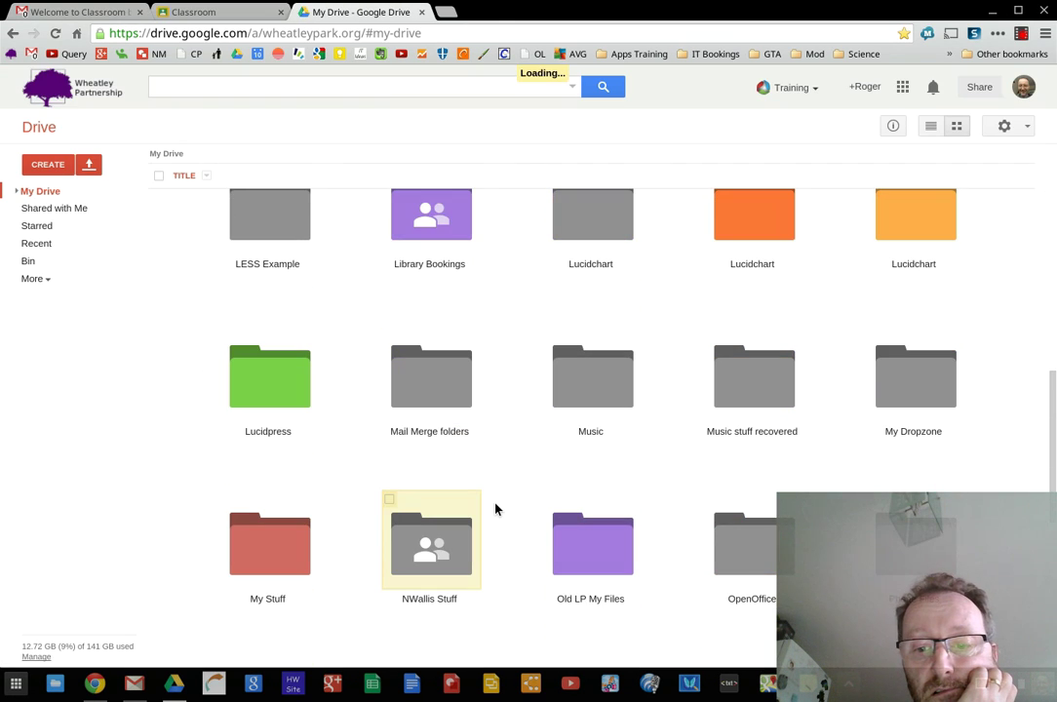
pyautogui.scroll(-4, 495, 508)
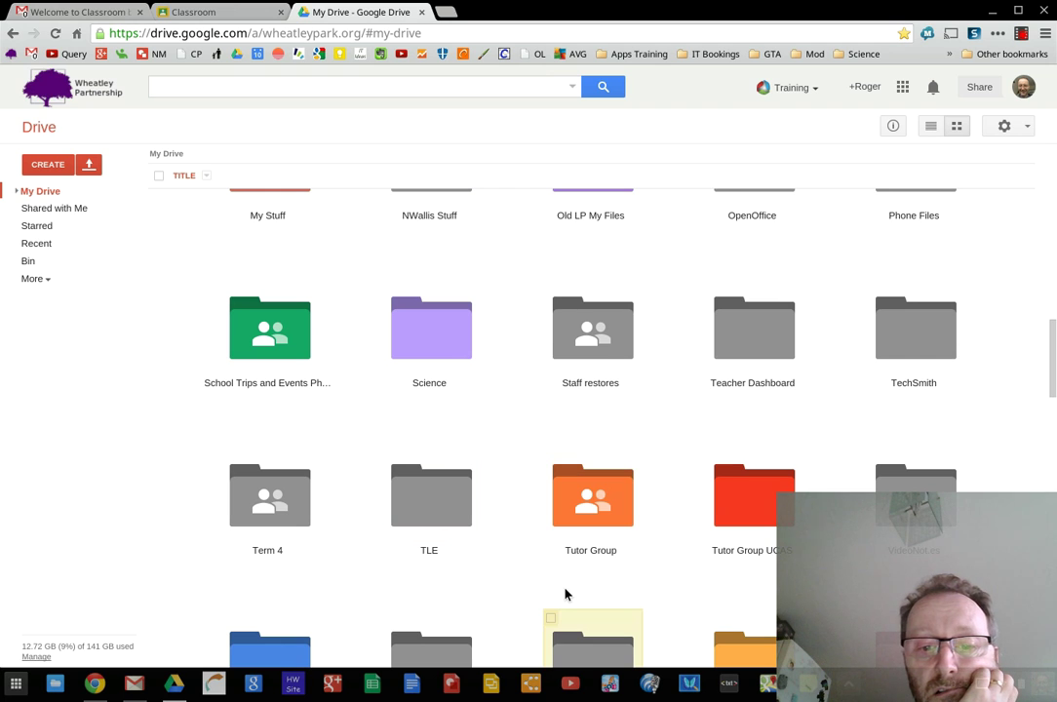
pyautogui.scroll(-1, 565, 594)
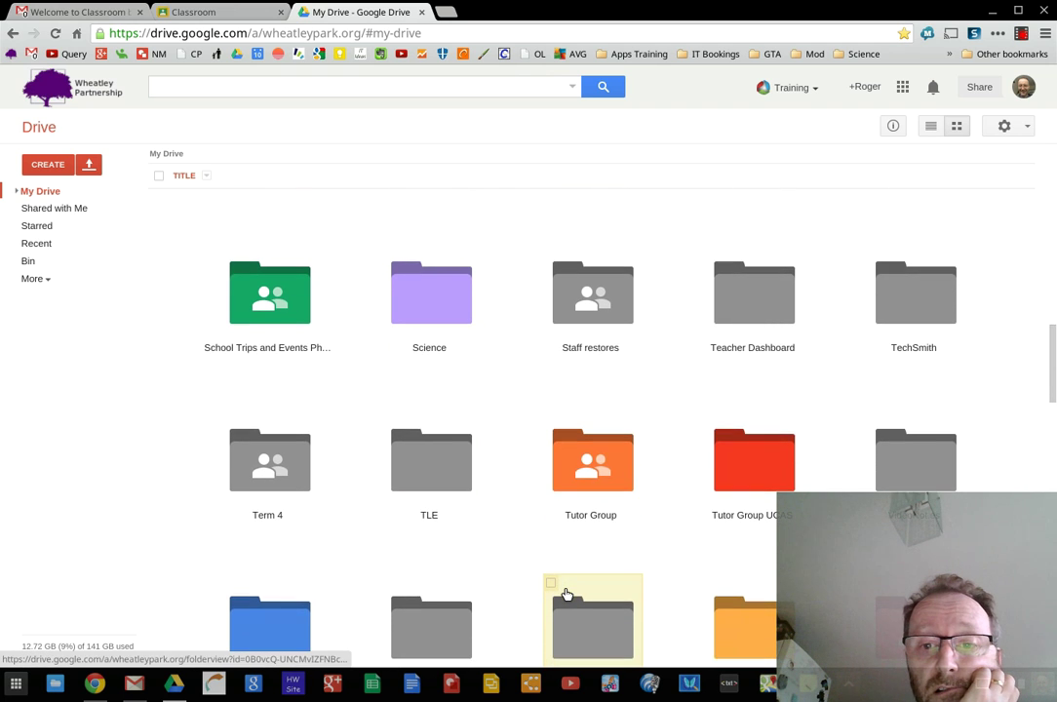
pyautogui.scroll(-3, 566, 595)
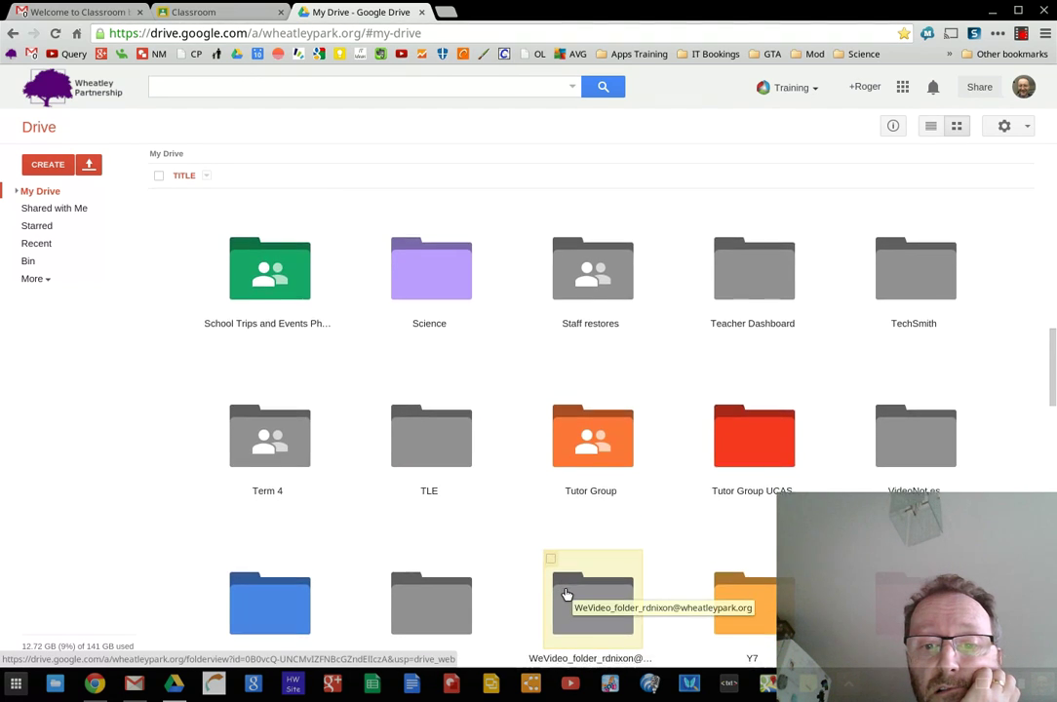
pyautogui.scroll(-1, 565, 595)
pyautogui.scroll(-2, 566, 596)
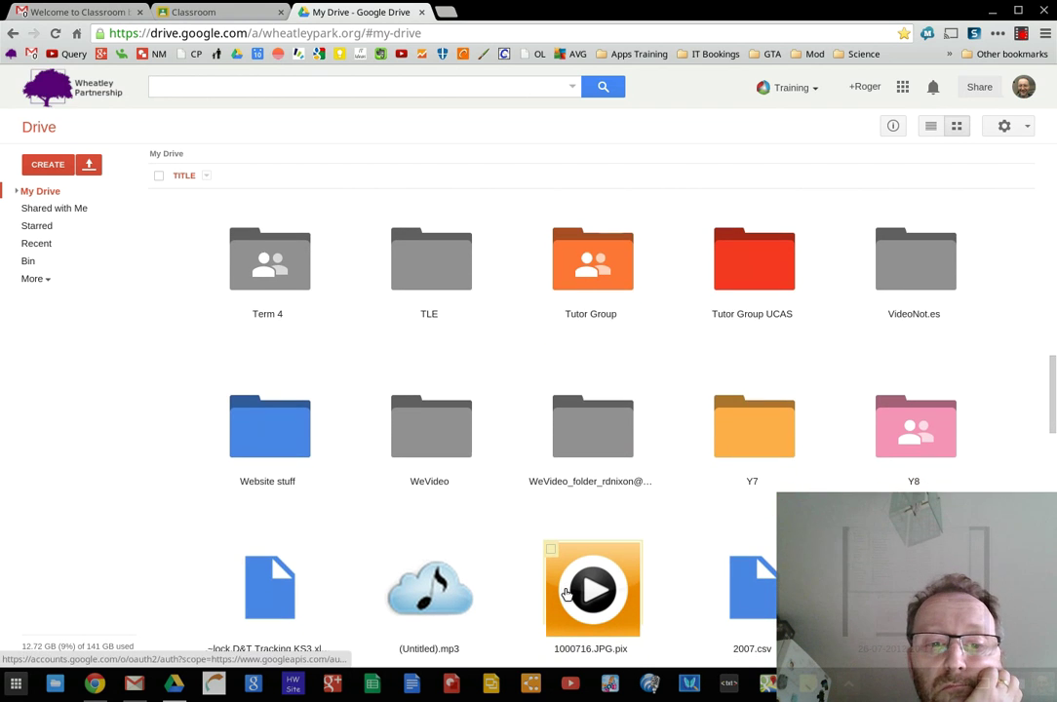
pyautogui.scroll(15, 347, 207)
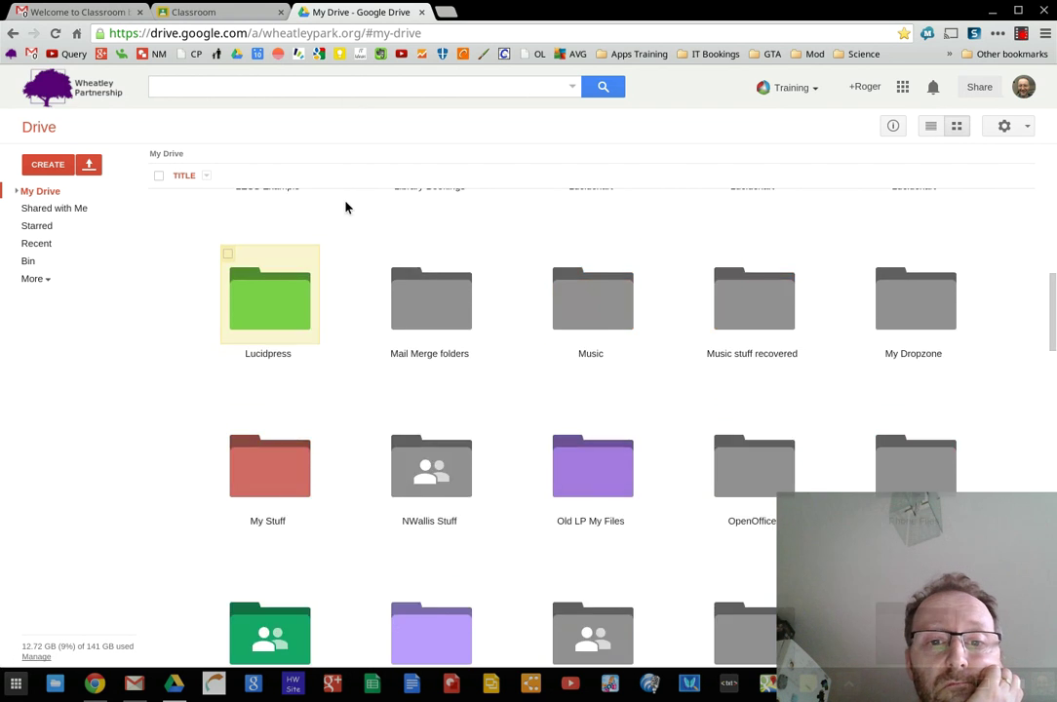
pyautogui.scroll(5, 347, 208)
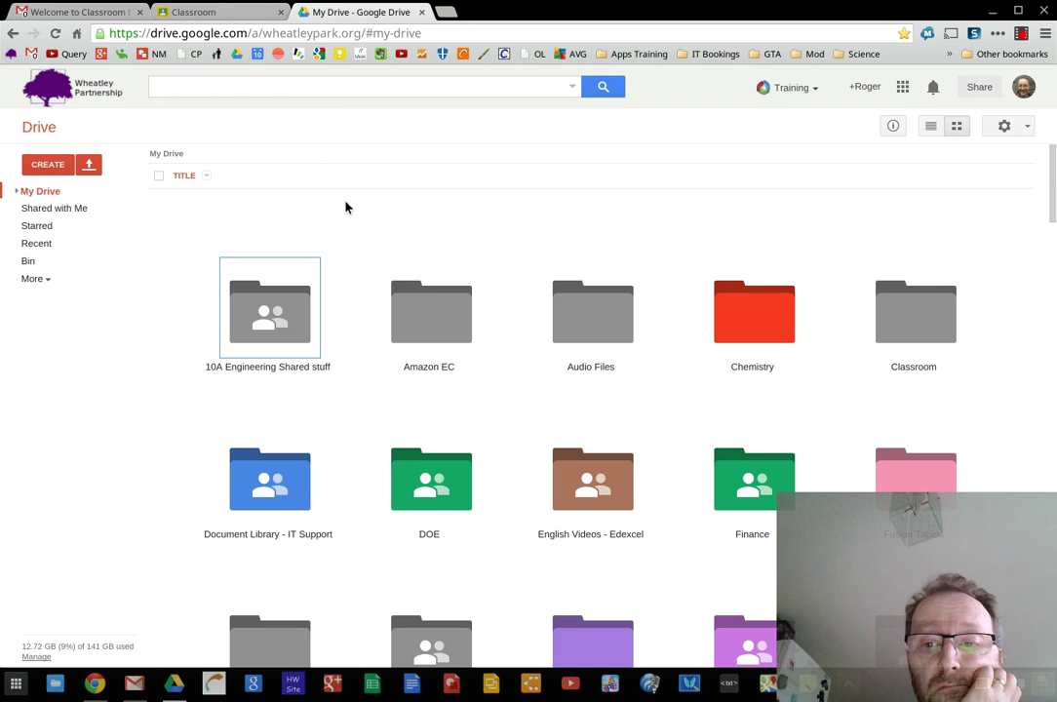
pyautogui.doubleClick(898, 346)
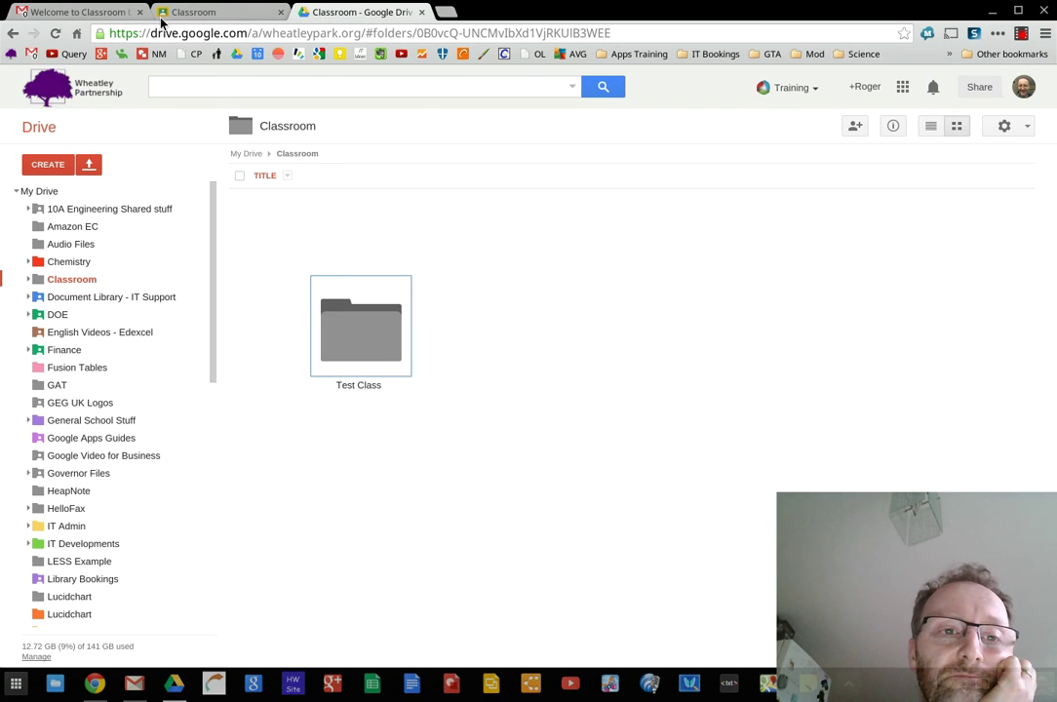
pyautogui.click(202, 14)
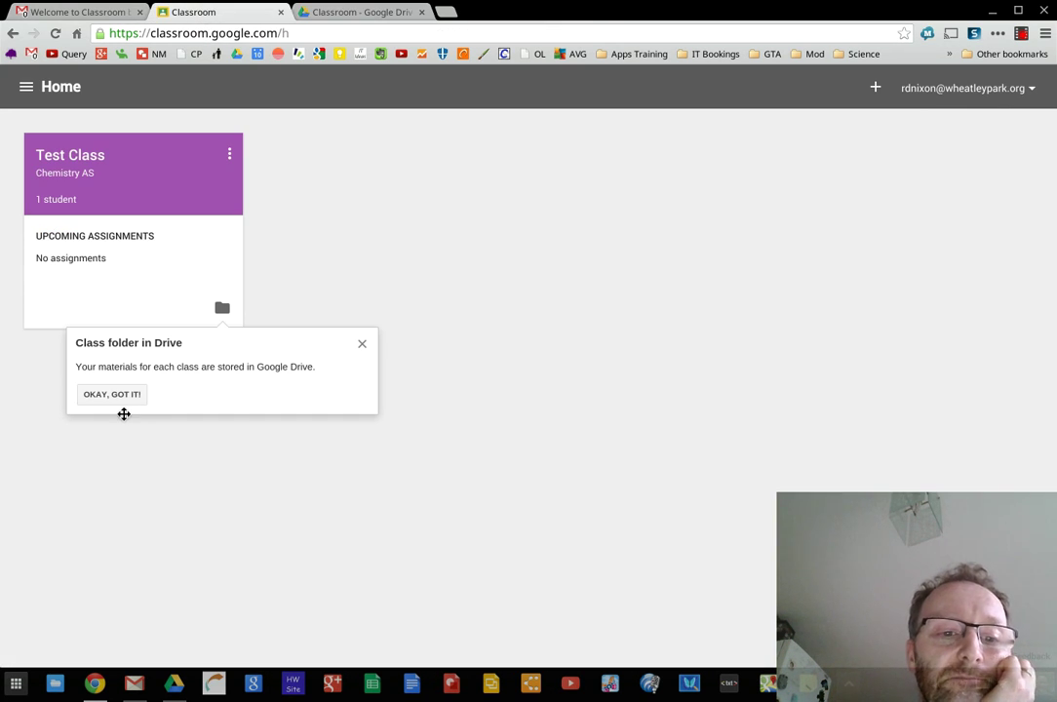
# Dismiss the class-folder notice, view the empty Test Class Drive folder, then open Test Class
pyautogui.click(117, 396)
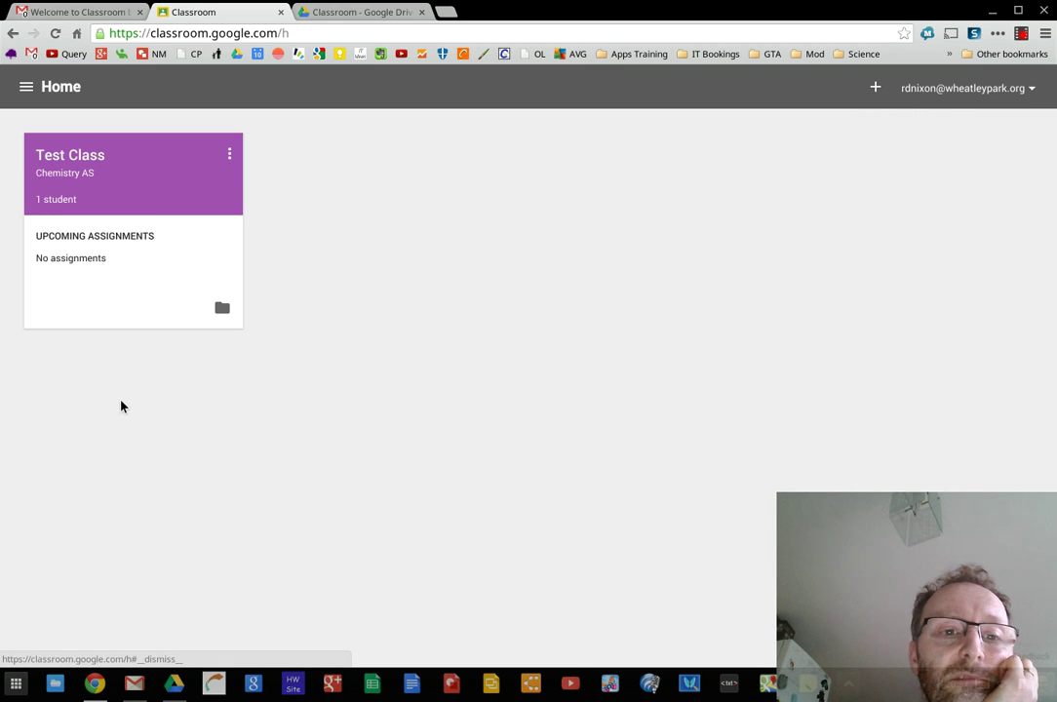
pyautogui.click(220, 312)
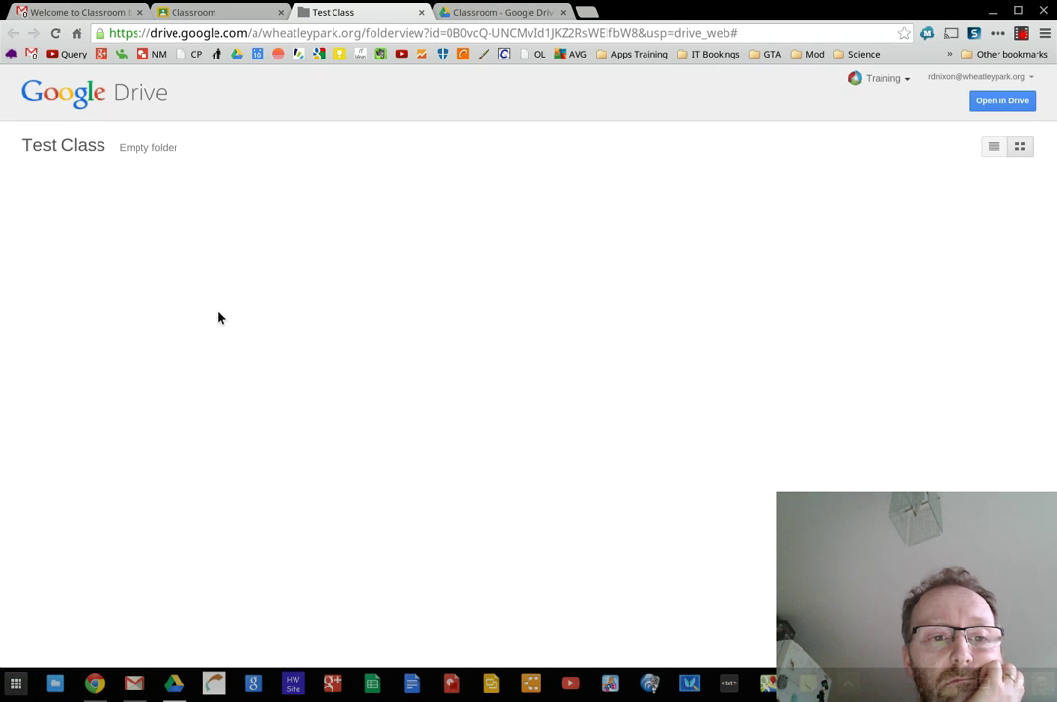
pyautogui.click(422, 12)
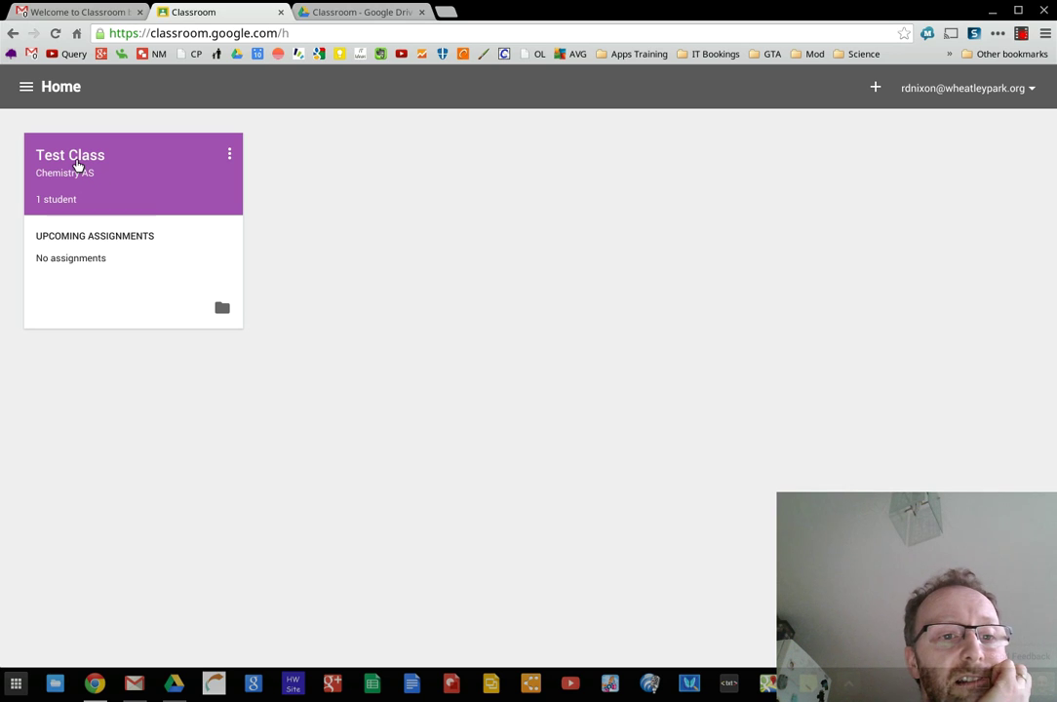
pyautogui.click(77, 165)
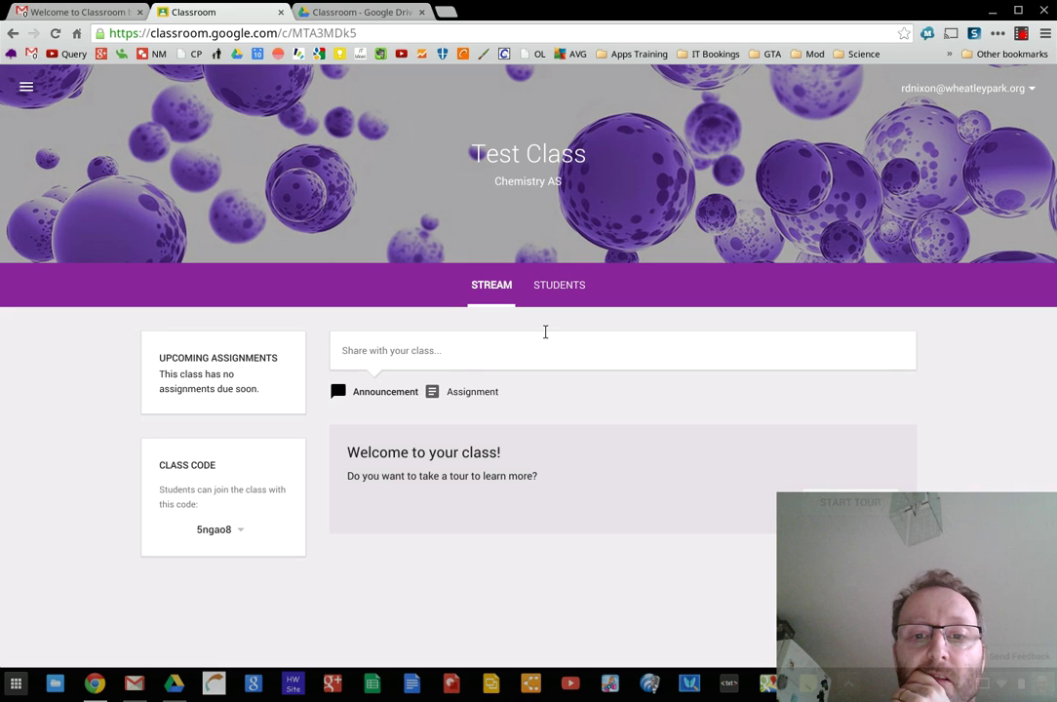
# Show the Test Class STUDENTS list with its single enrolled test student
pyautogui.click(559, 285)
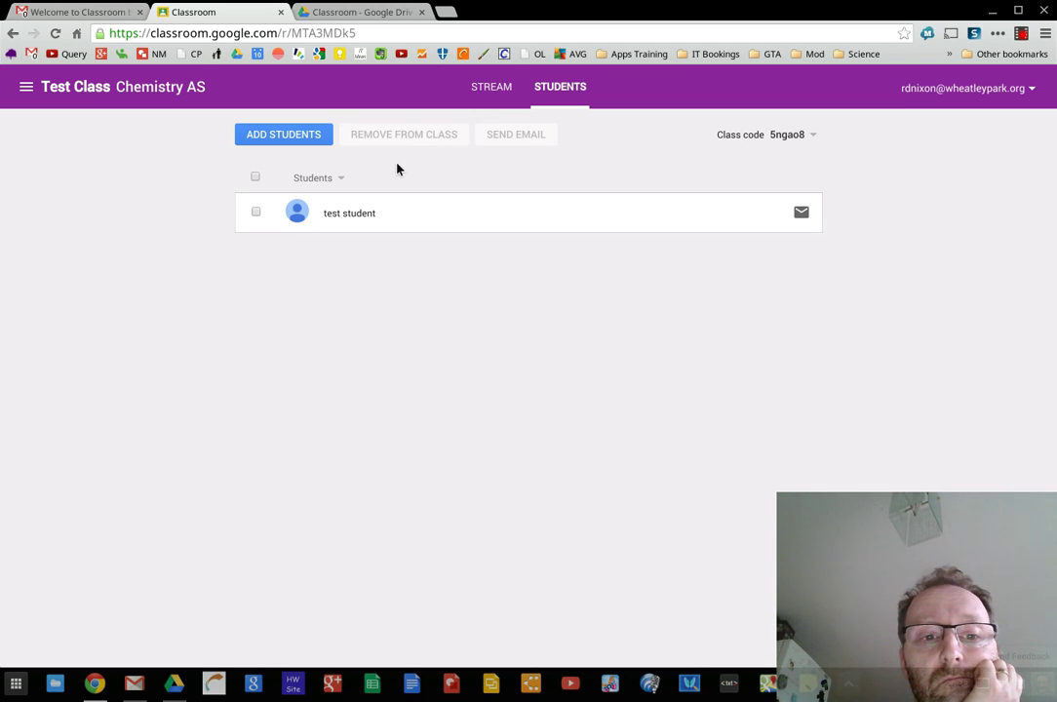
# Select the test student, start an e-mail draft to them, close it, and return to the stream
pyautogui.click(256, 213)
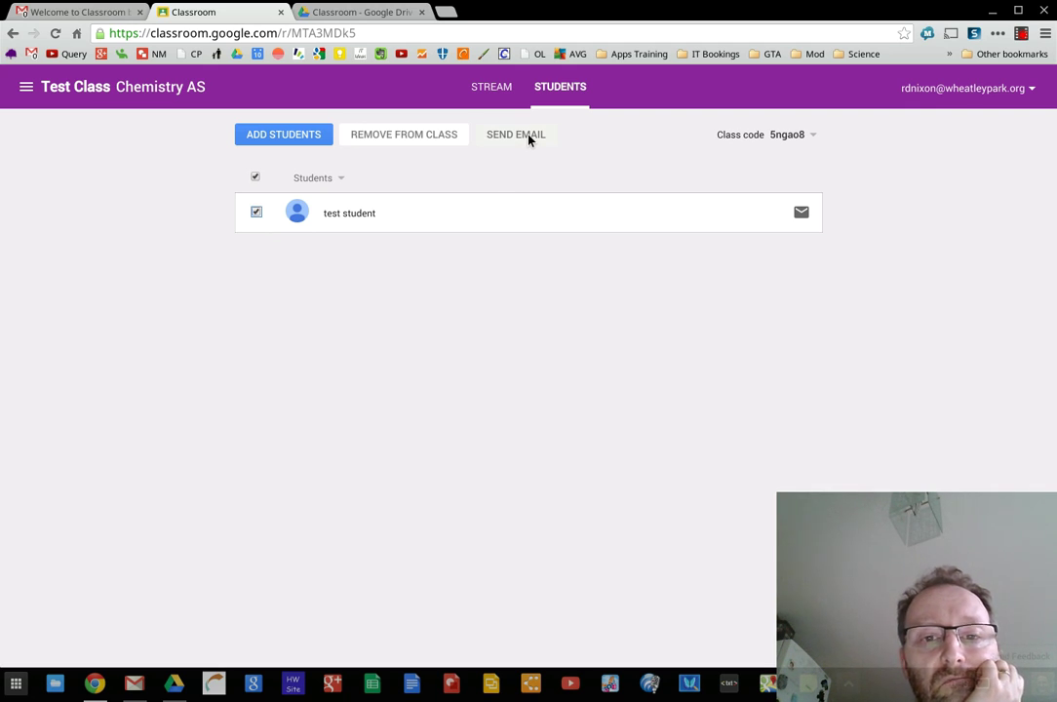
pyautogui.click(527, 136)
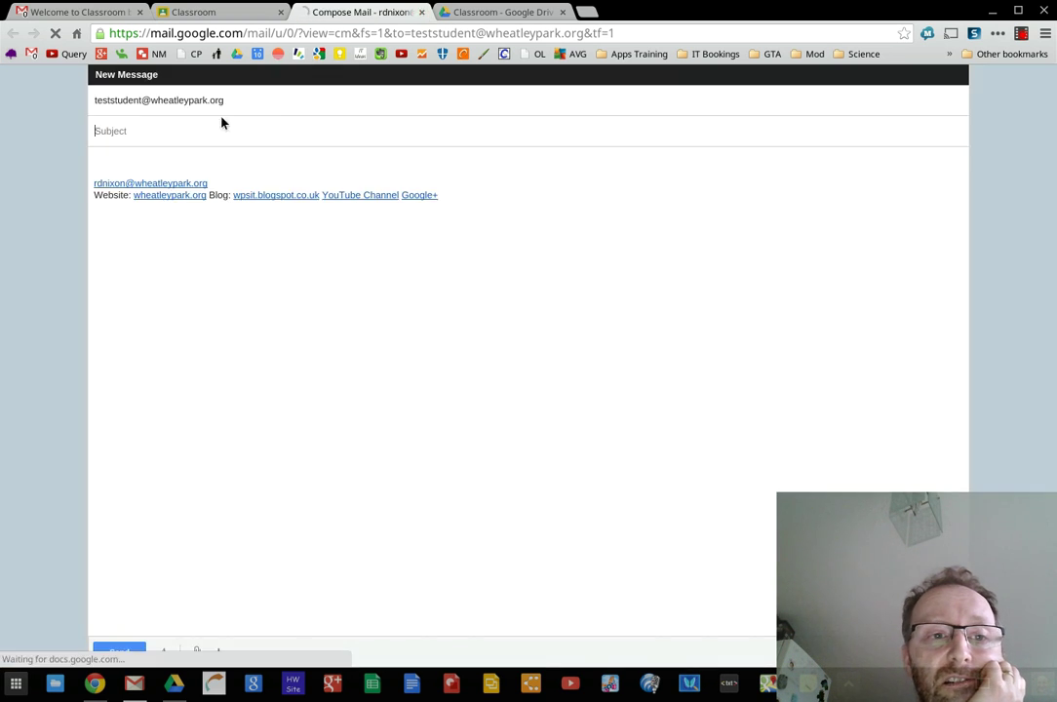
pyautogui.click(423, 12)
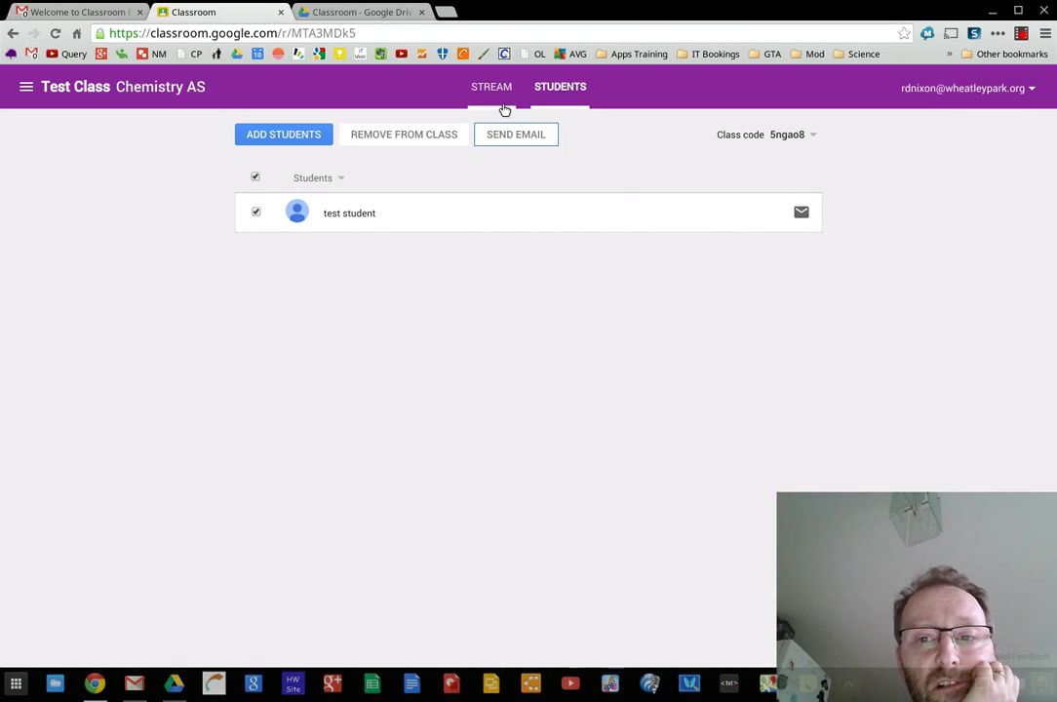
pyautogui.click(496, 95)
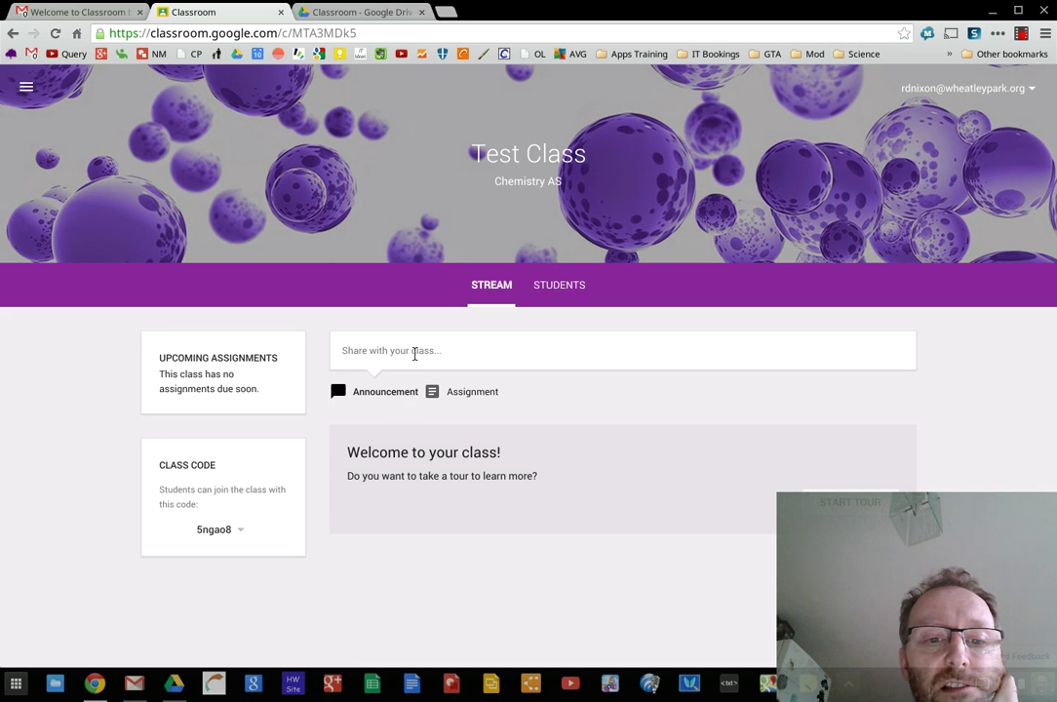
# Write 'Hello all', try the Drive, YouTube and link attachment options, and post it
pyautogui.click(414, 353)
pyautogui.write('H')
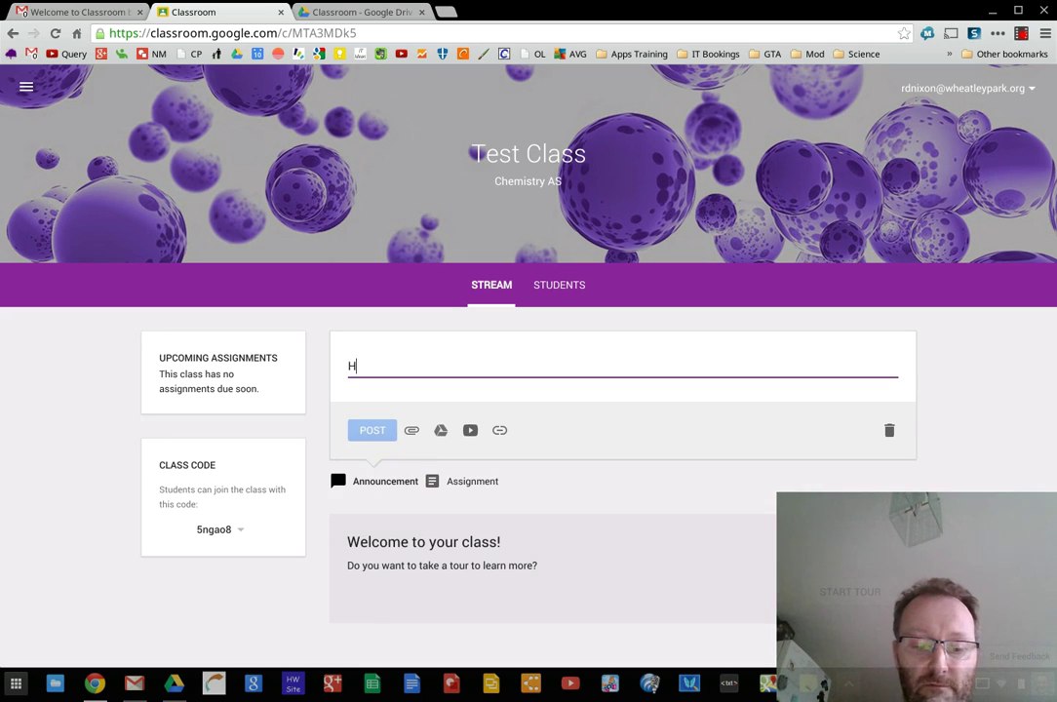
pyautogui.write('ello A')
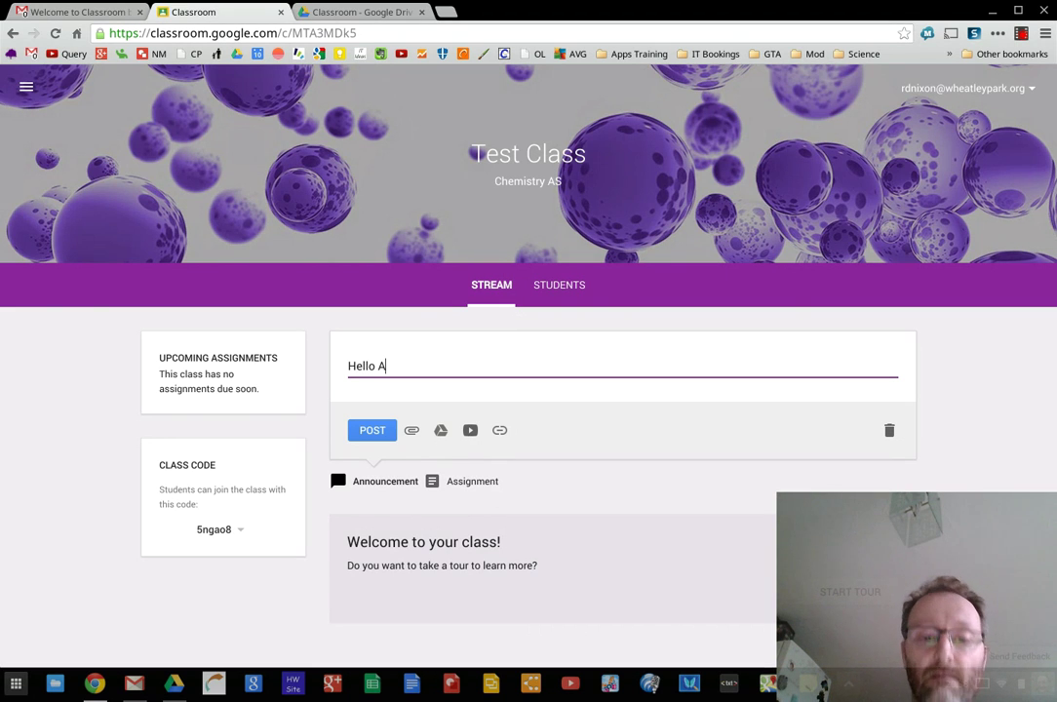
pyautogui.press('BackSpace')
pyautogui.write('ll')
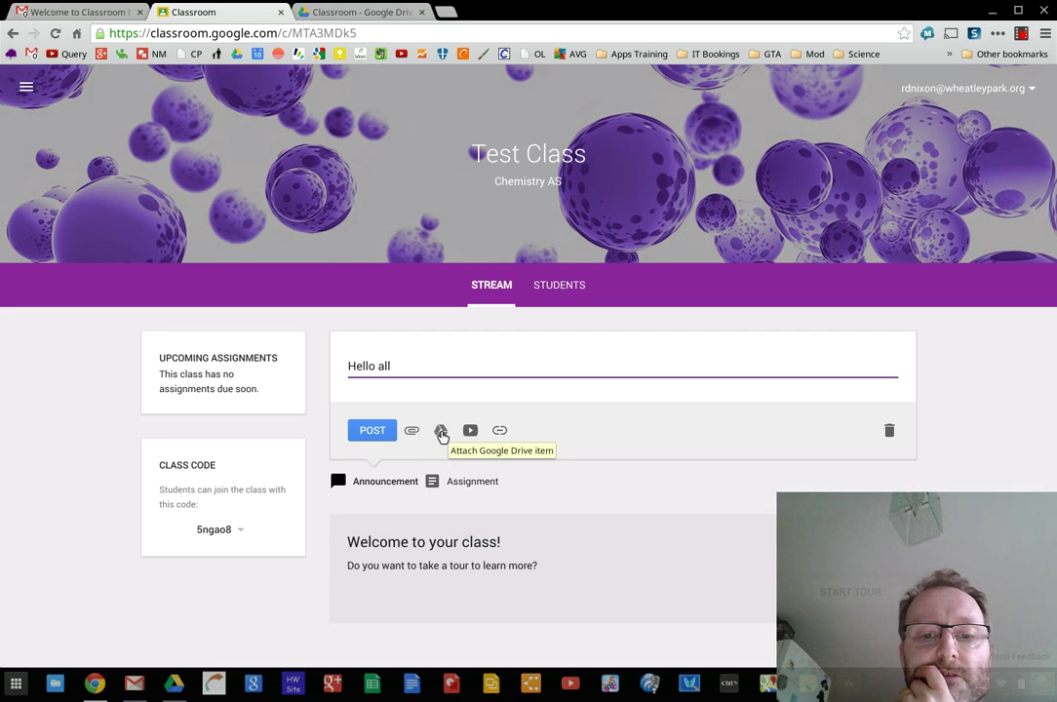
pyautogui.click(441, 431)
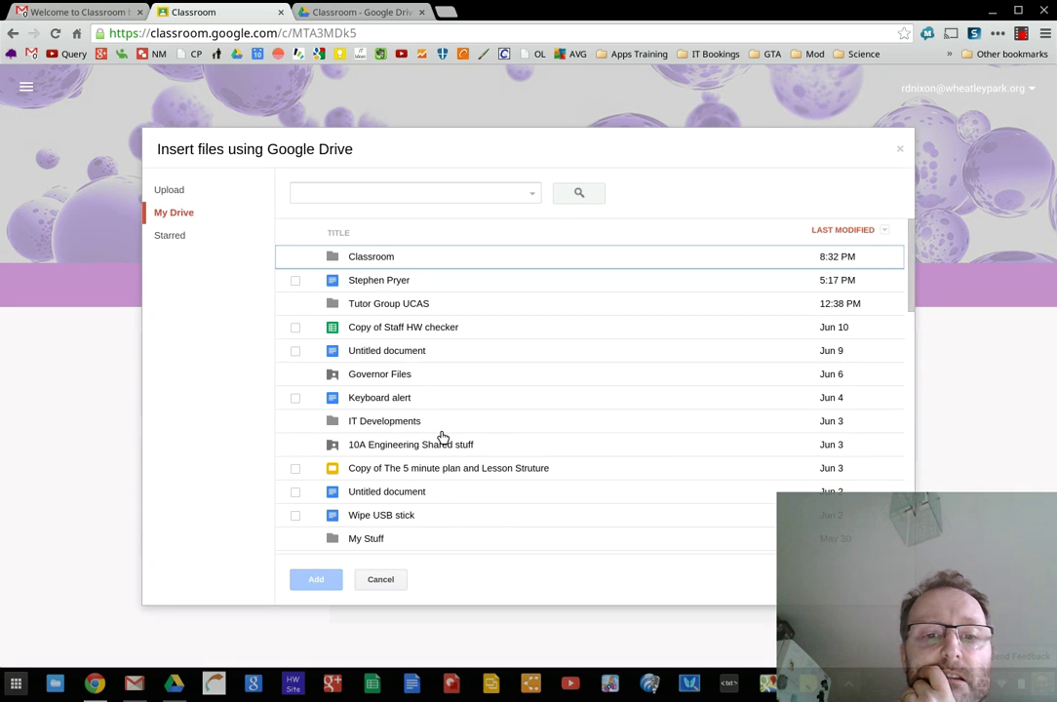
pyautogui.click(383, 586)
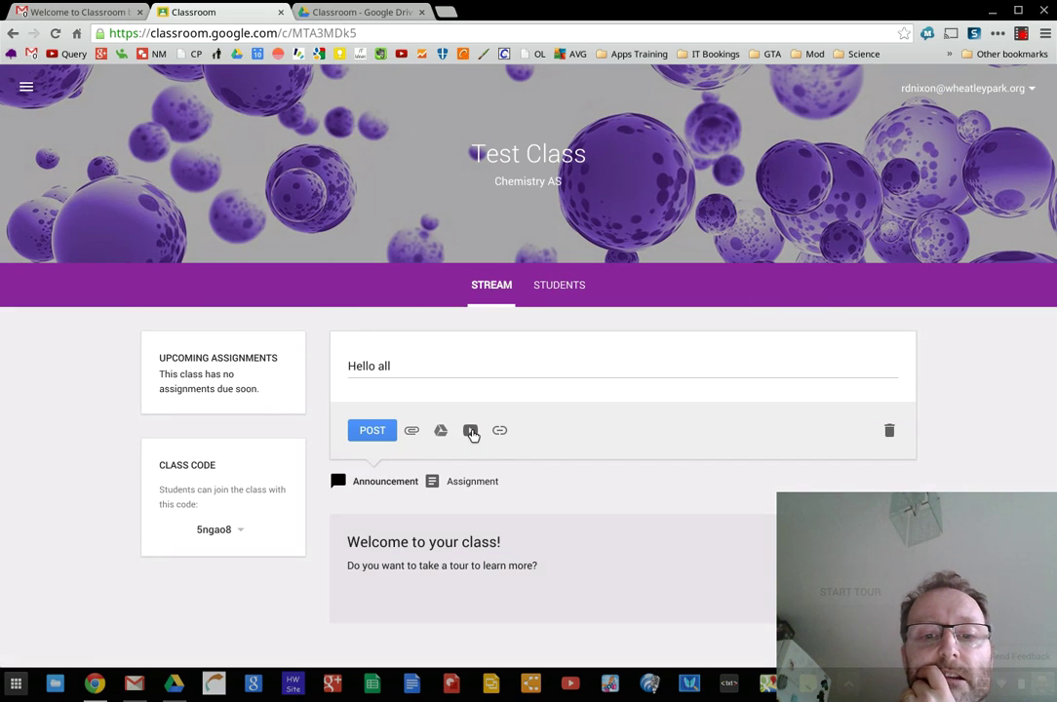
pyautogui.click(470, 431)
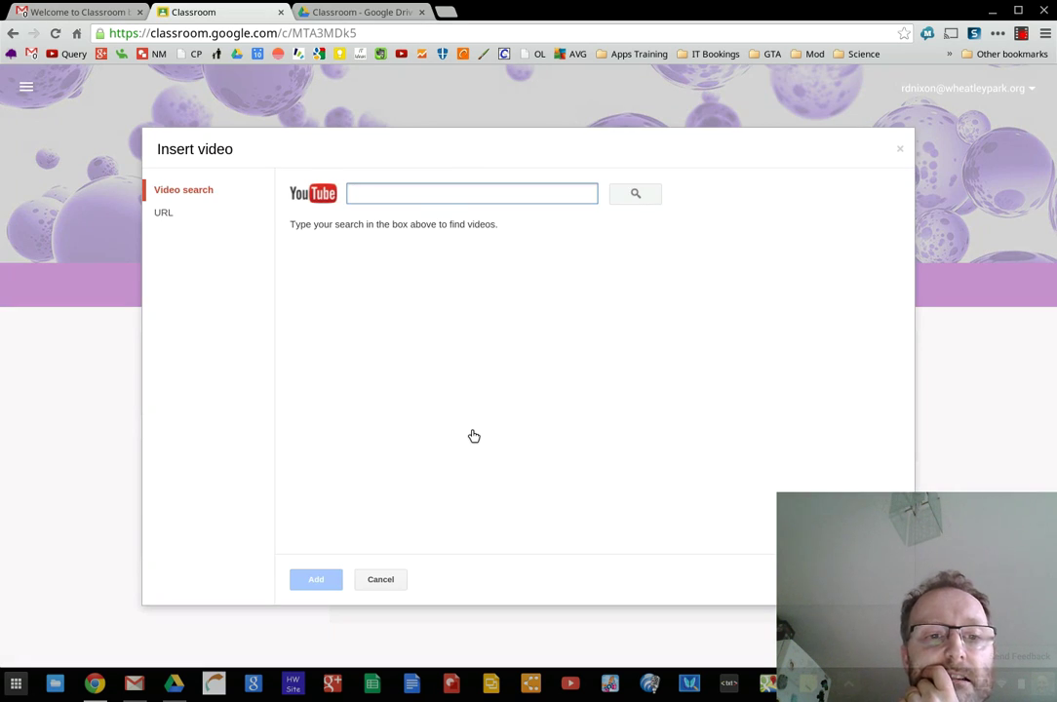
pyautogui.click(381, 580)
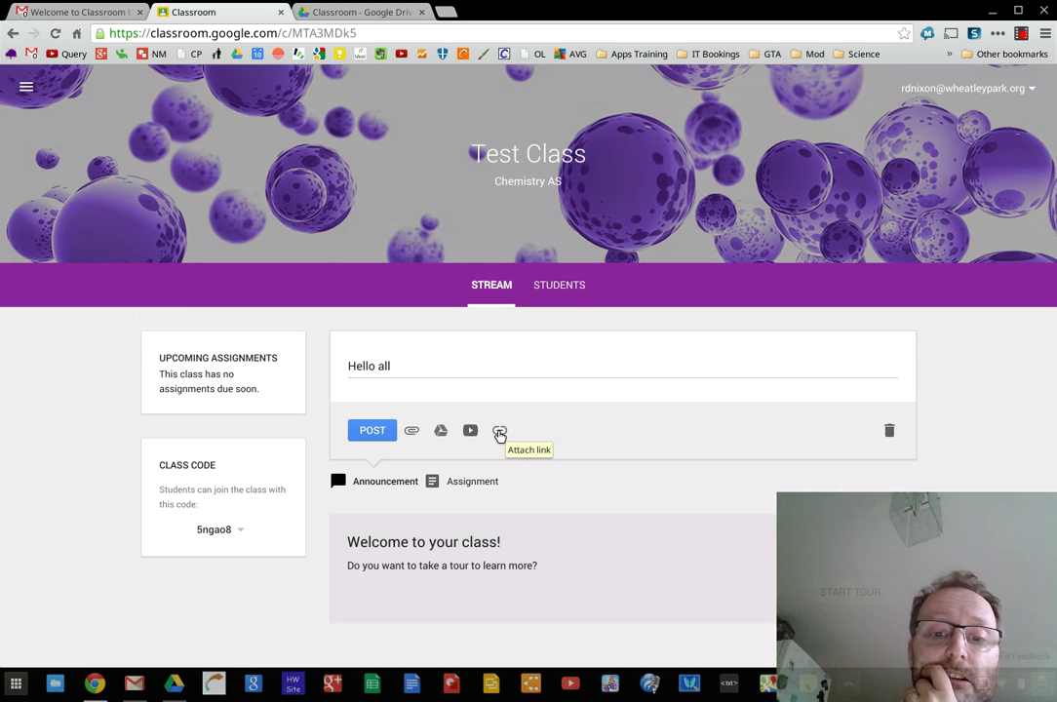
pyautogui.click(499, 432)
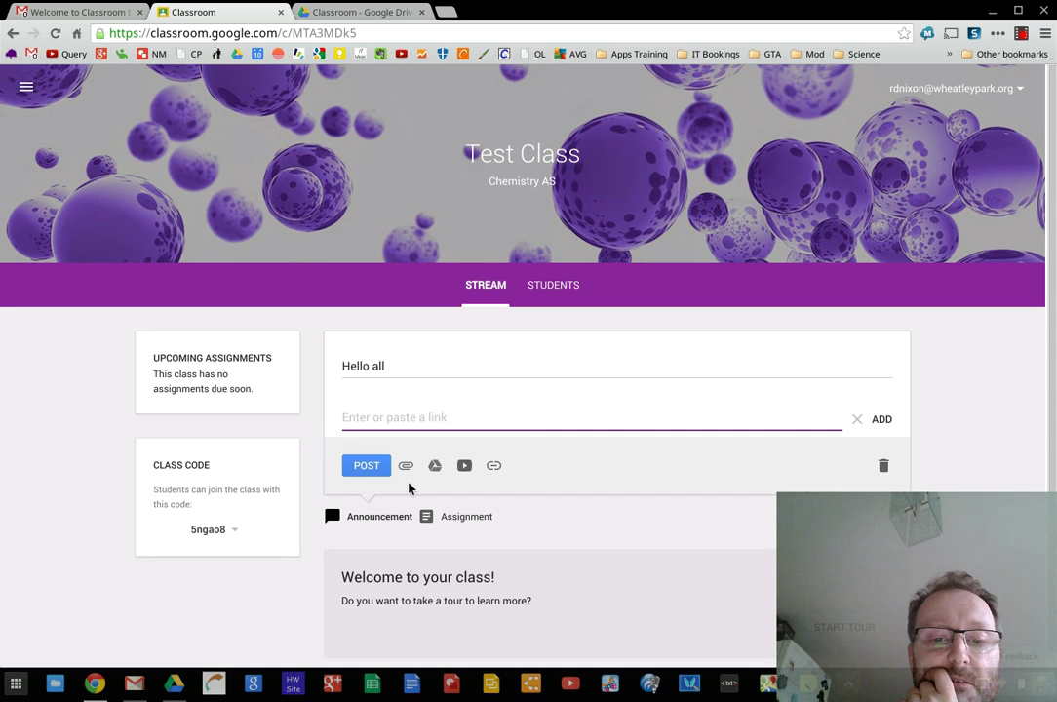
pyautogui.click(371, 470)
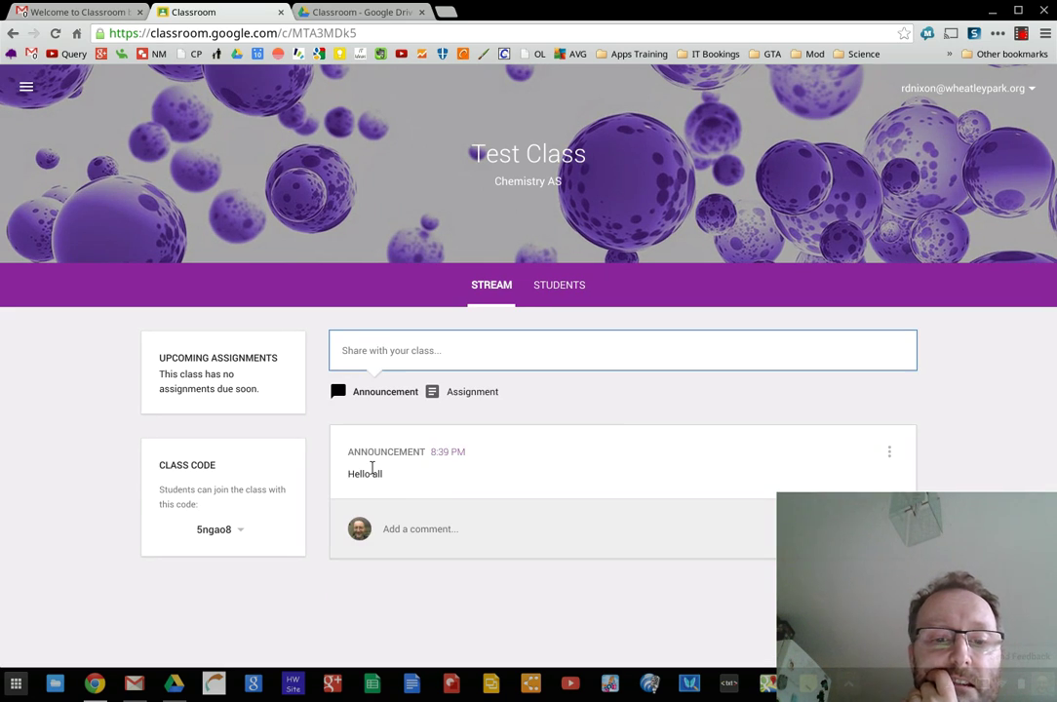
# Create an assignment titled 'Test task' with description 'Do lots of work about chemistry'
pyautogui.click(453, 395)
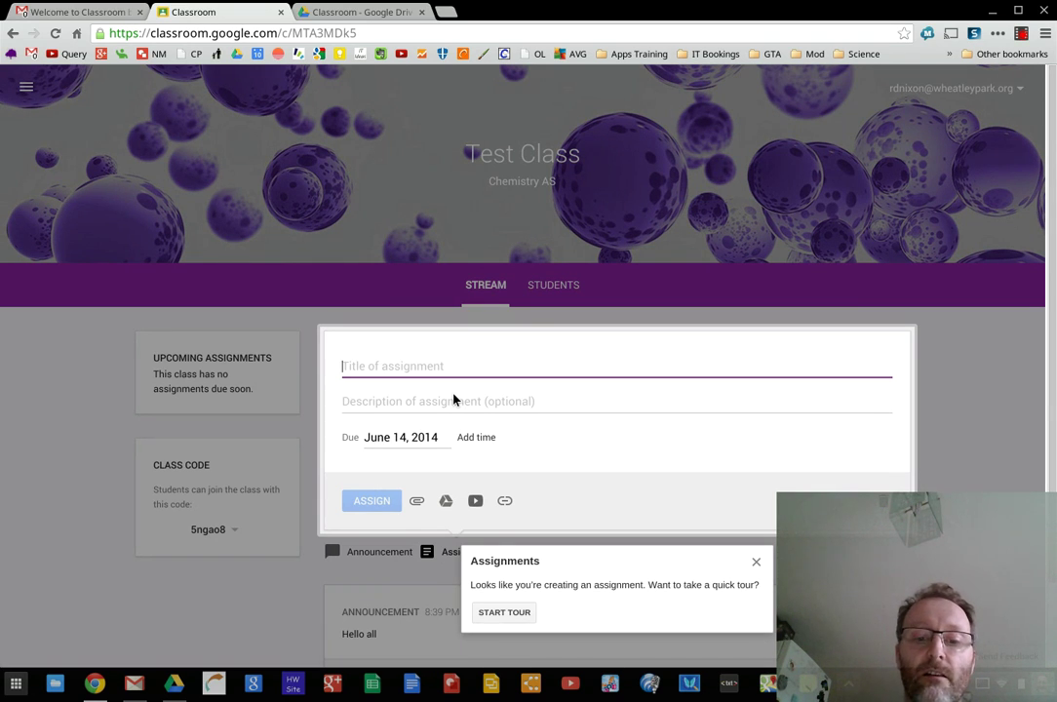
pyautogui.click(756, 564)
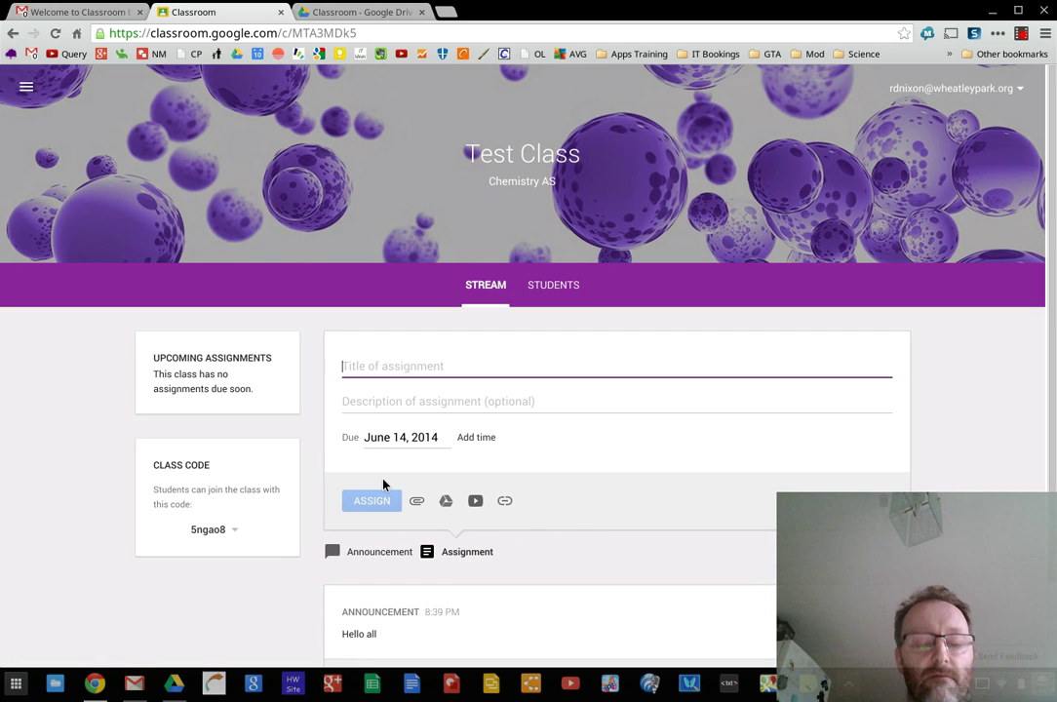
pyautogui.write('Te')
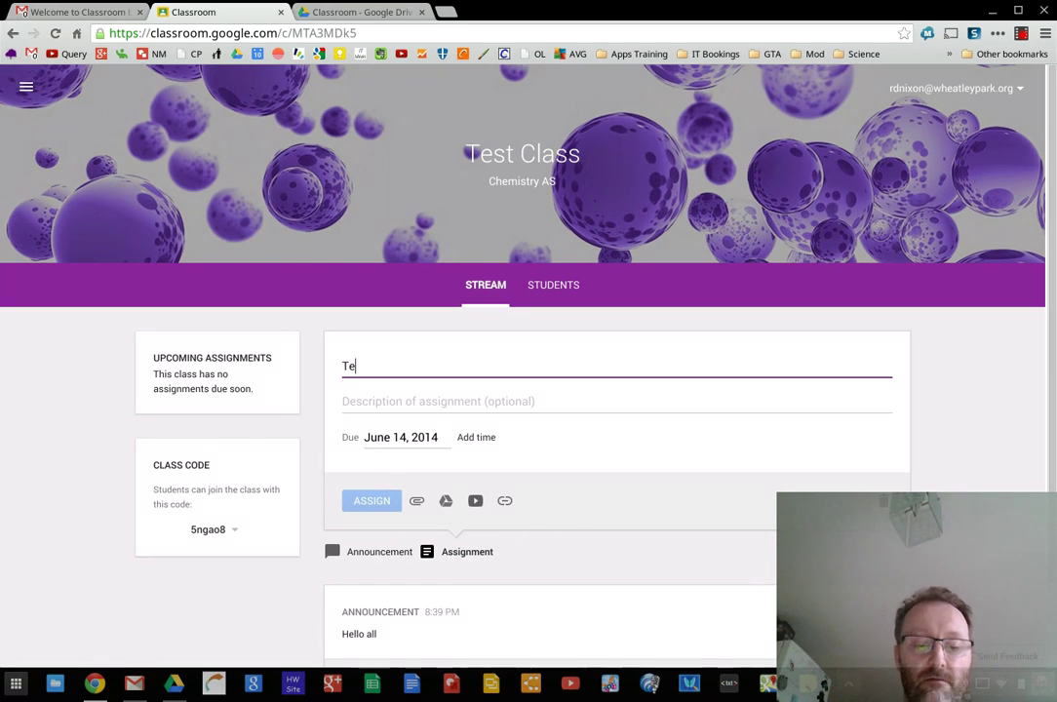
pyautogui.write('st task')
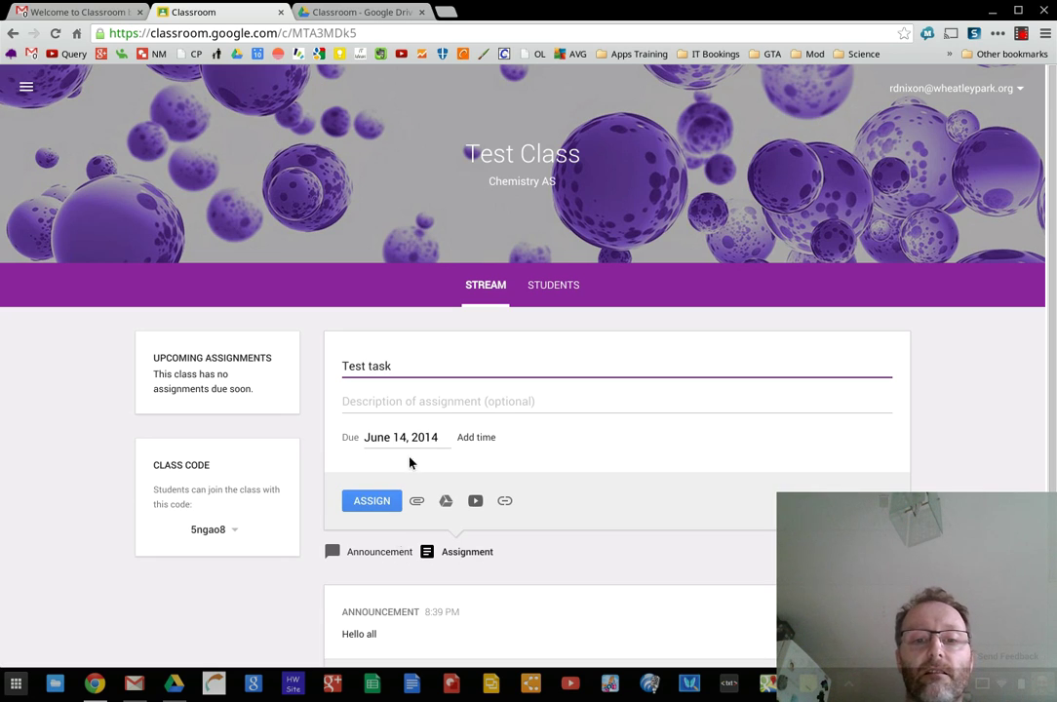
pyautogui.click(408, 401)
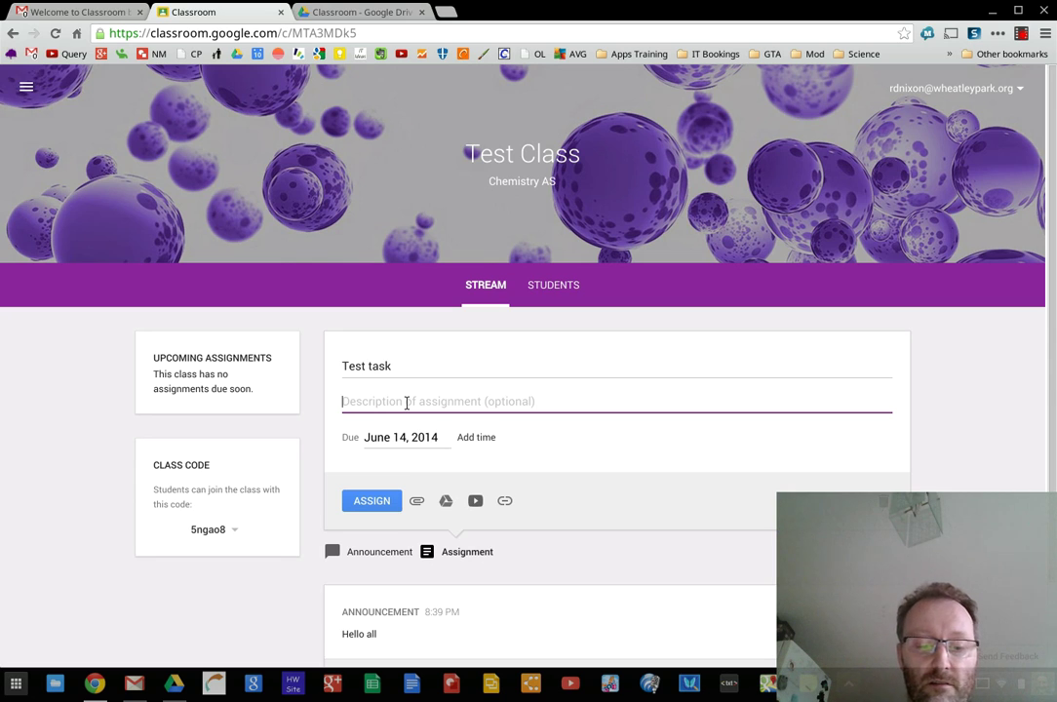
pyautogui.write('Do lo')
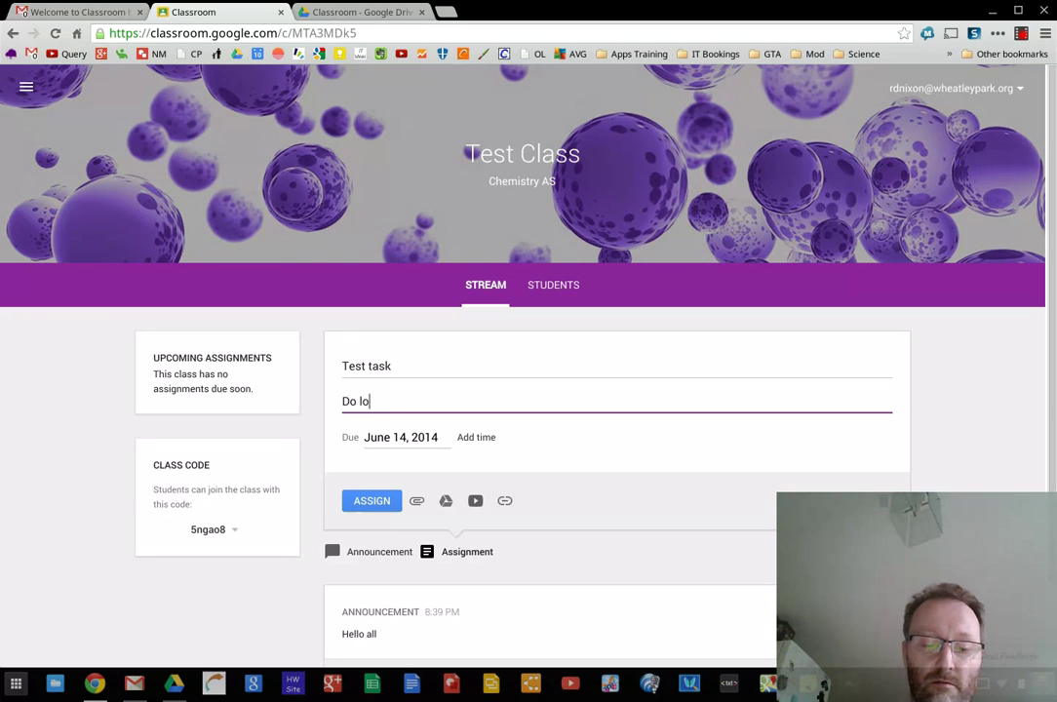
pyautogui.write('ts of w')
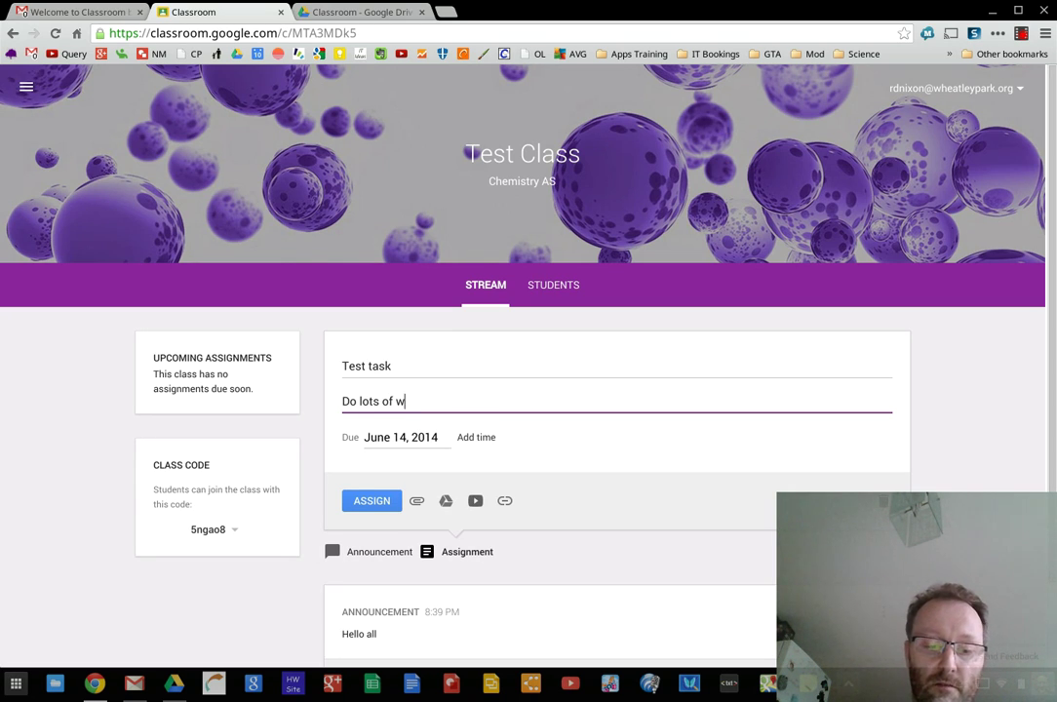
pyautogui.write('ork about ')
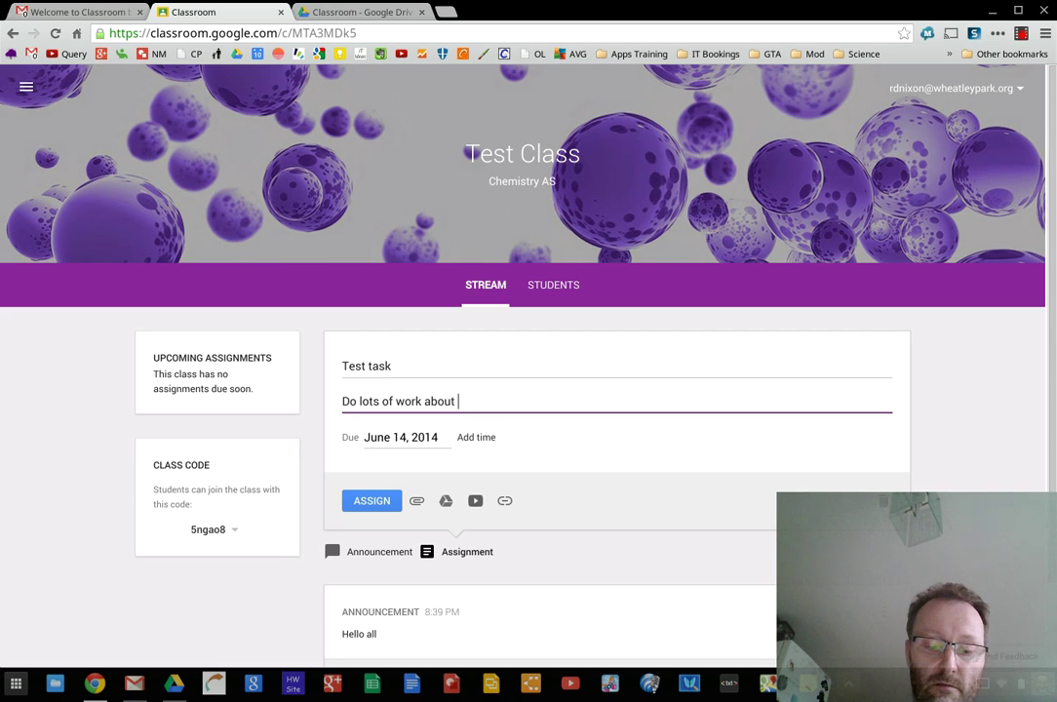
pyautogui.write('chemistry')
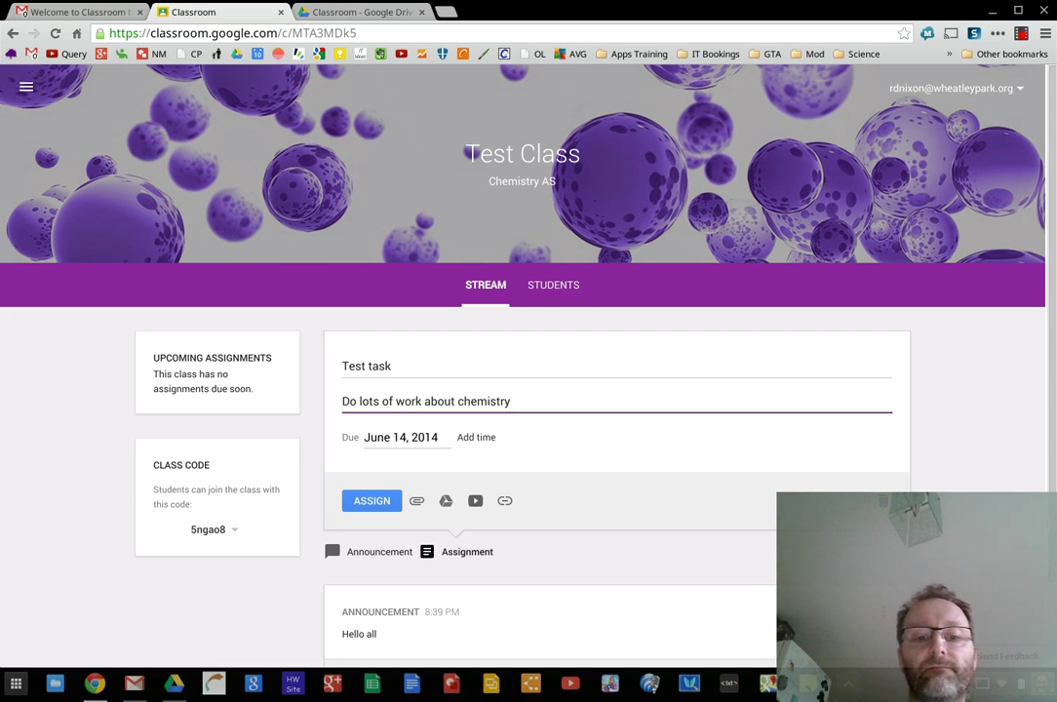
# Set the assignment due date to June 19 at 1:00 AM
pyautogui.click(416, 438)
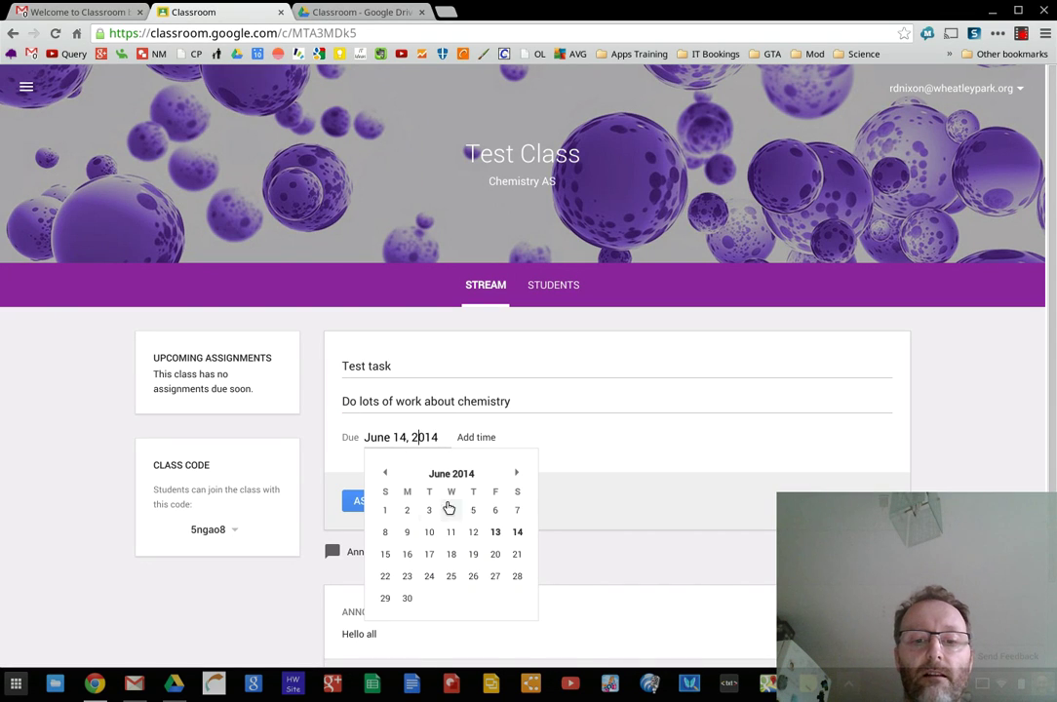
pyautogui.click(476, 559)
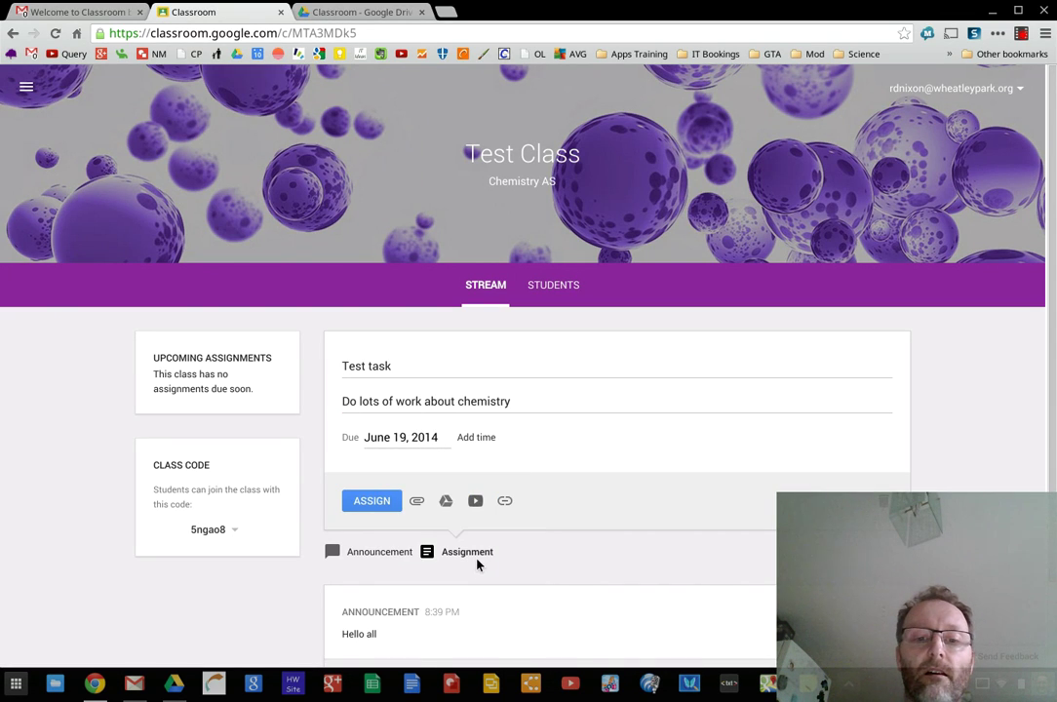
pyautogui.click(487, 438)
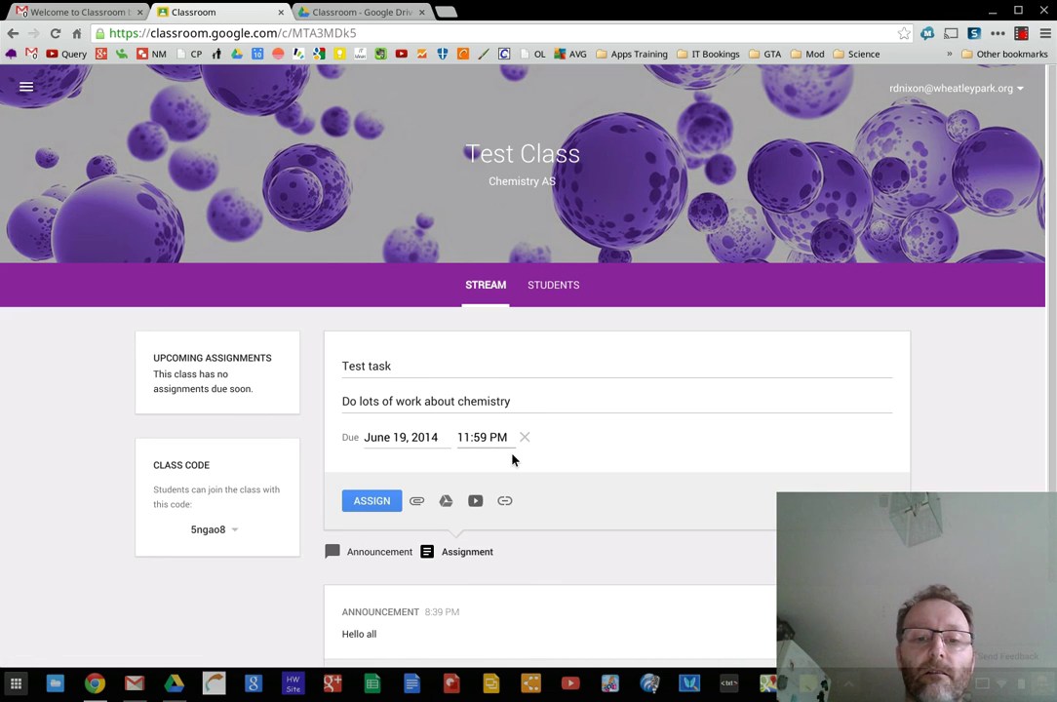
pyautogui.click(484, 438)
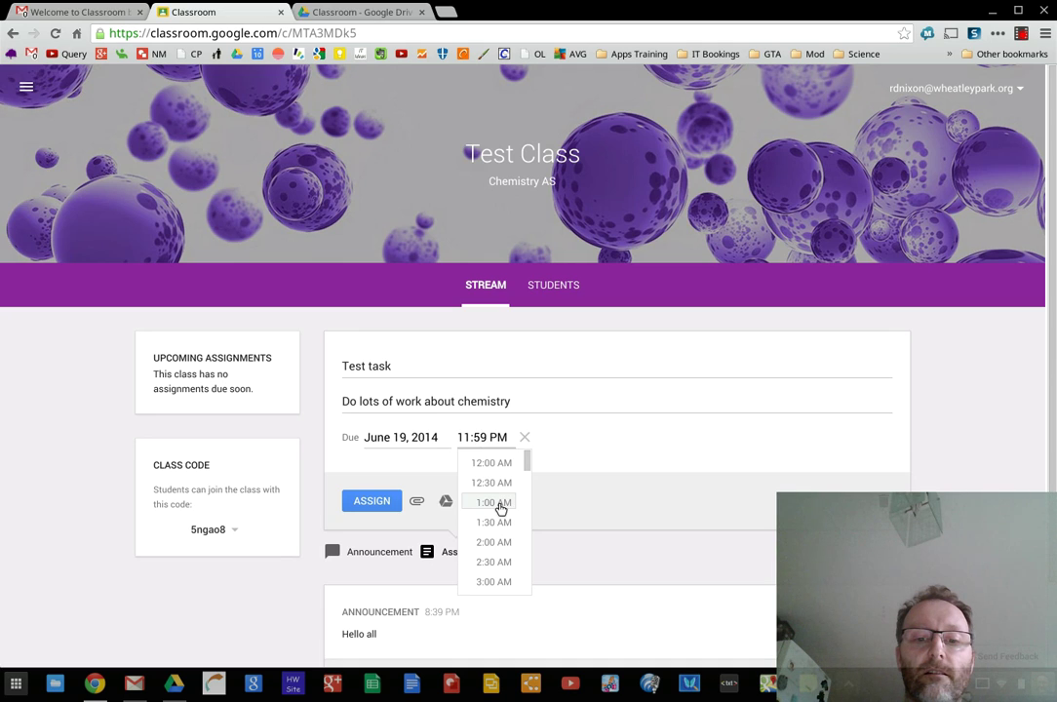
pyautogui.click(499, 506)
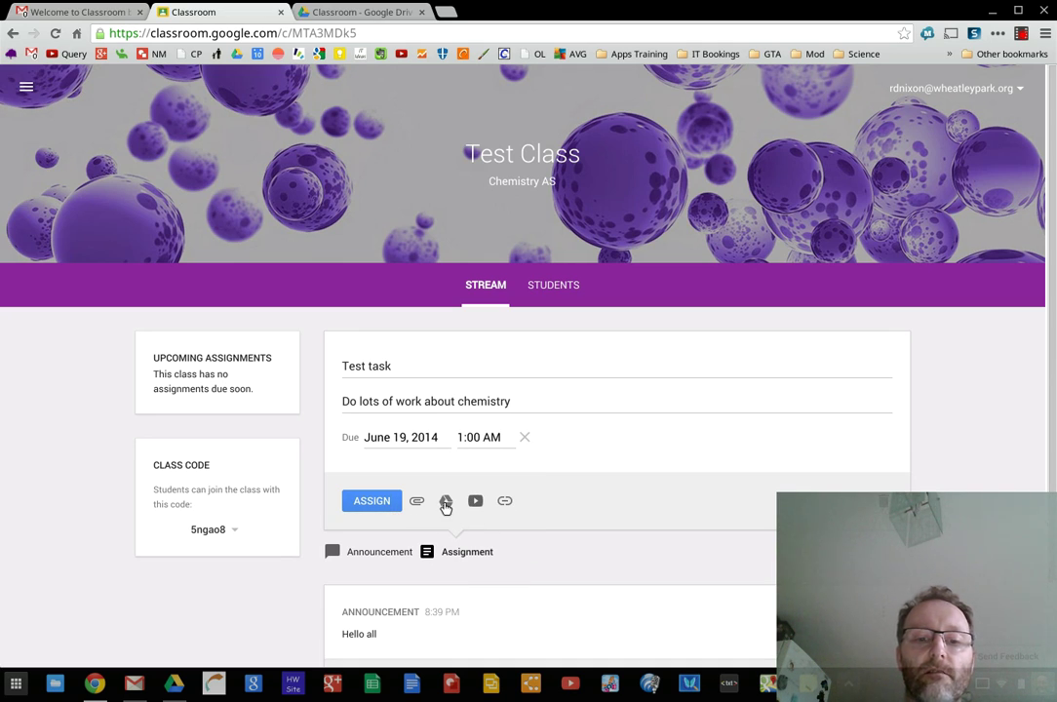
# Attach the 'Wipe USB stick' Drive document with 'Make a copy for each student'
pyautogui.click(446, 501)
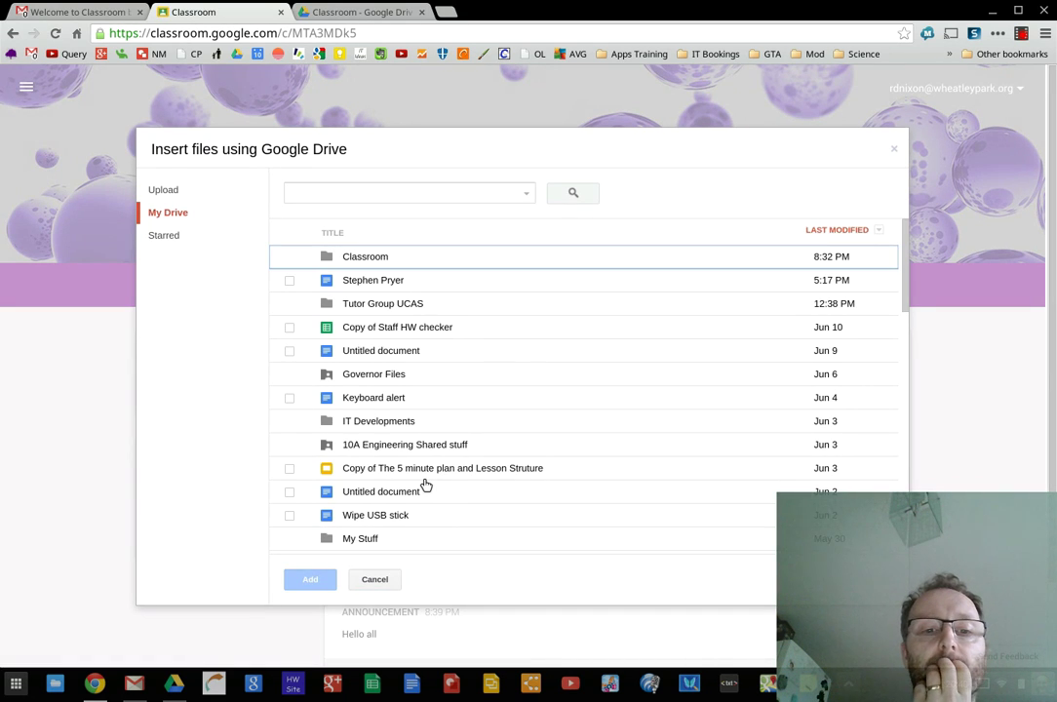
pyautogui.scroll(-3, 452, 450)
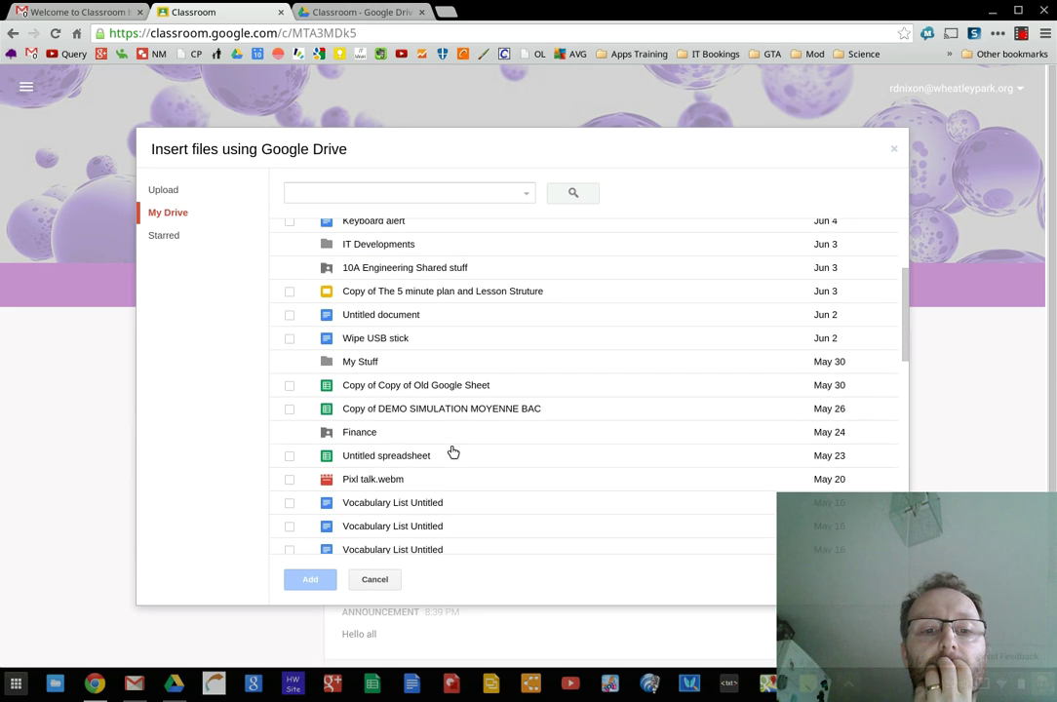
pyautogui.click(289, 337)
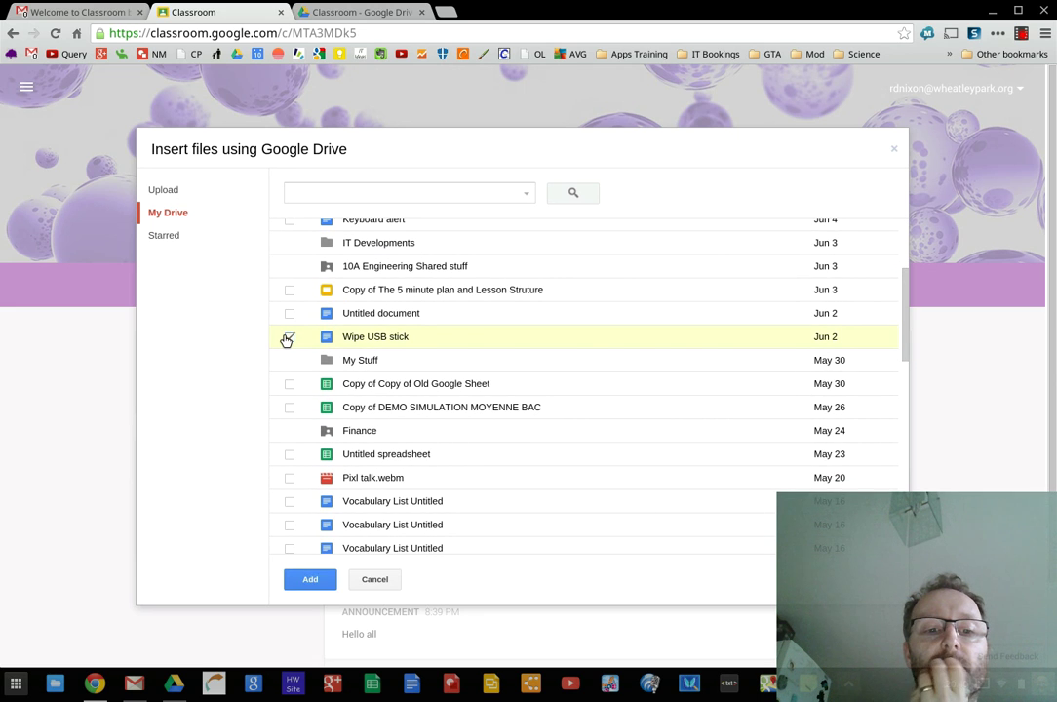
pyautogui.click(310, 578)
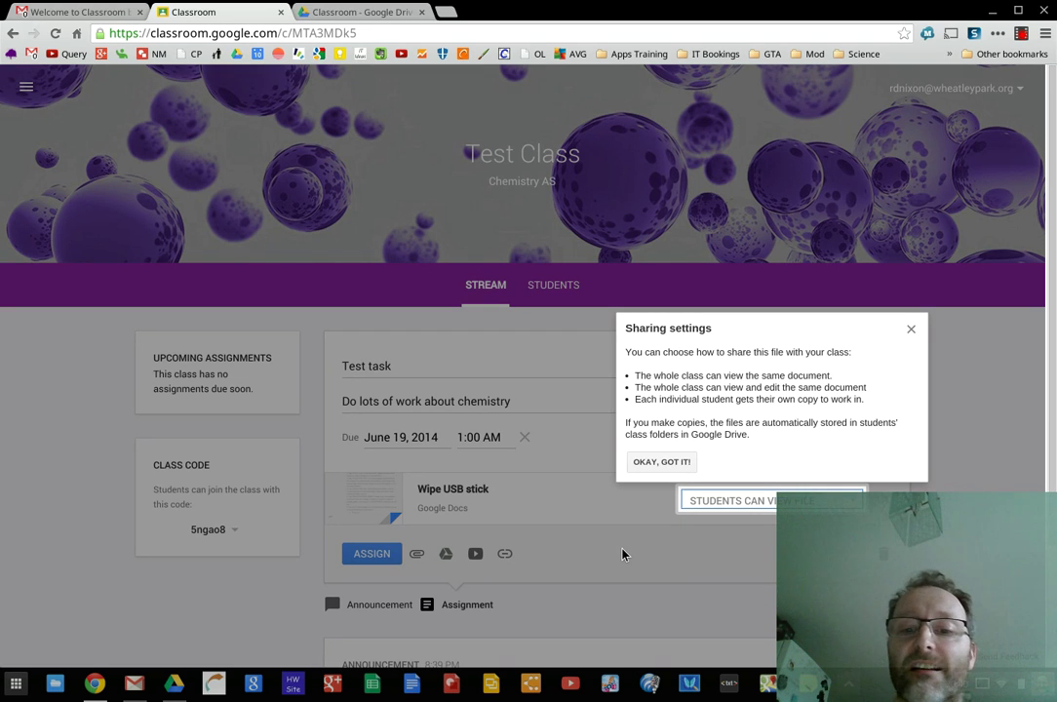
pyautogui.click(672, 462)
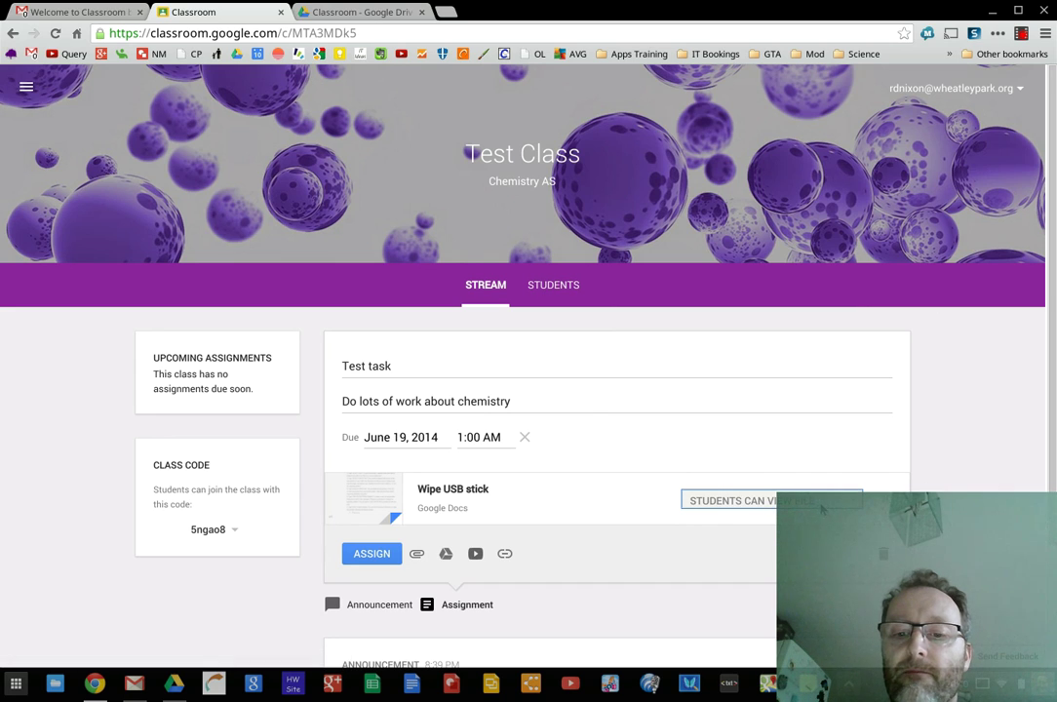
pyautogui.click(820, 505)
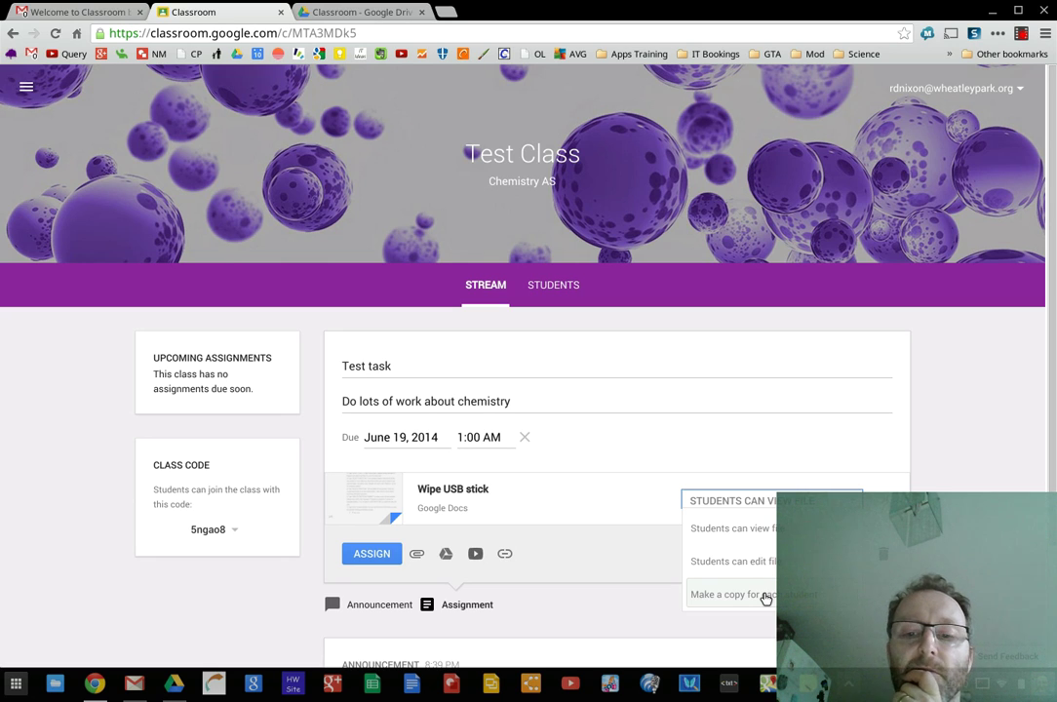
pyautogui.click(765, 599)
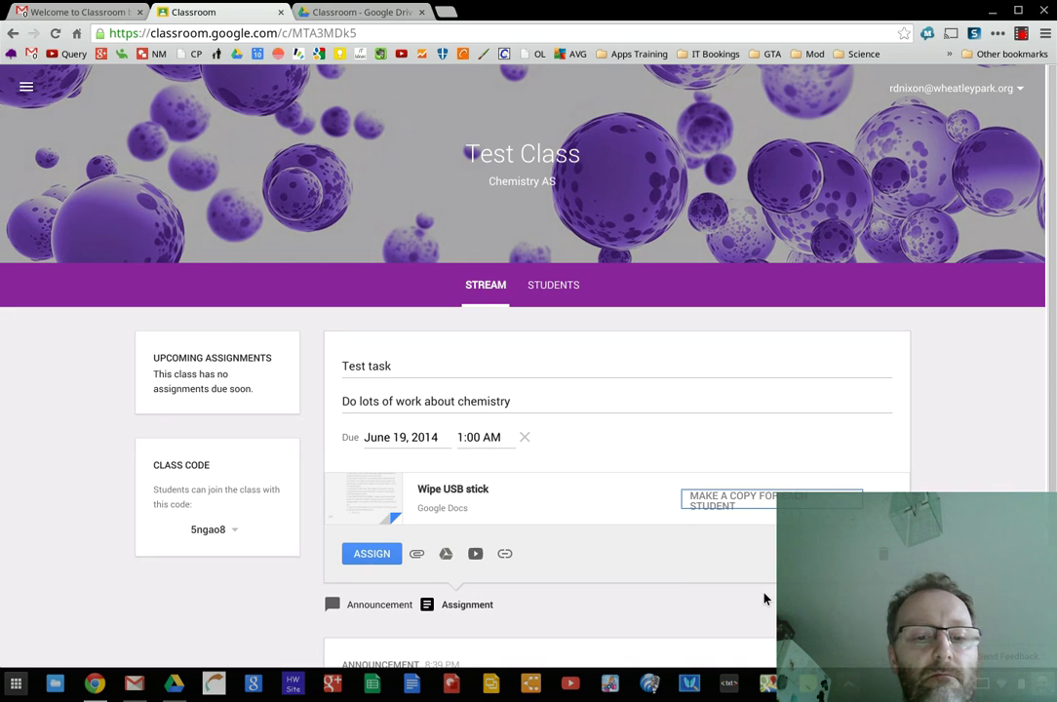
# Assign Test task and post the class comment 'How is it going' beneath it
pyautogui.click(381, 557)
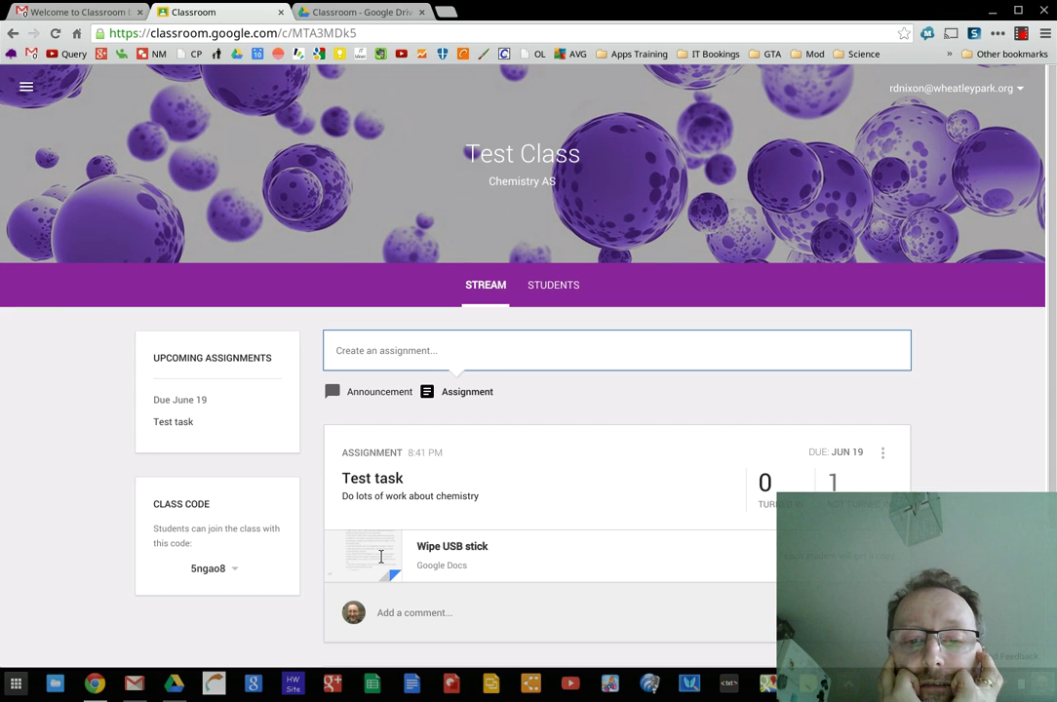
pyautogui.scroll(-1, 380, 555)
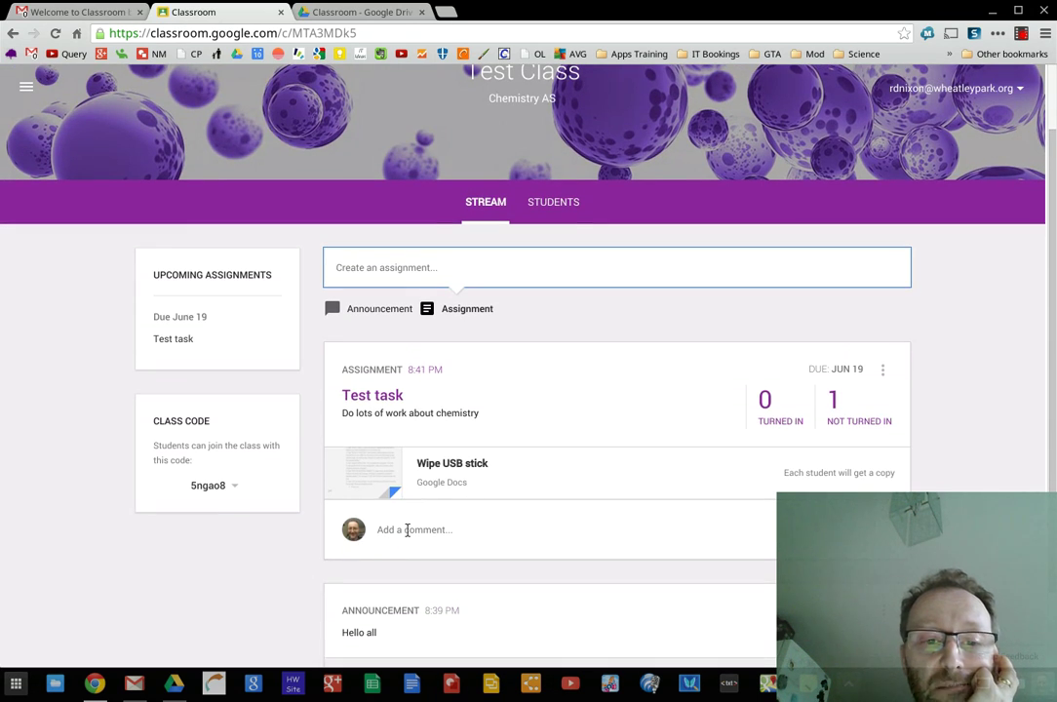
pyautogui.click(408, 530)
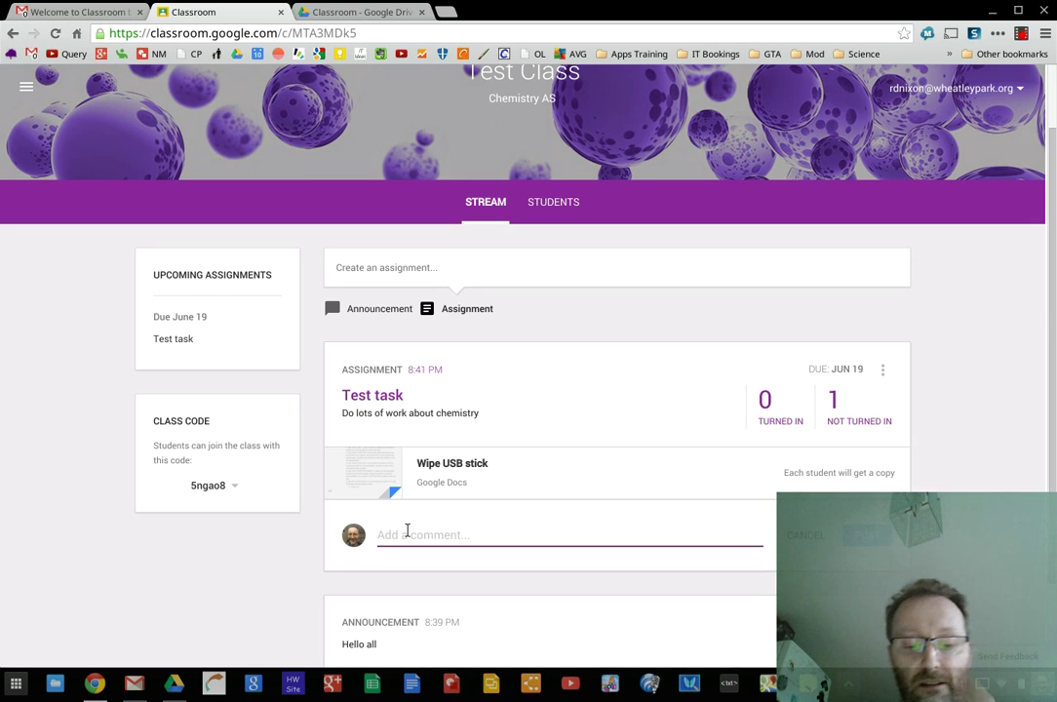
pyautogui.write('How is ')
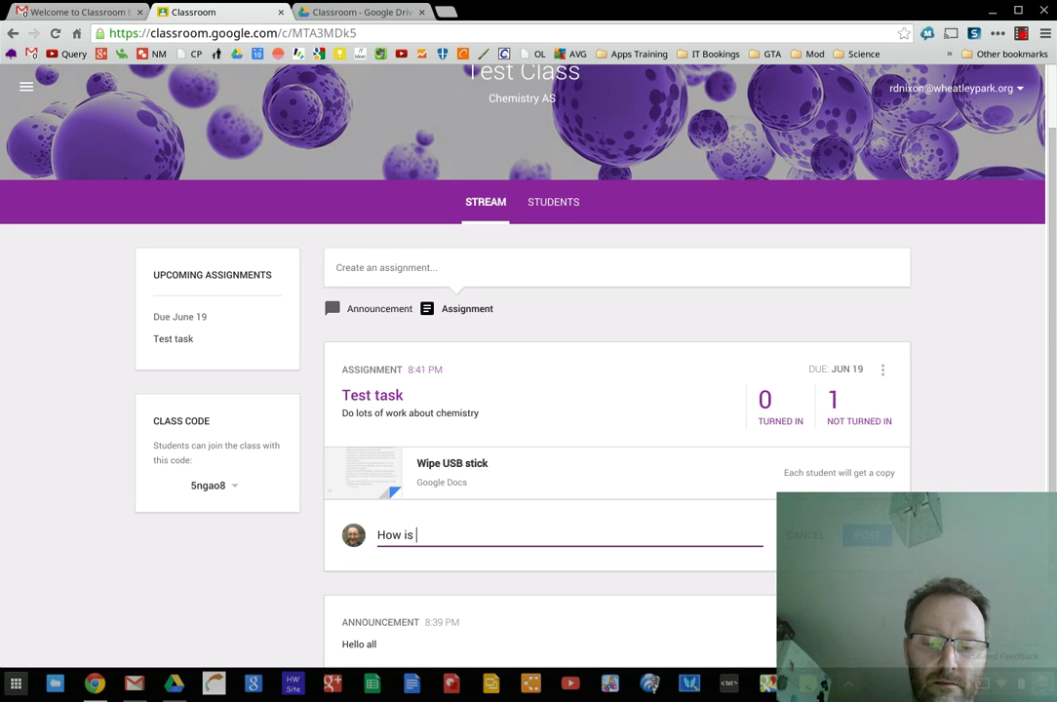
pyautogui.write('it going')
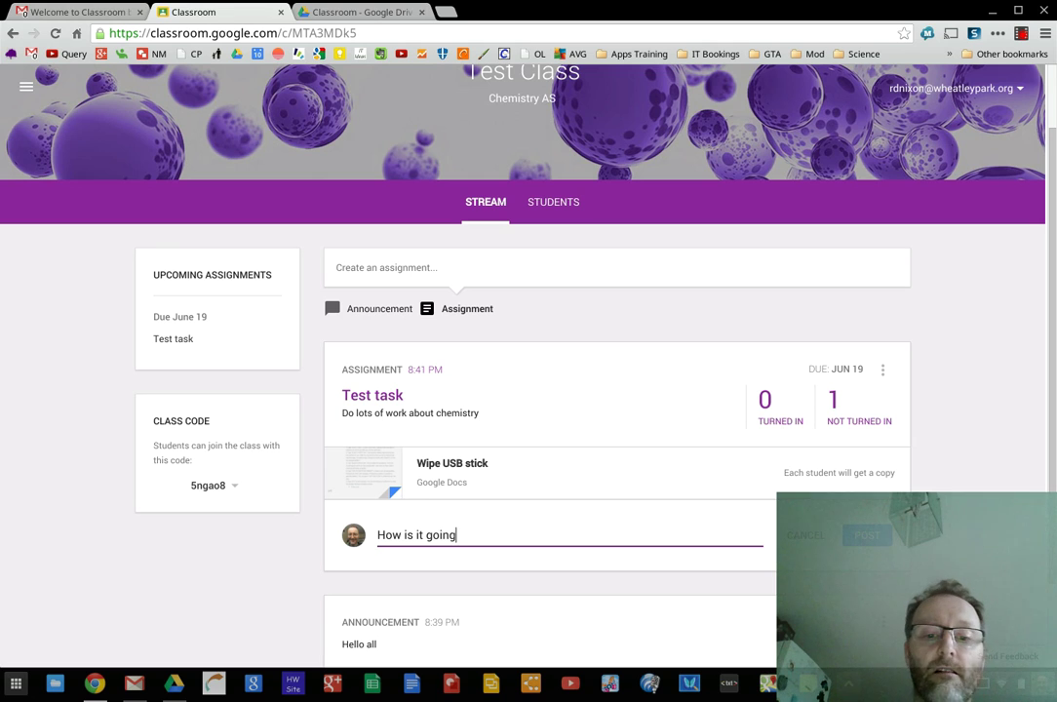
pyautogui.click(871, 539)
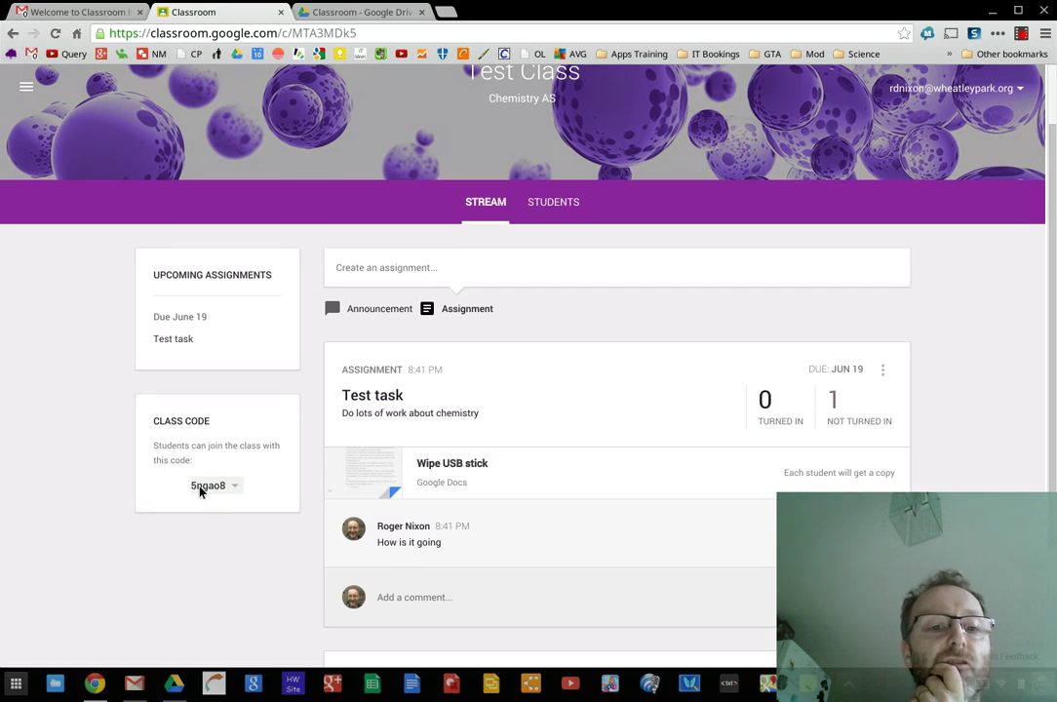
# Go via the menu through Settings back to Home, then open and close the + create/join menu
pyautogui.scroll(1, 240, 343)
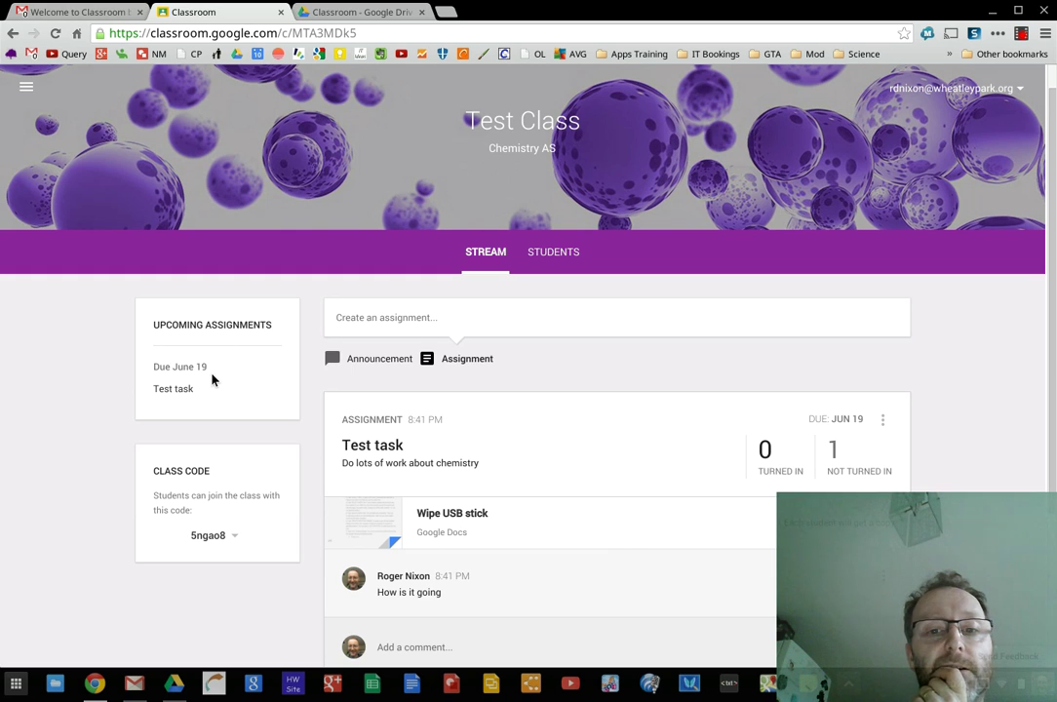
pyautogui.scroll(1, 213, 379)
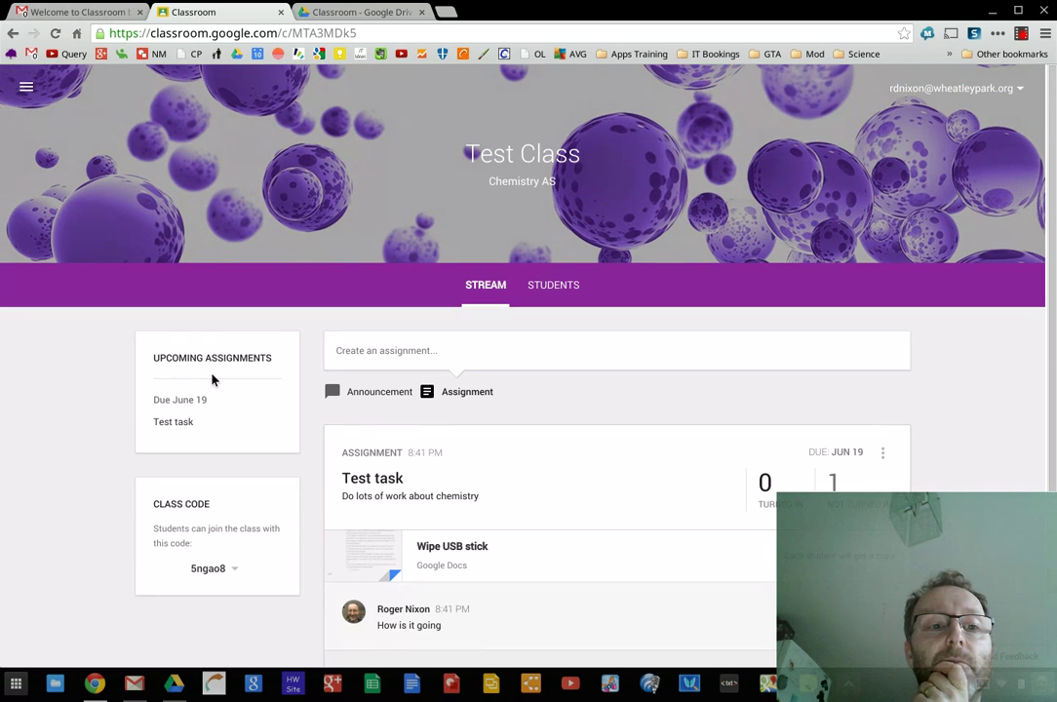
pyautogui.click(26, 88)
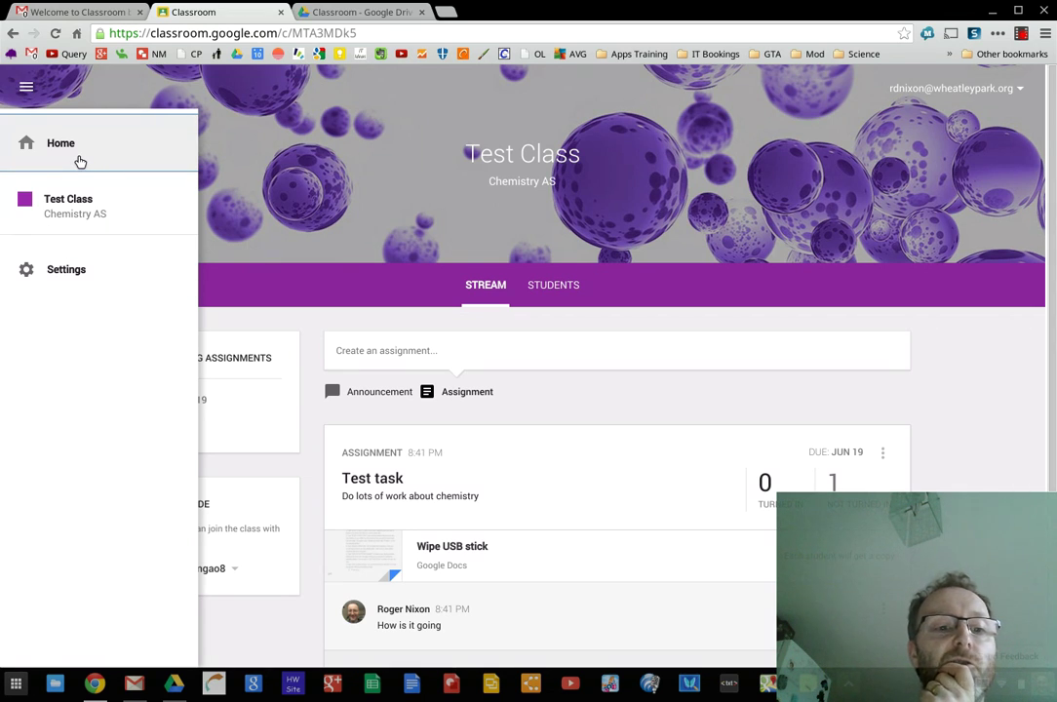
pyautogui.click(72, 280)
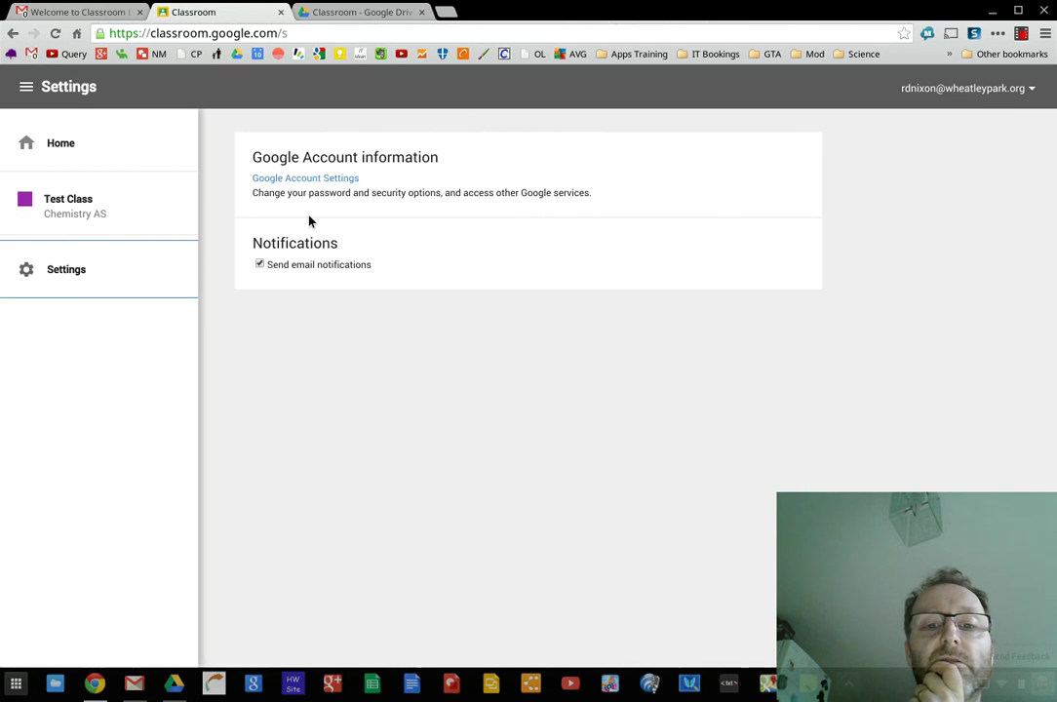
pyautogui.click(58, 144)
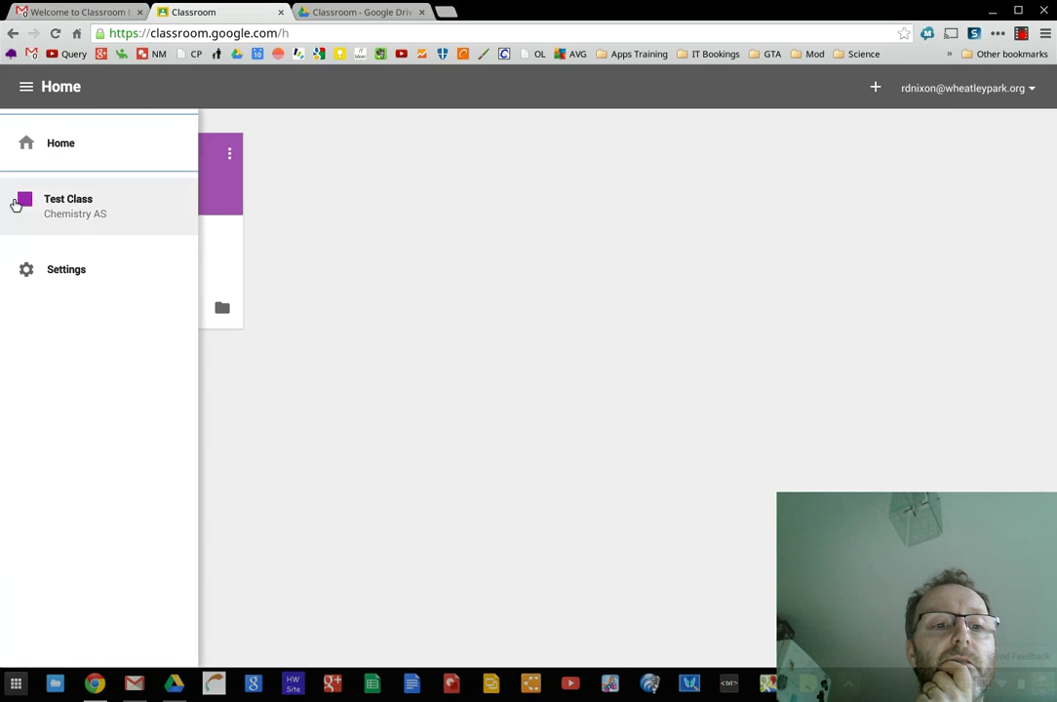
pyautogui.click(60, 161)
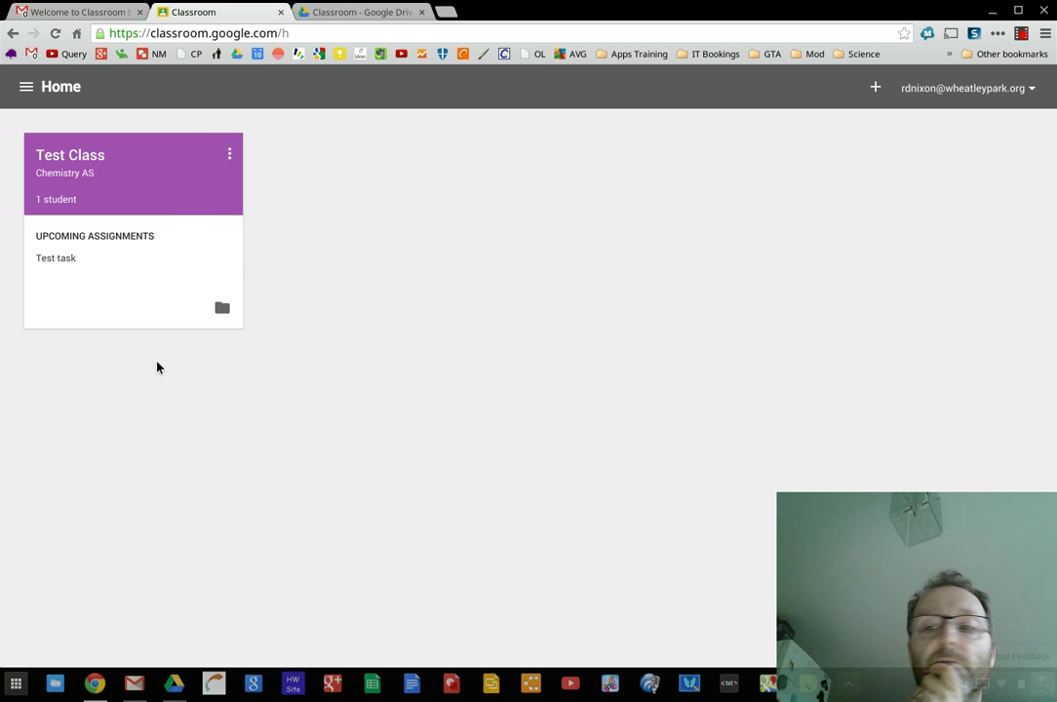
pyautogui.click(876, 89)
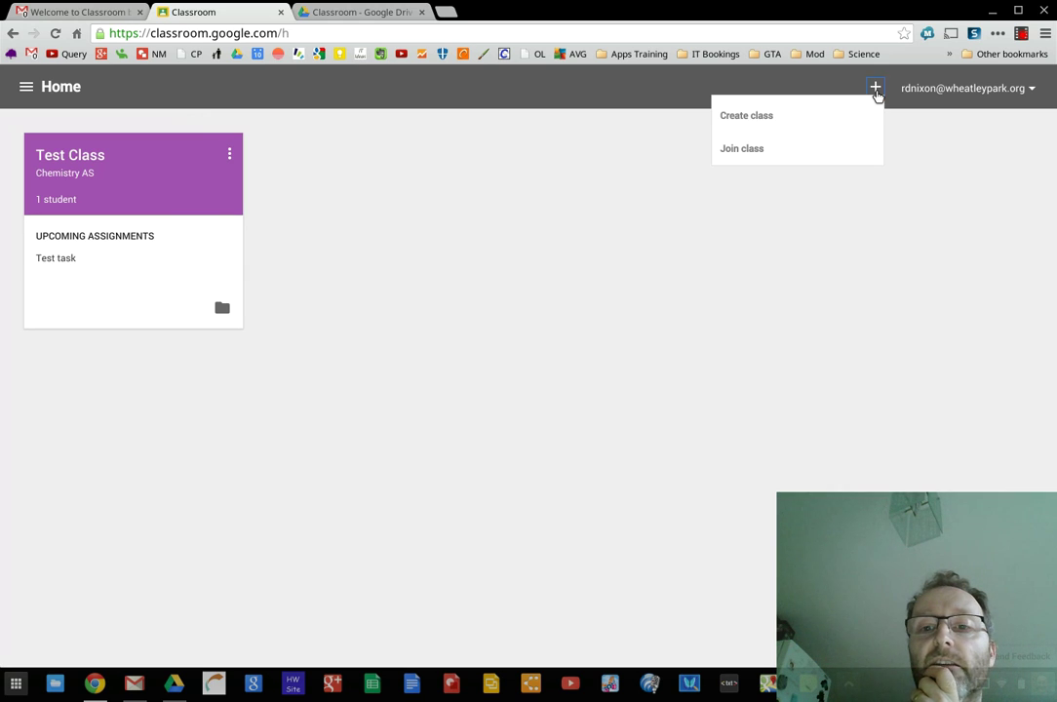
pyautogui.click(721, 315)
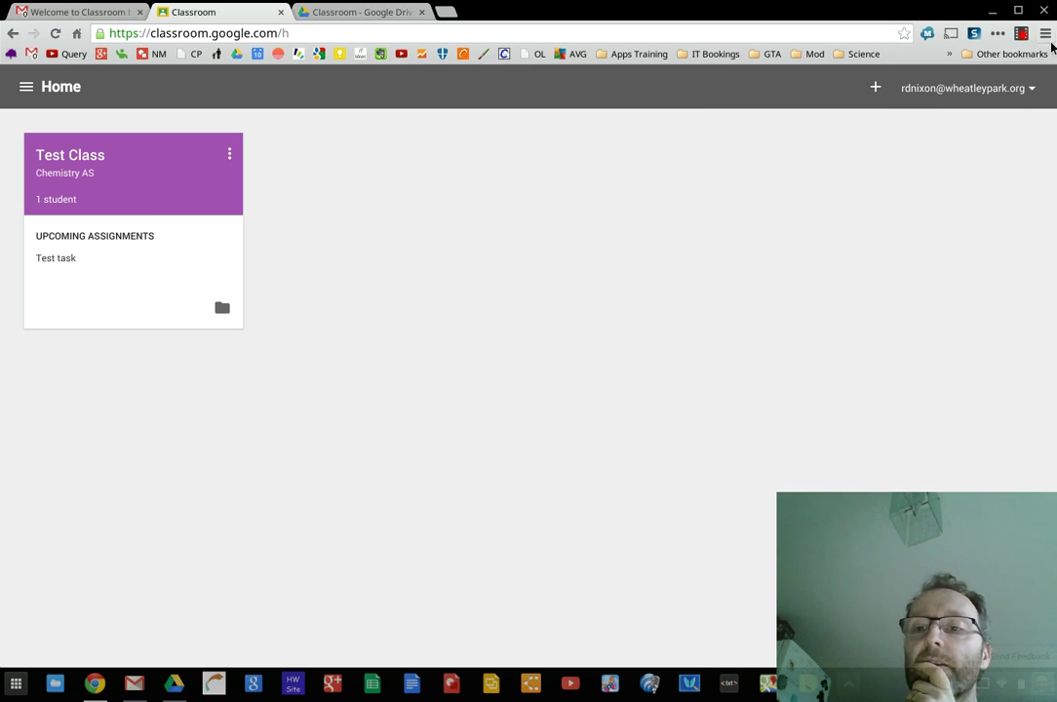
# Open a Chrome incognito window and enter classroom.google.com in its address bar
pyautogui.click(1046, 33)
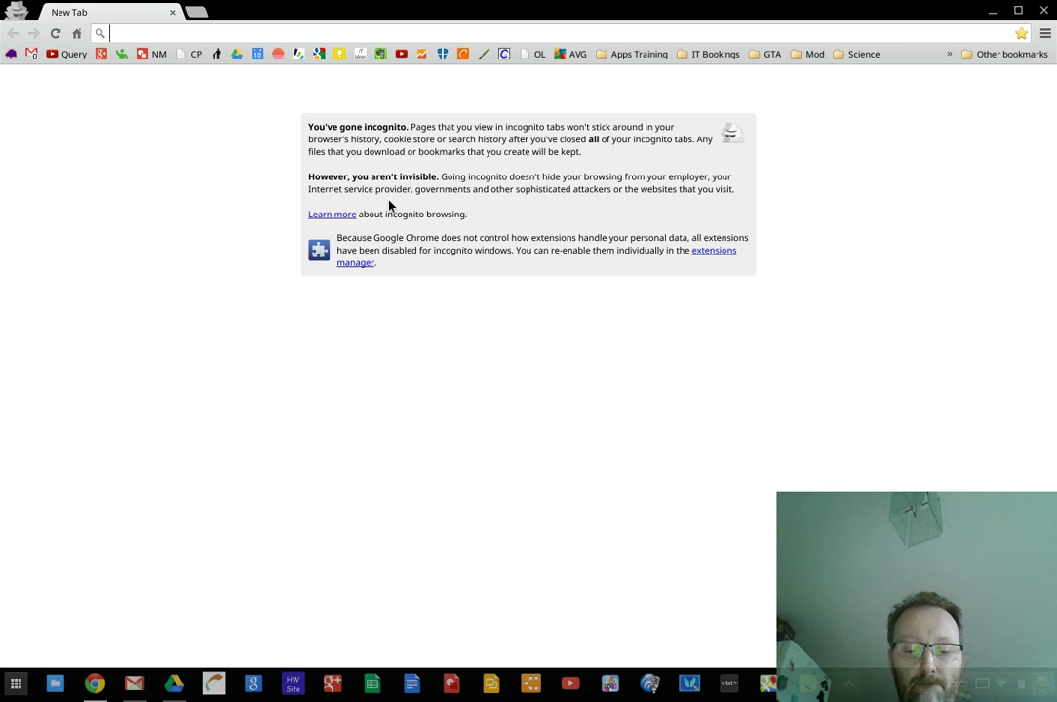
pyautogui.click(1021, 14)
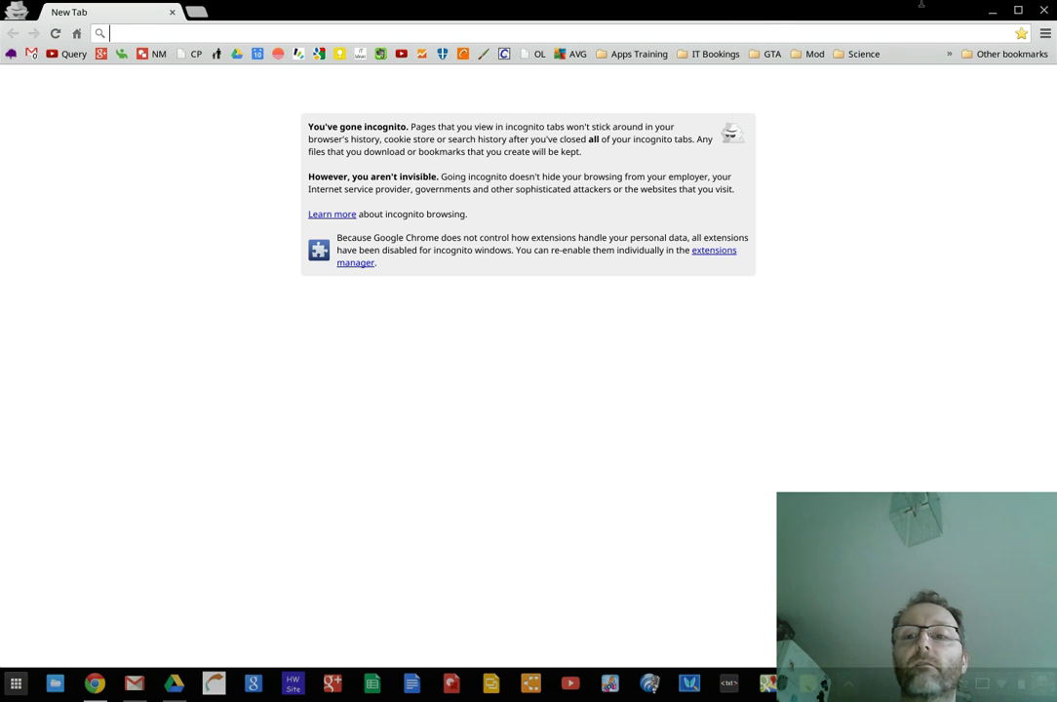
pyautogui.click(992, 15)
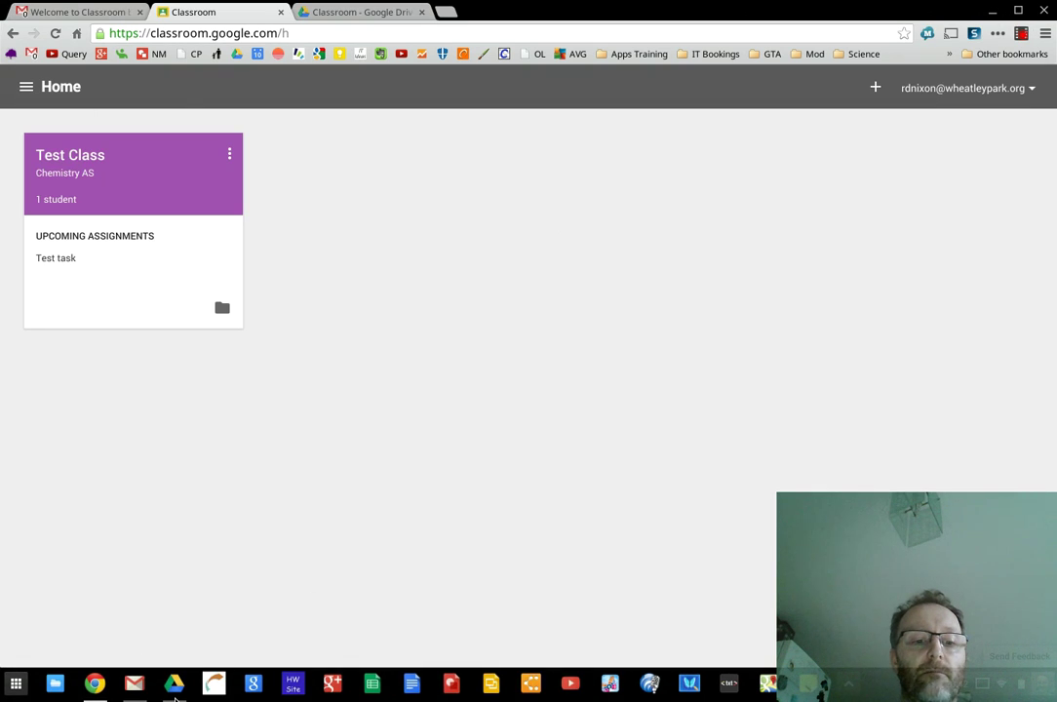
pyautogui.click(97, 685)
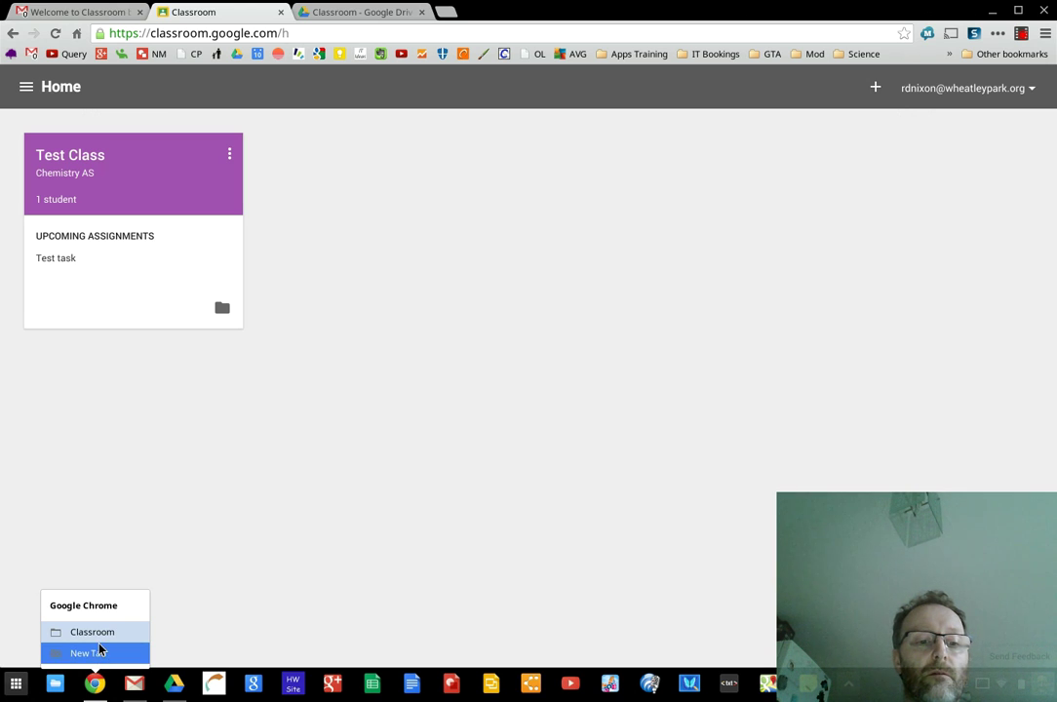
pyautogui.click(97, 654)
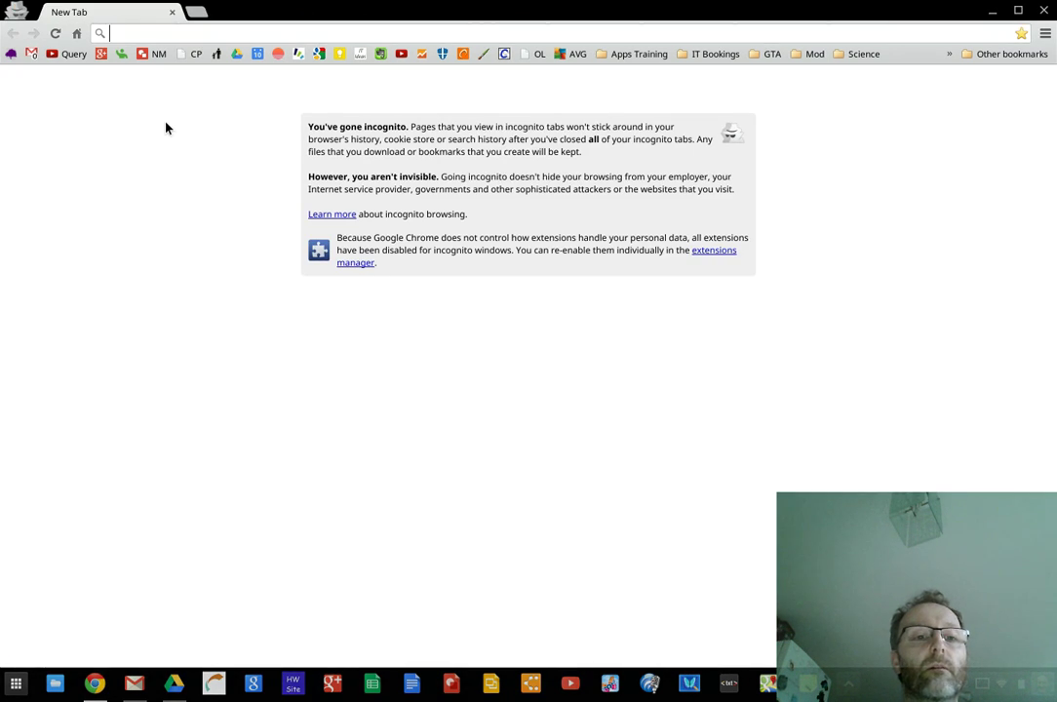
pyautogui.write('cla')
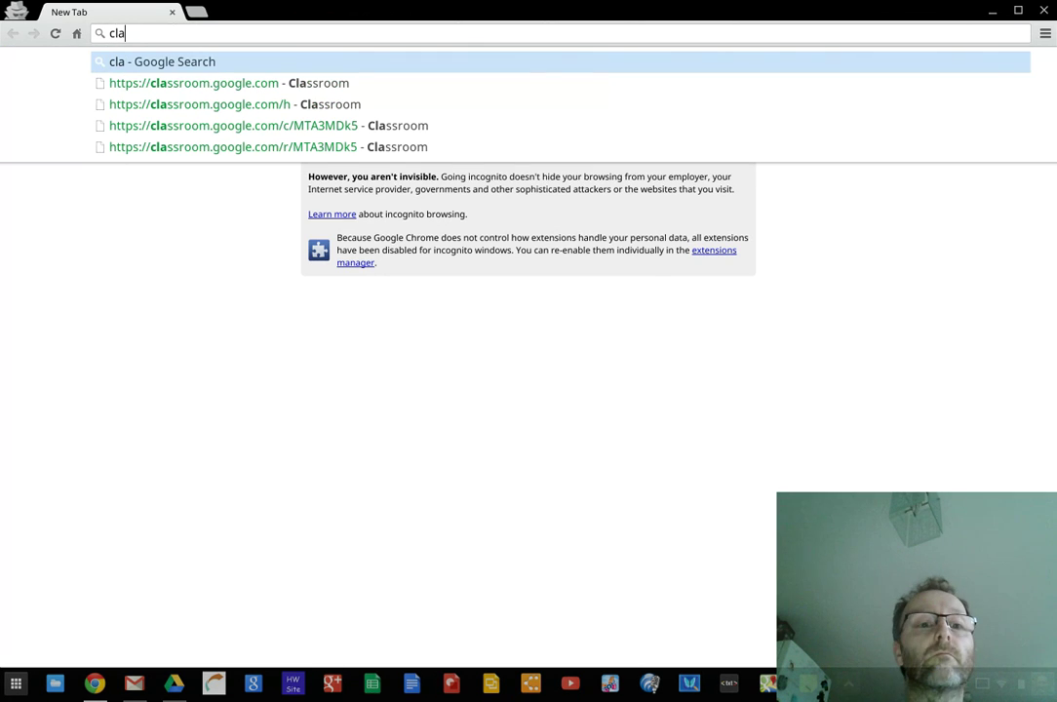
pyautogui.write('ssroo')
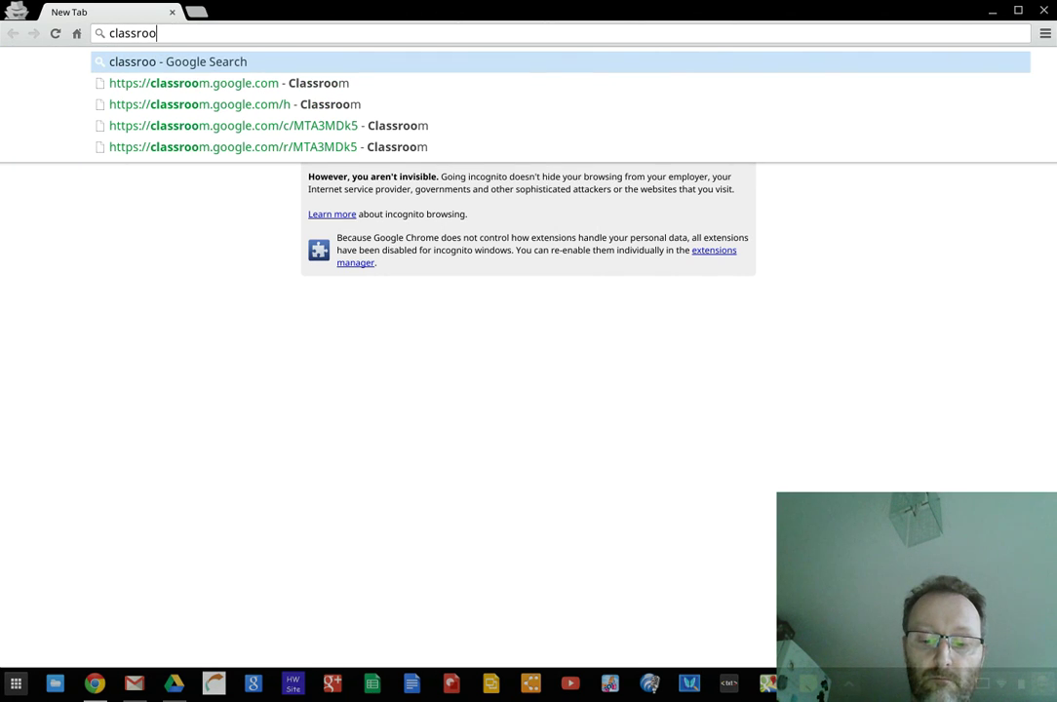
pyautogui.write('m.google')
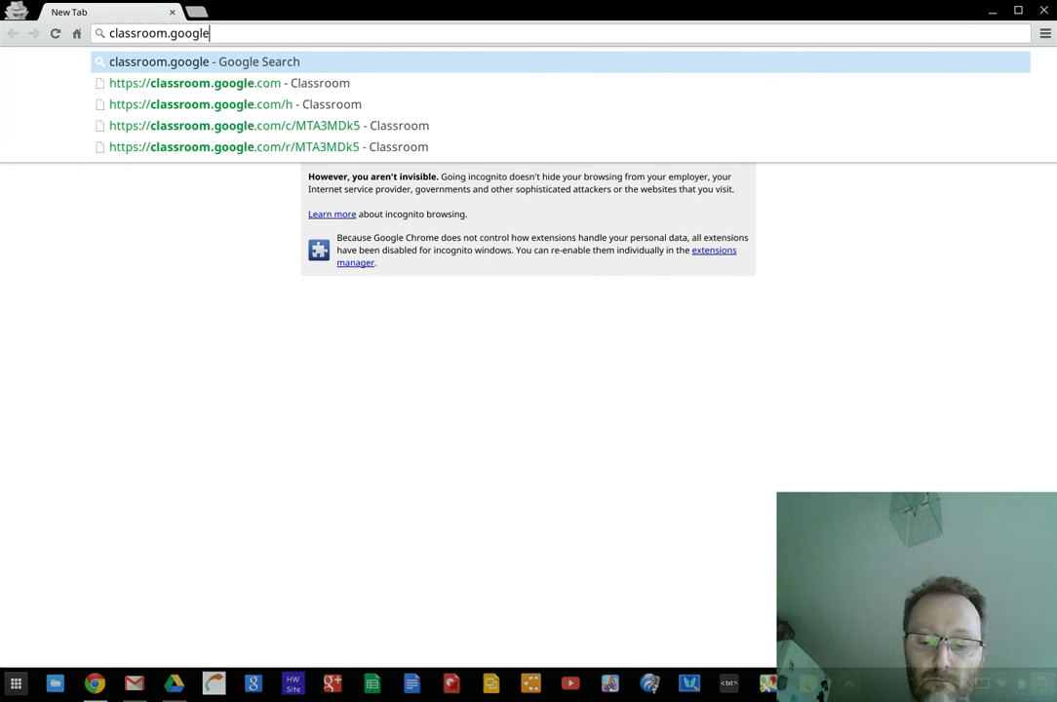
pyautogui.write('.com')
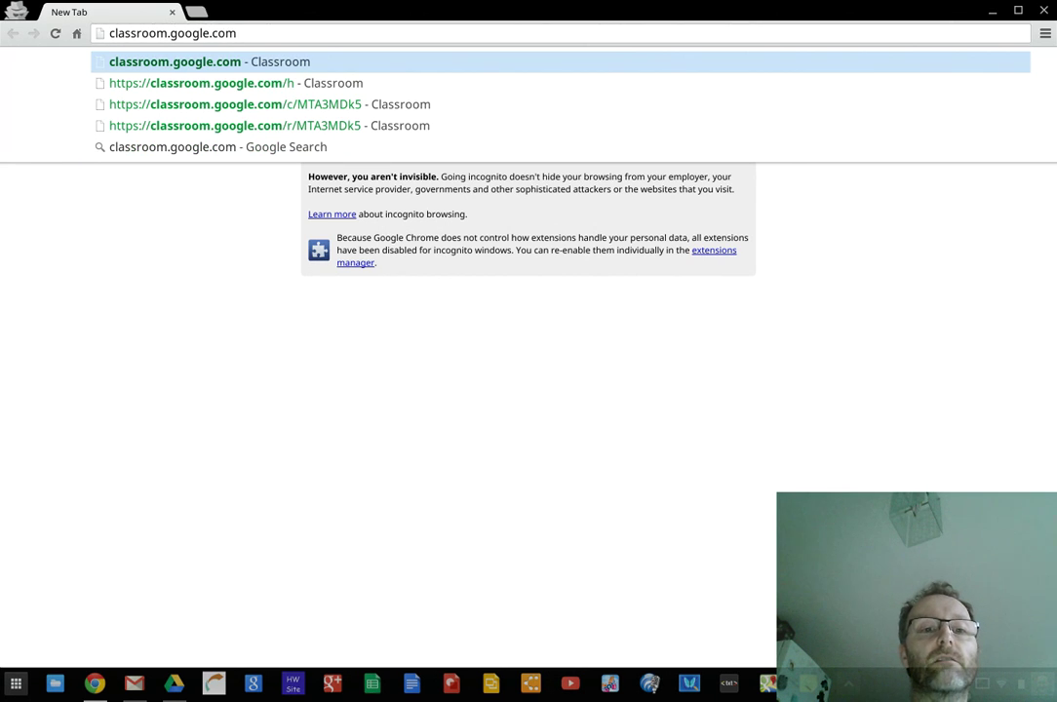
pyautogui.press('Return')
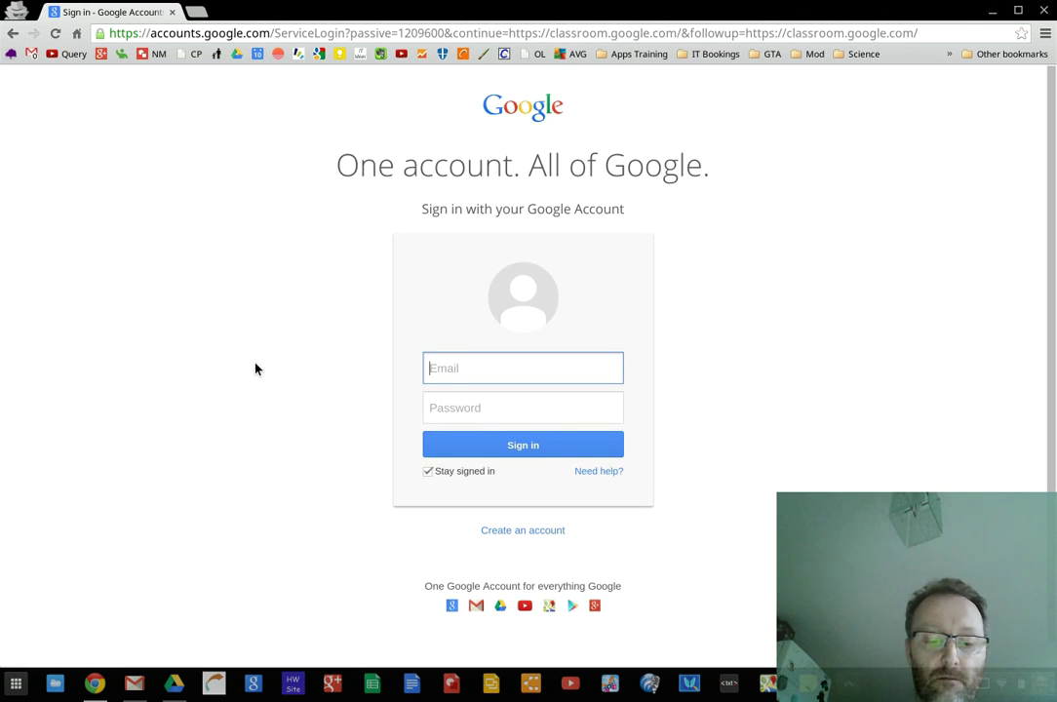
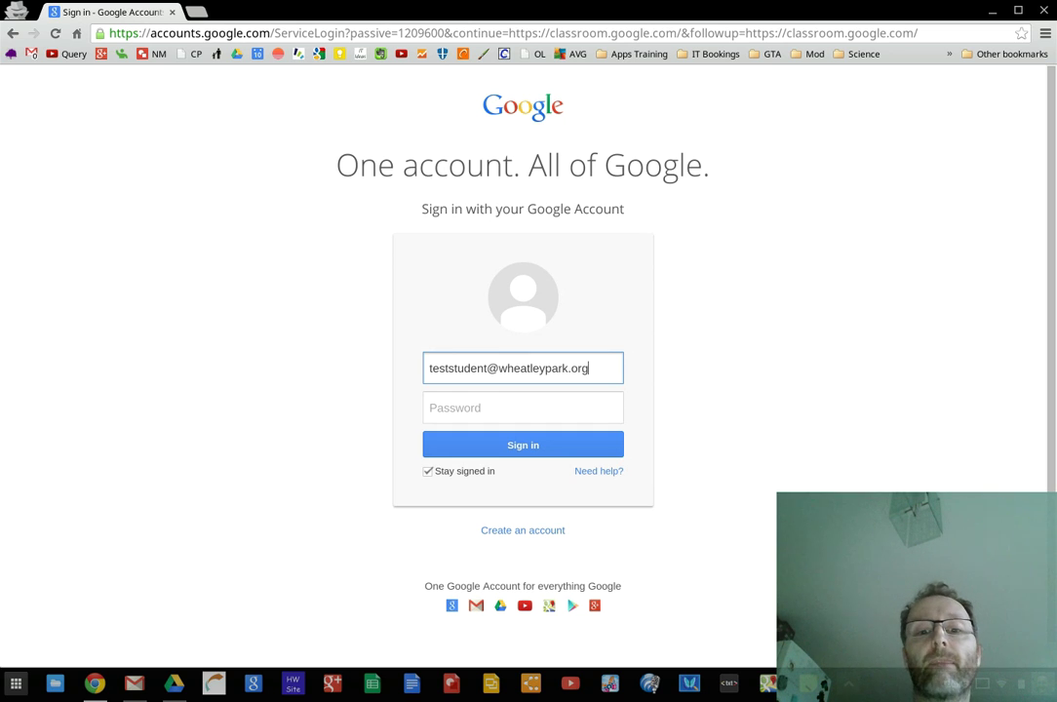
# Sign in with the test student's e-mail and password, then dismiss the Class folder in Drive tip
pyautogui.press('Tab')
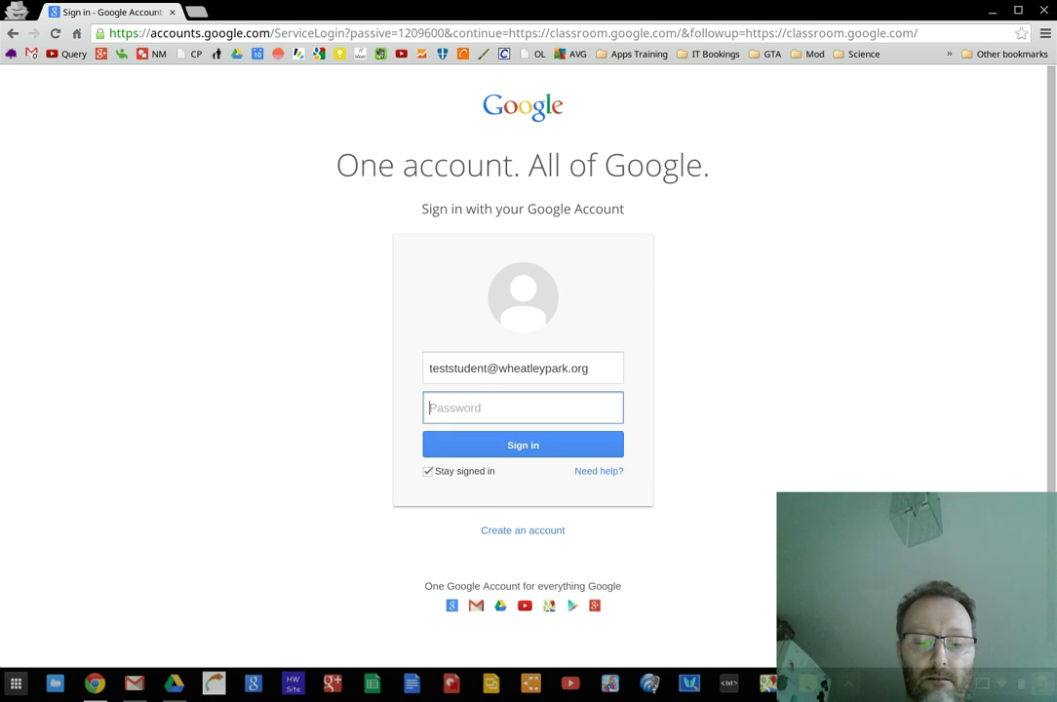
pyautogui.write('p••••••••••')
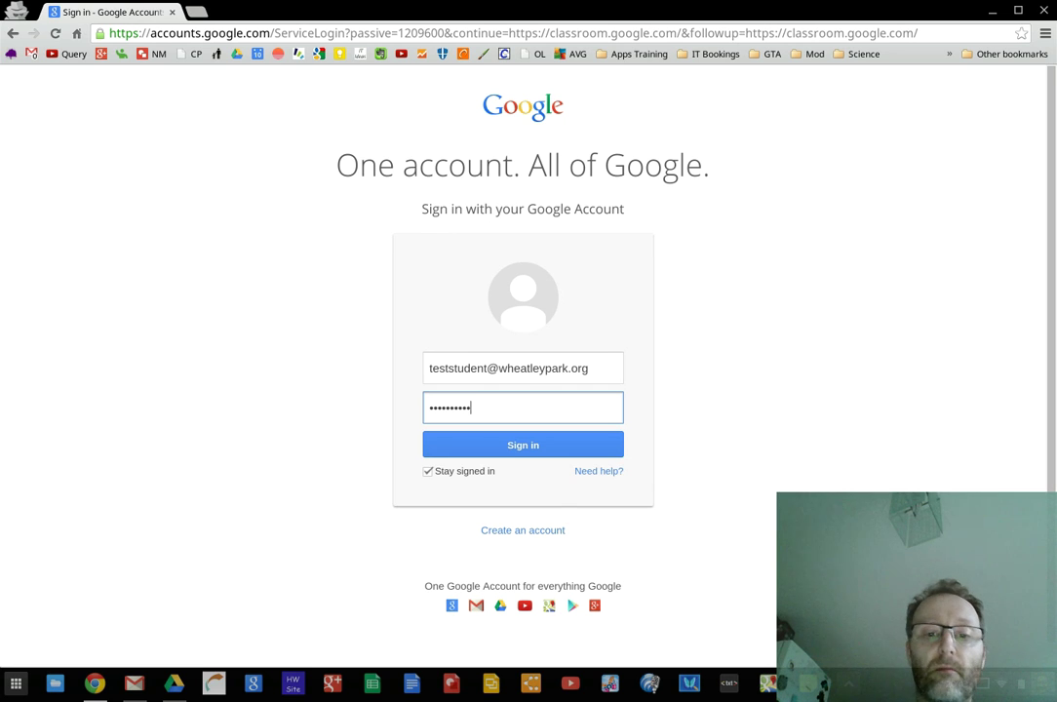
pyautogui.press('Return')
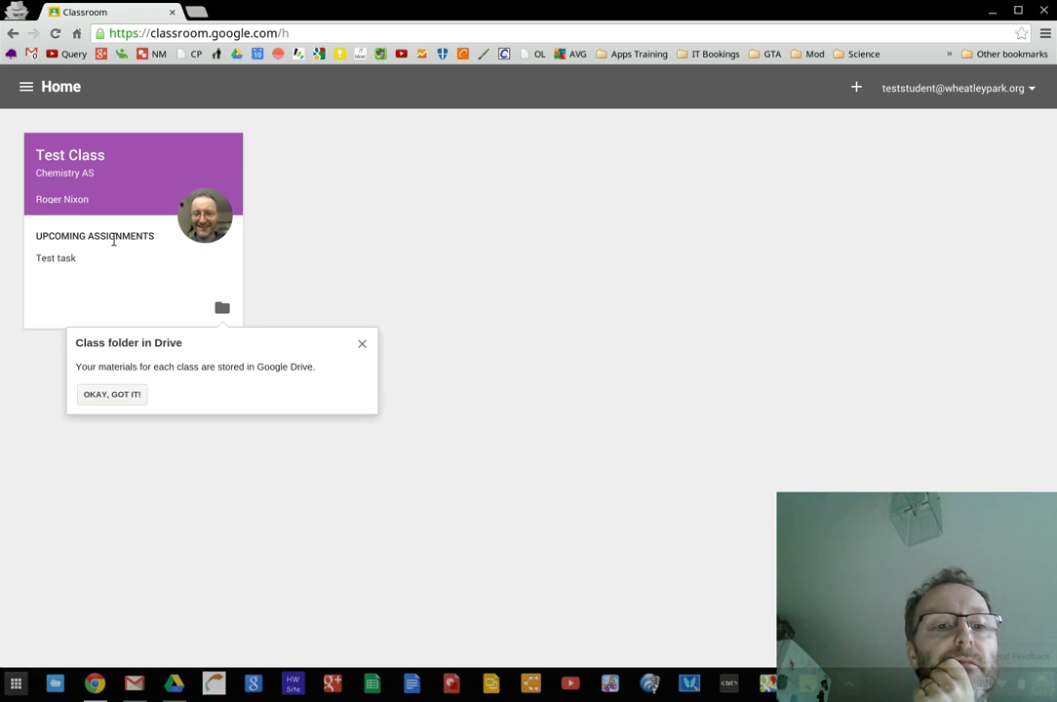
pyautogui.click(125, 399)
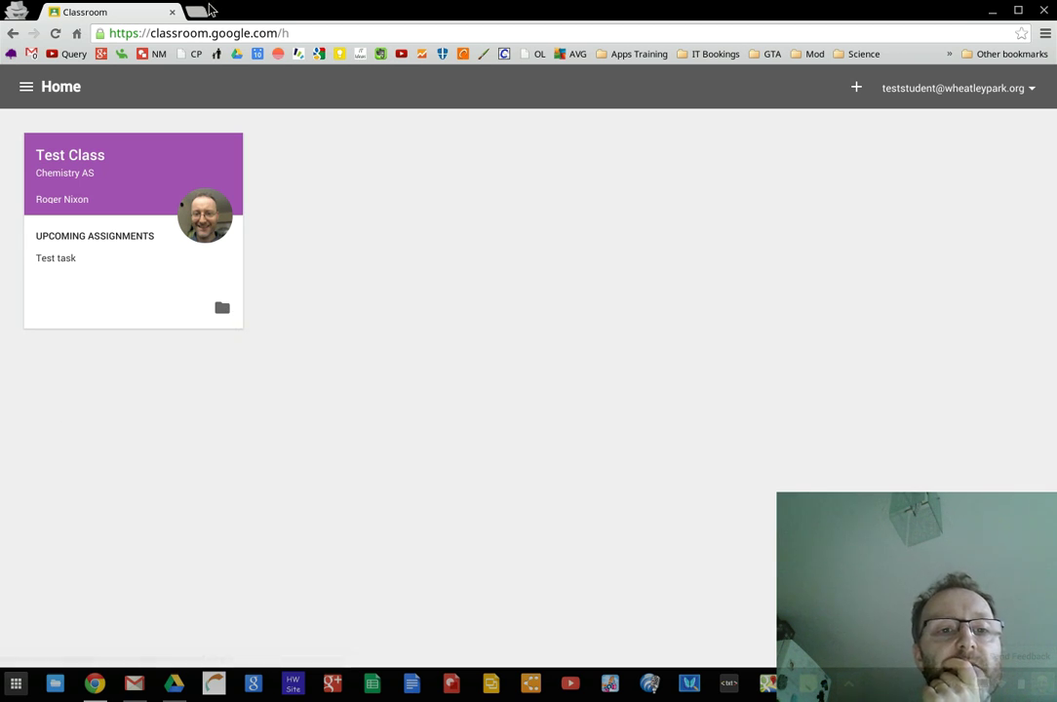
# In a new tab, browse Drive's Classroom folder and its empty Test Class subfolder, then return to Classroom
pyautogui.click(196, 12)
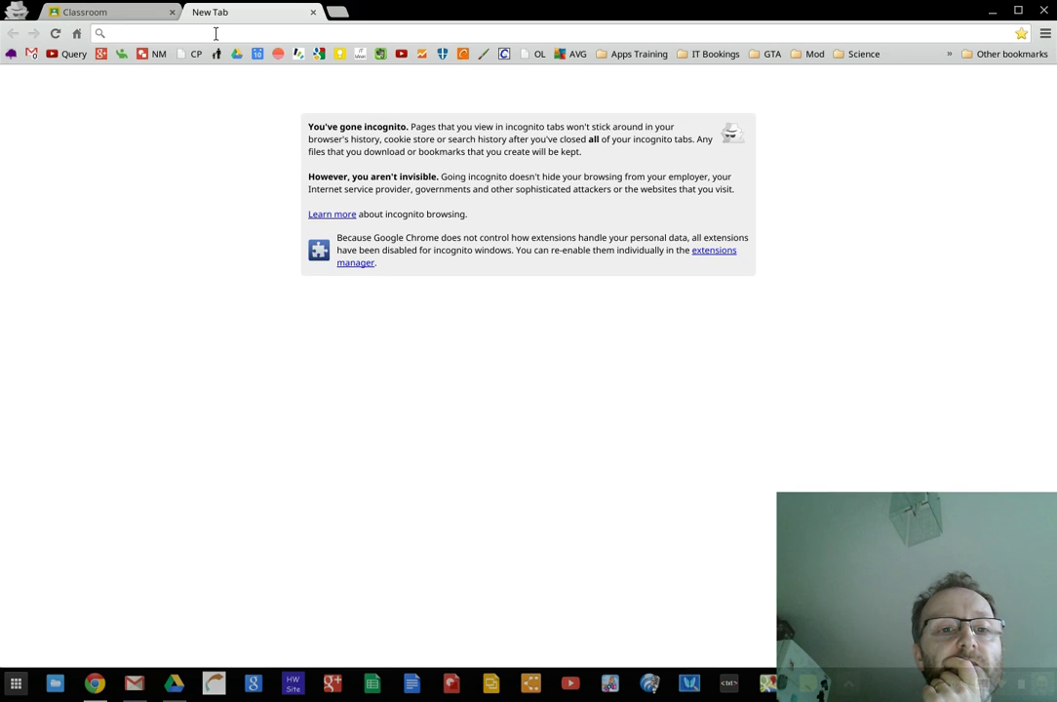
pyautogui.click(237, 55)
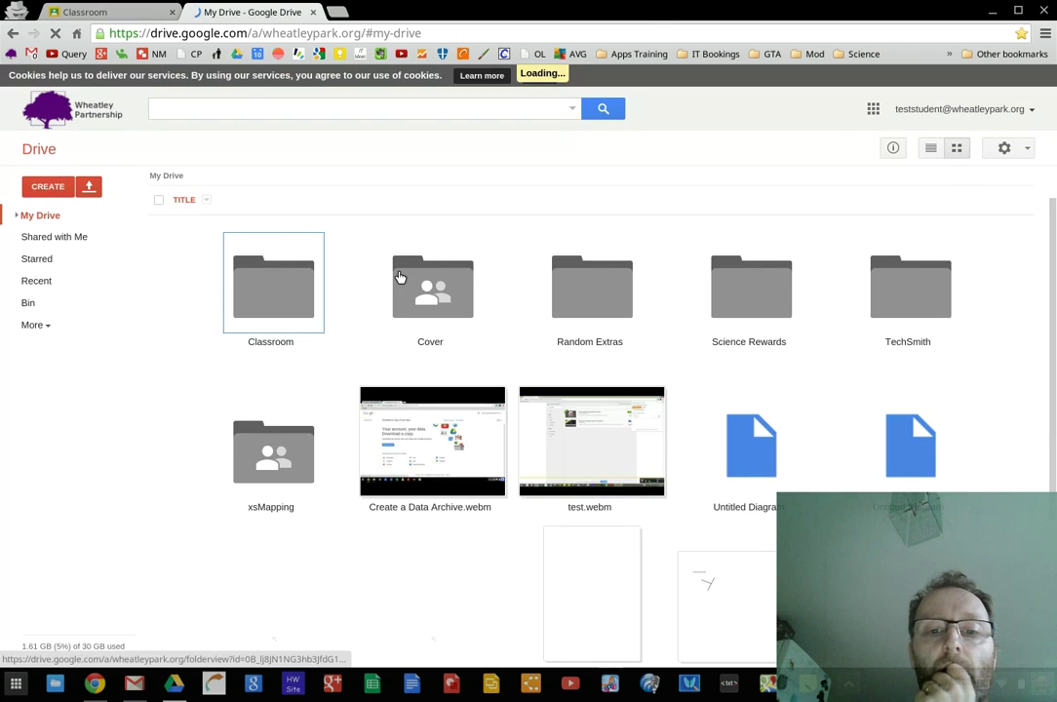
pyautogui.click(285, 280)
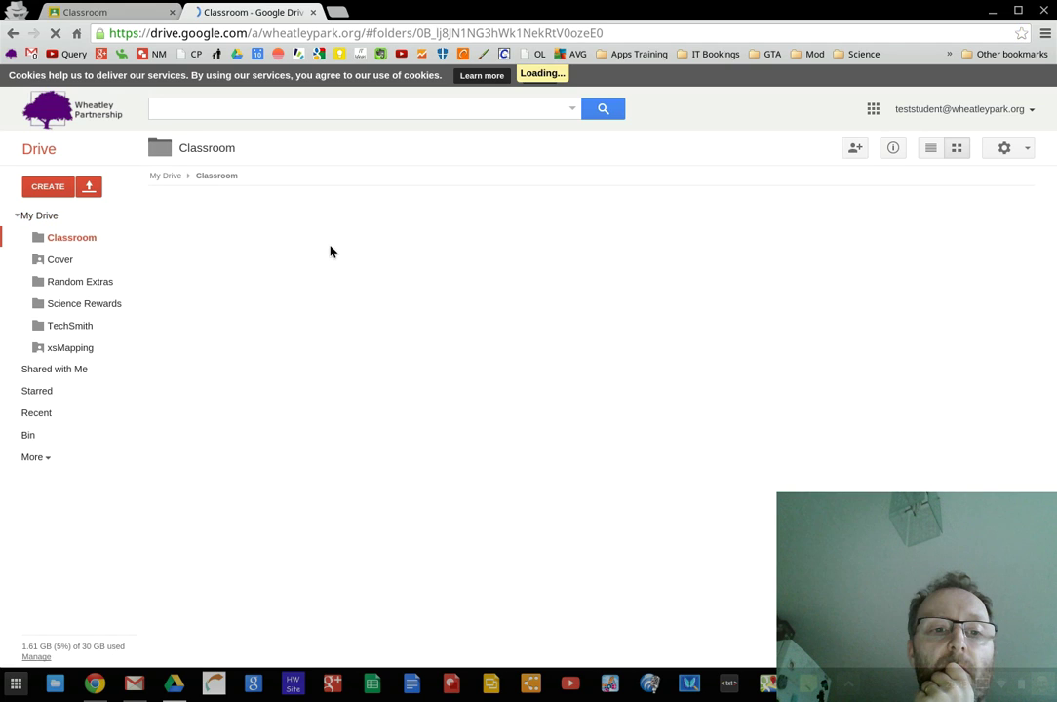
pyautogui.click(541, 78)
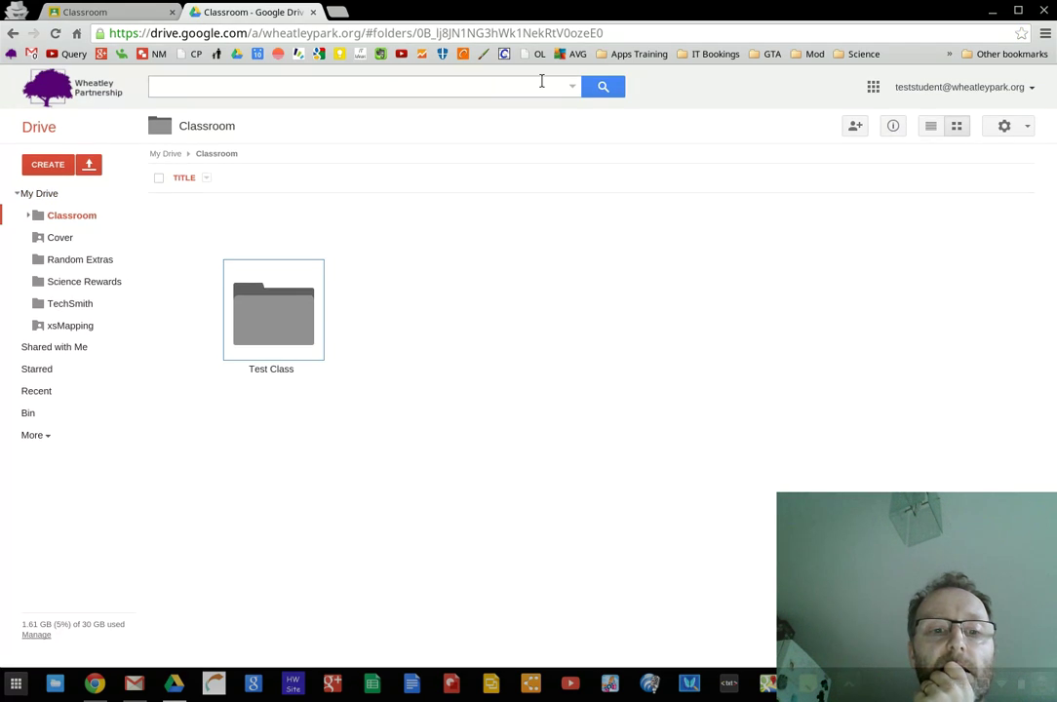
pyautogui.click(281, 322)
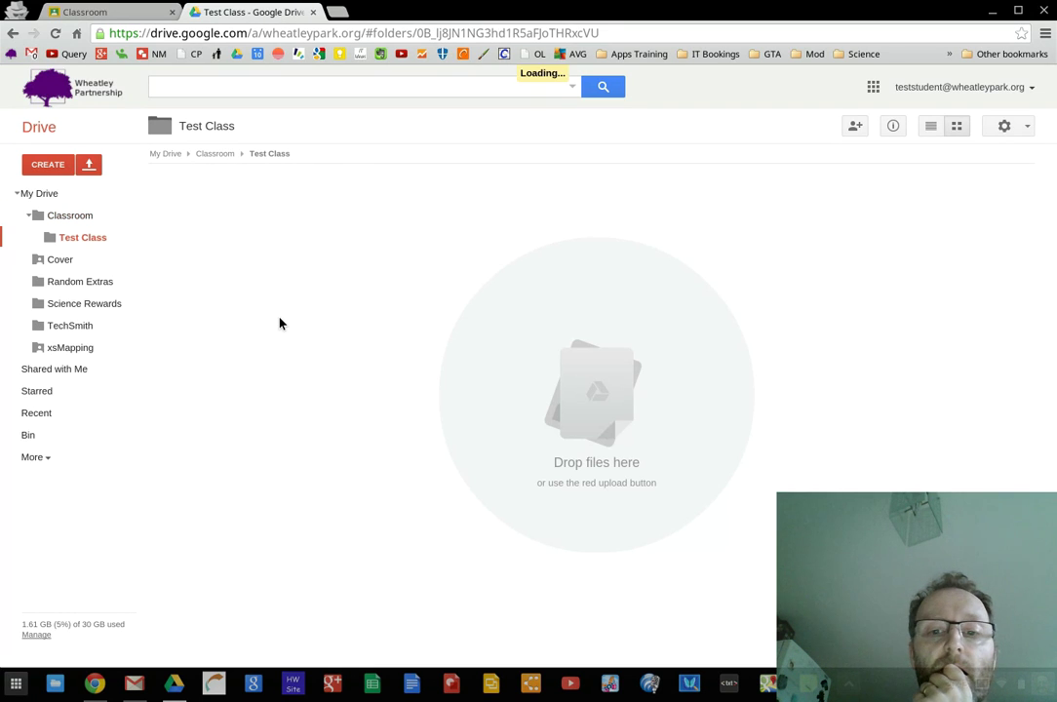
pyautogui.click(218, 157)
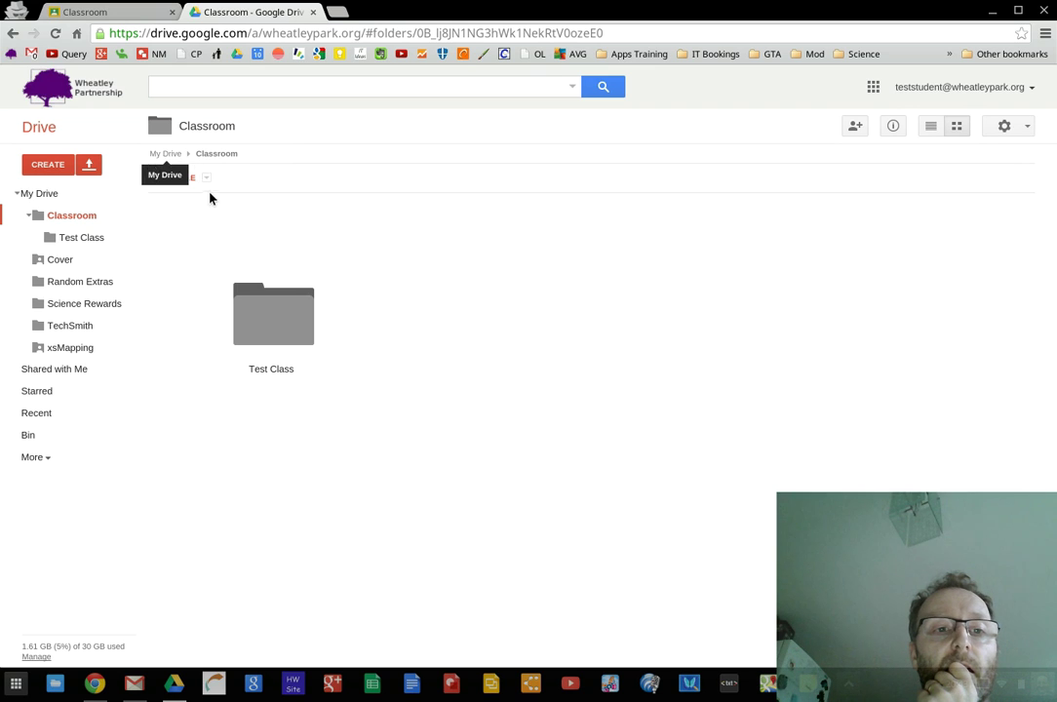
pyautogui.click(251, 373)
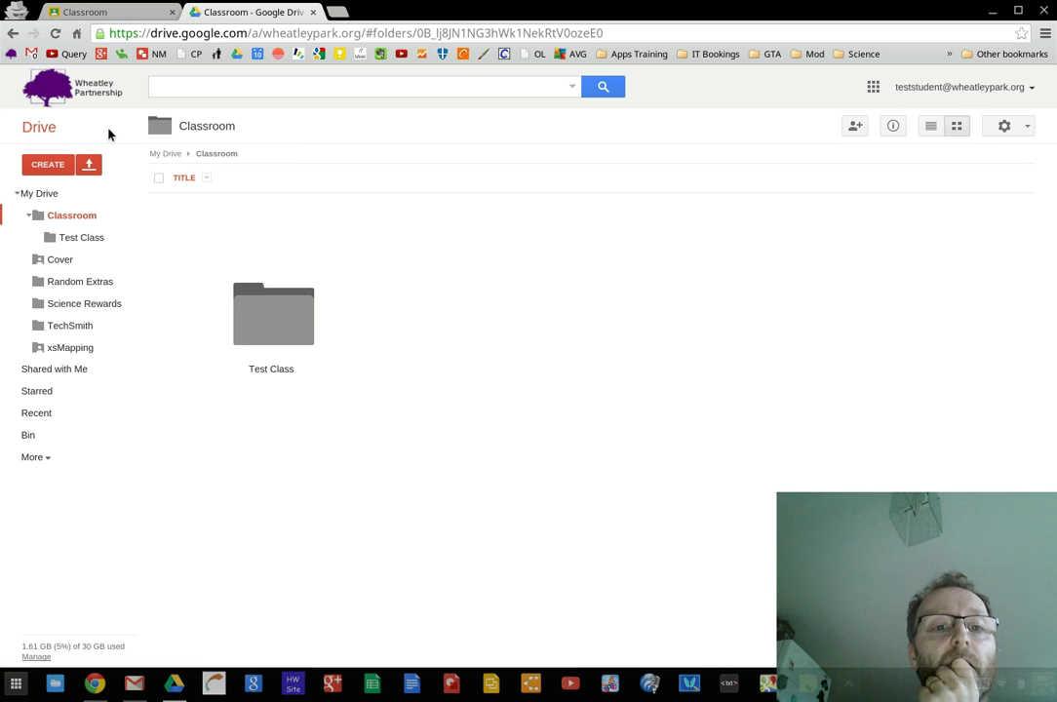
pyautogui.click(102, 12)
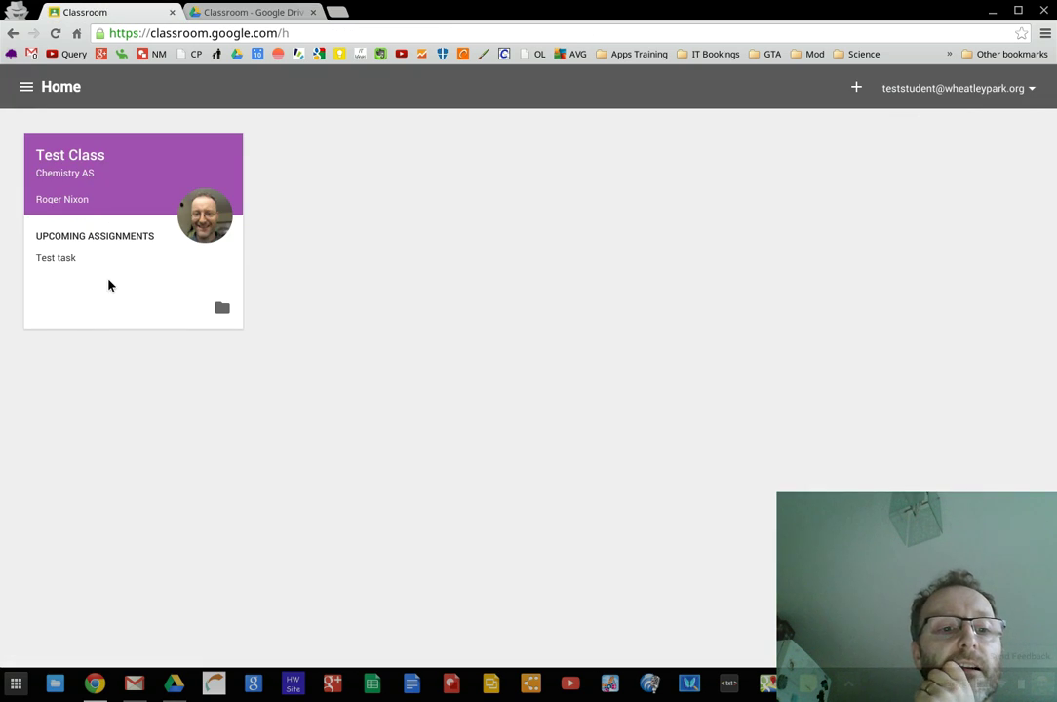
# Open Test task, step through its tutorial tips to OK, GOT IT, and preview the CREATE file types
pyautogui.click(56, 260)
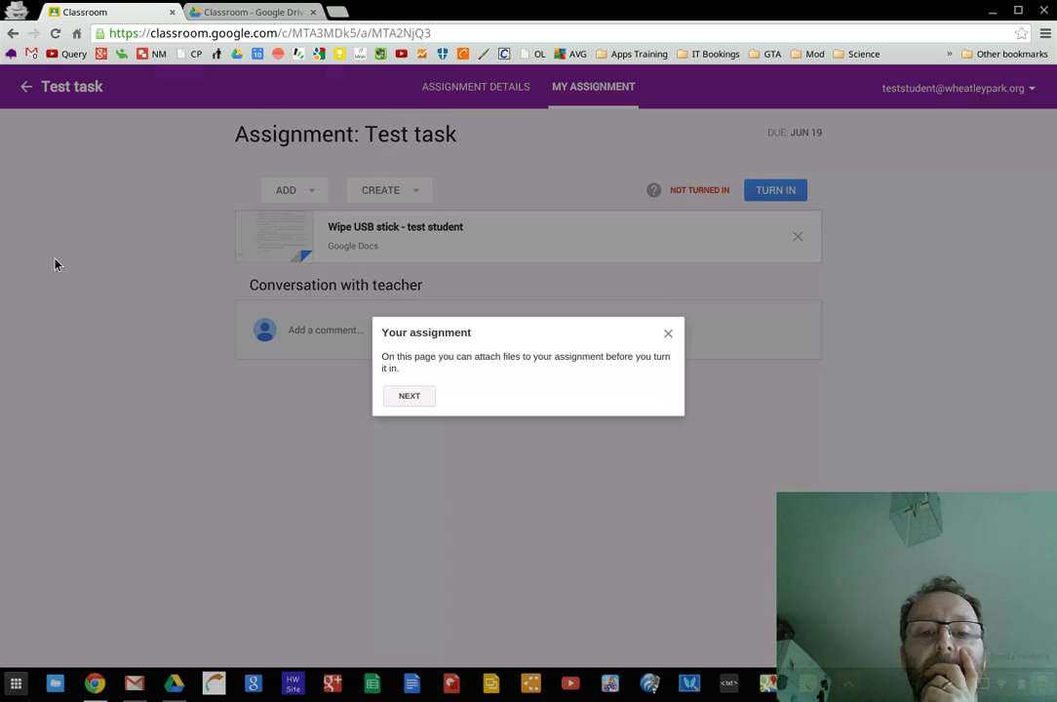
pyautogui.click(413, 398)
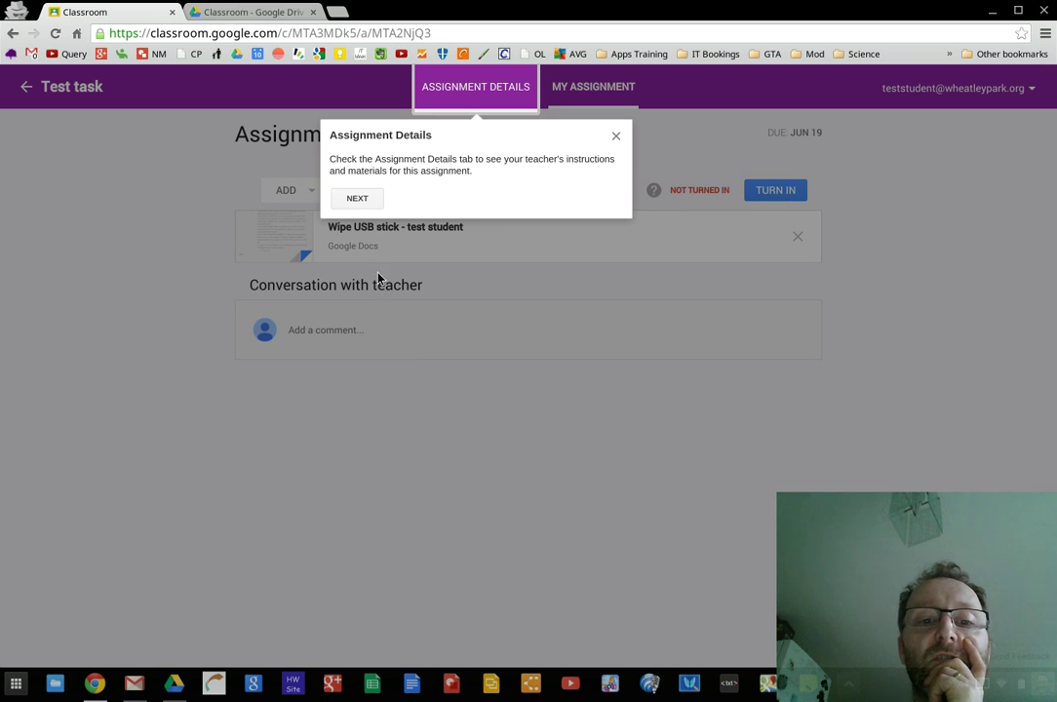
pyautogui.click(359, 206)
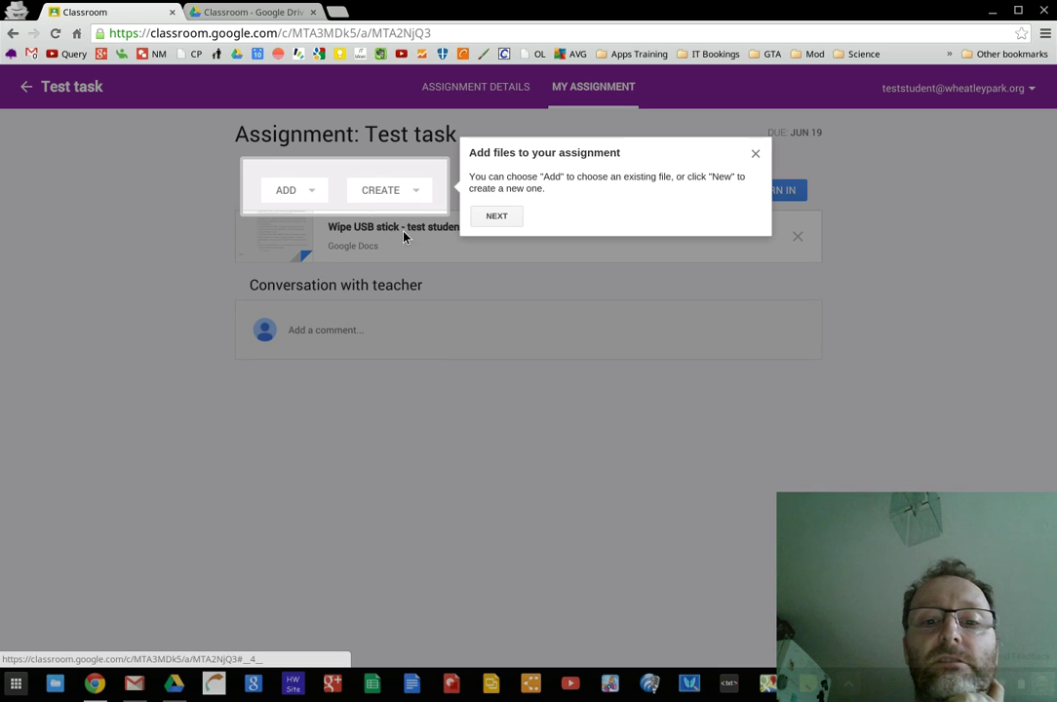
pyautogui.click(496, 217)
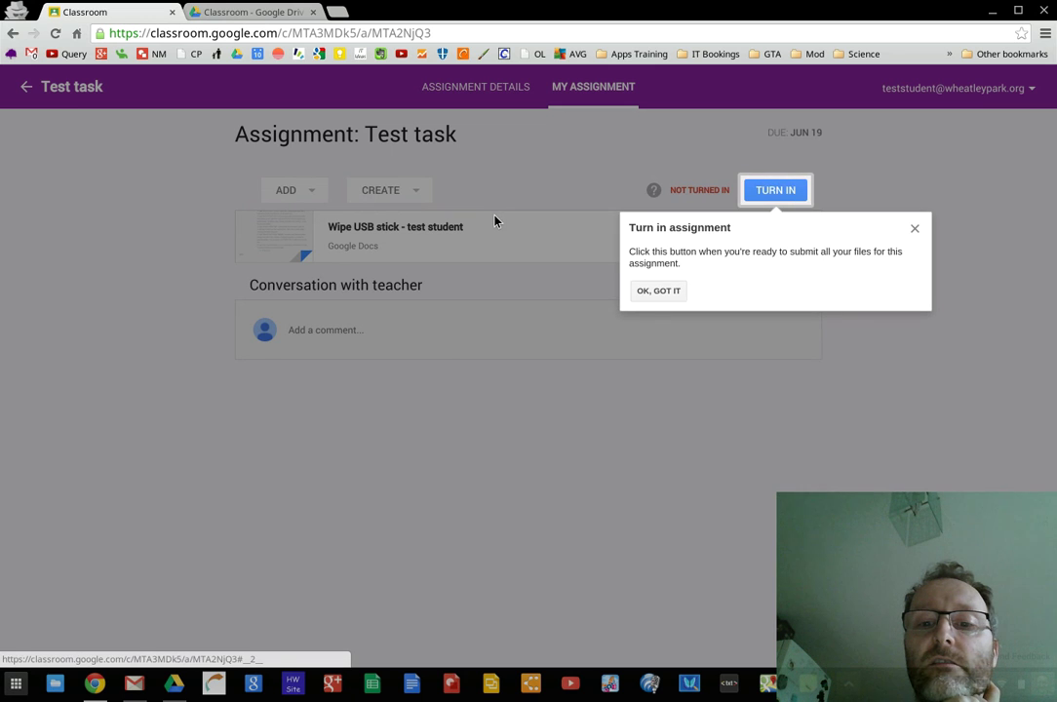
pyautogui.click(660, 291)
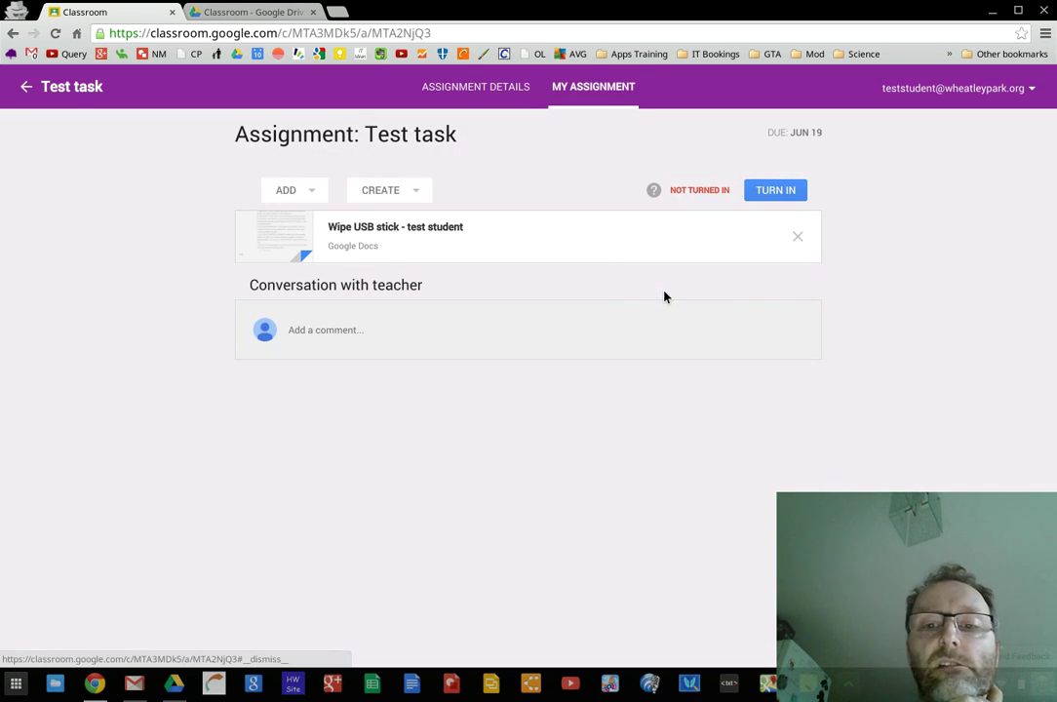
pyautogui.click(416, 191)
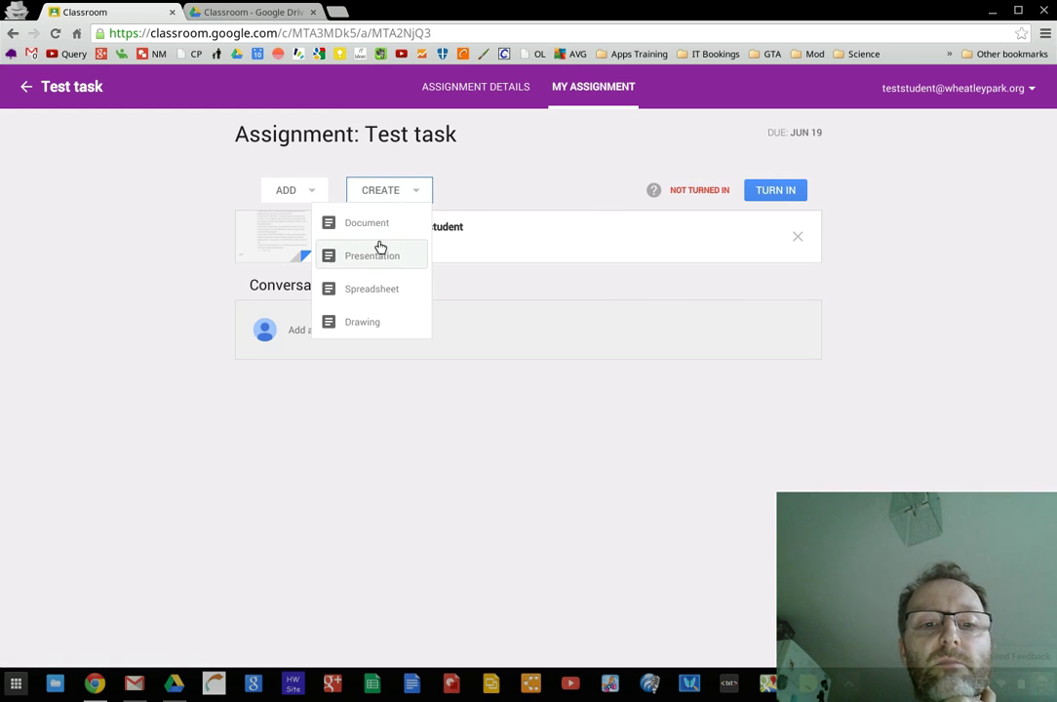
pyautogui.click(471, 290)
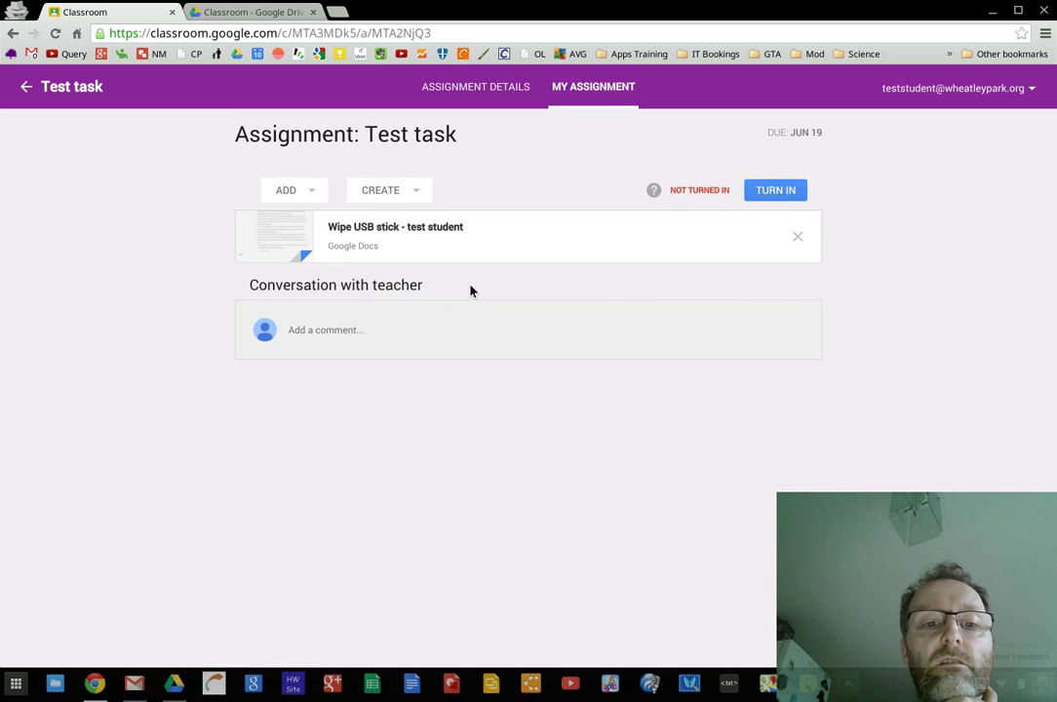
# Open the 'Wipe USB stick - test student' document, confirm it sits in Test Class, then go back to Drive
pyautogui.click(358, 234)
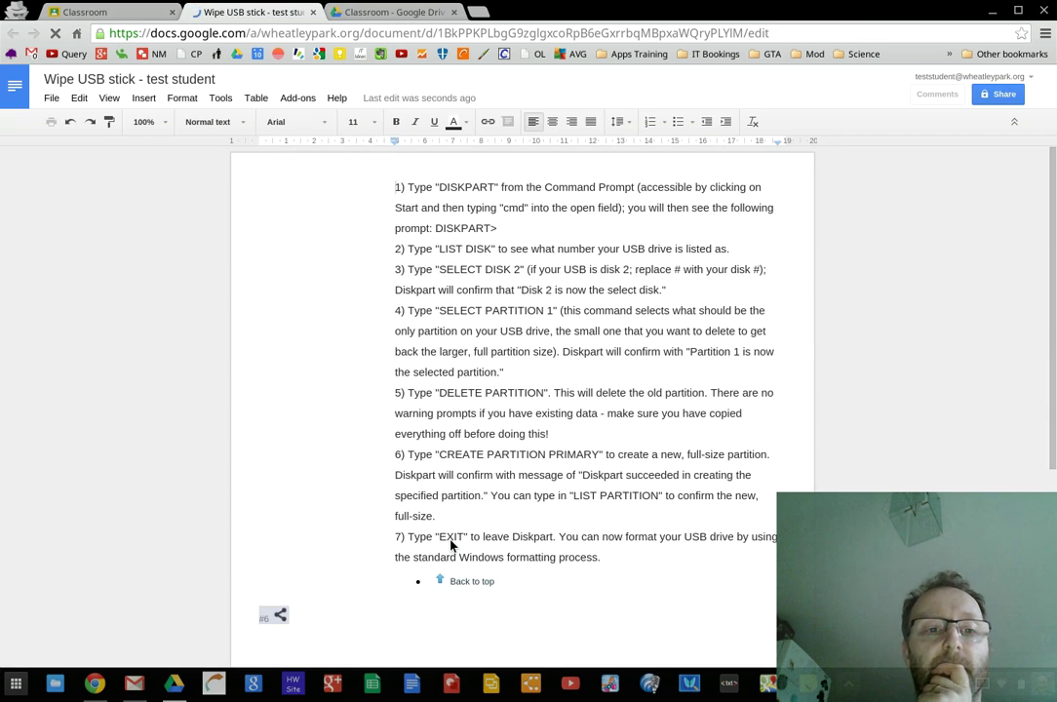
pyautogui.click(249, 79)
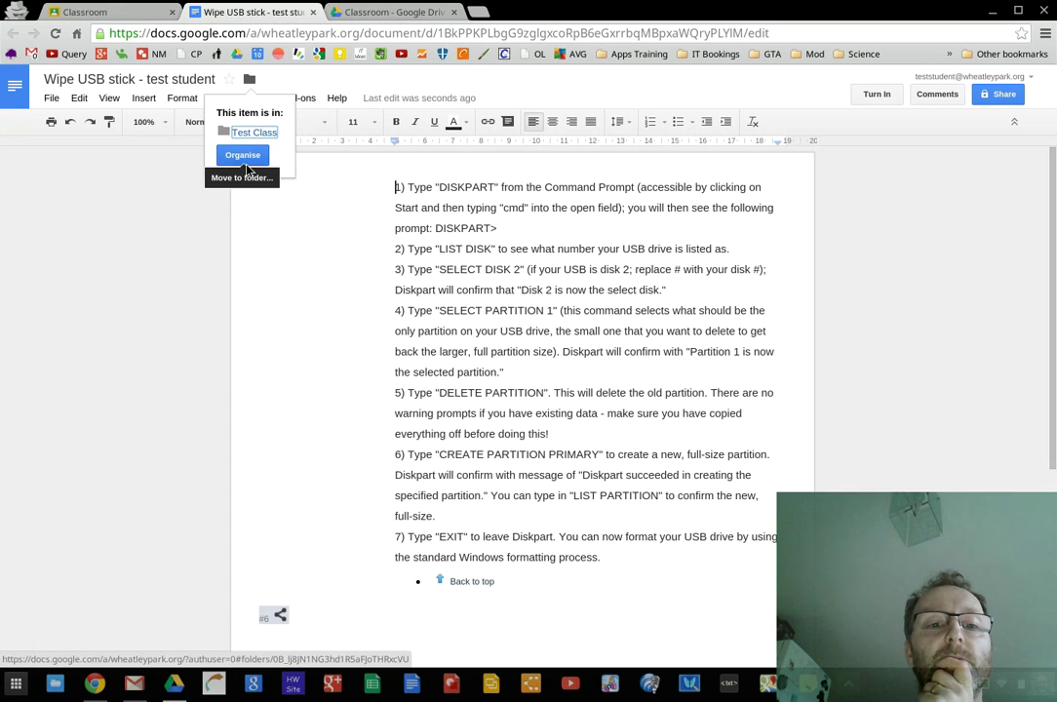
pyautogui.click(215, 213)
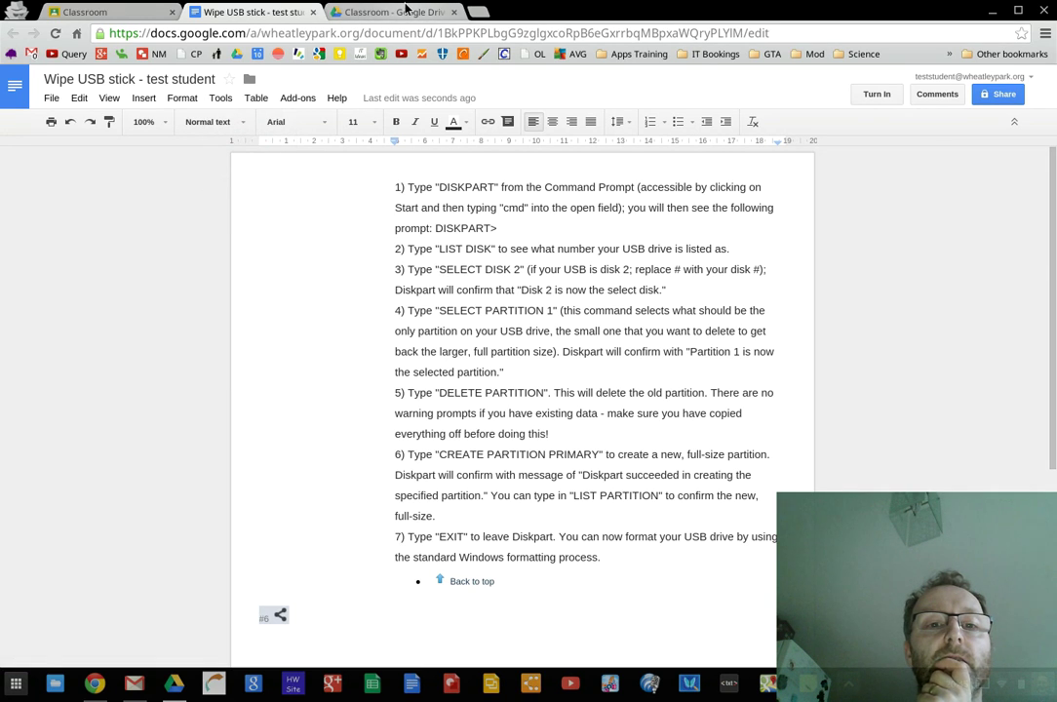
pyautogui.click(390, 12)
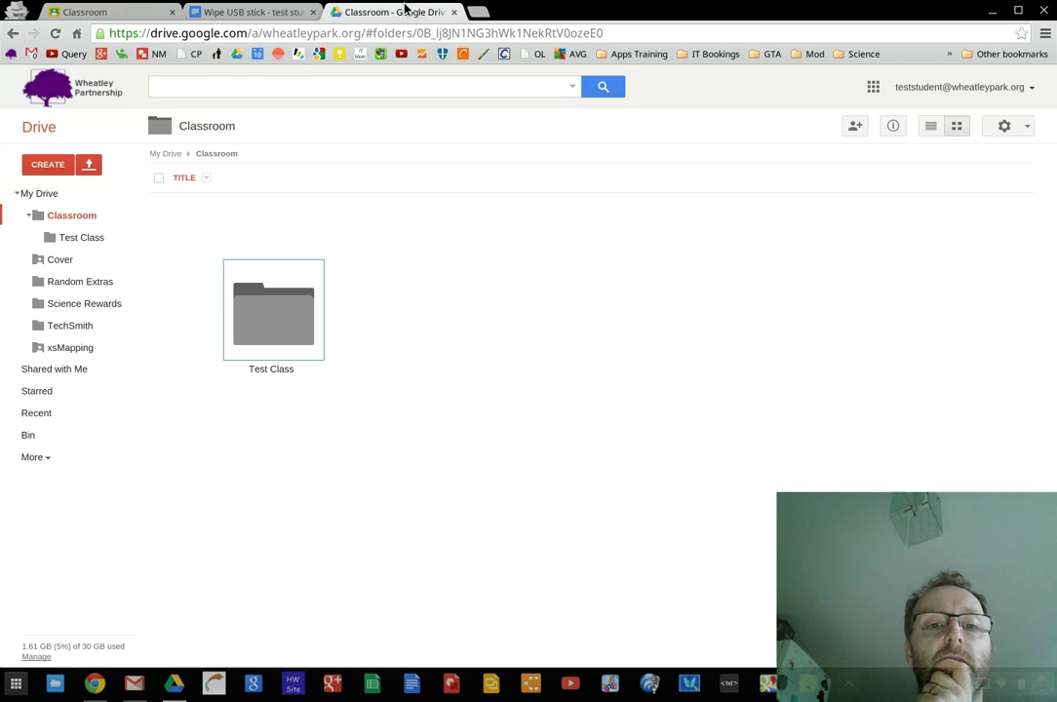
# Open Drive's Test Class folder to see the Wipe USB stick document, then close the Drive and Docs tabs
pyautogui.doubleClick(287, 323)
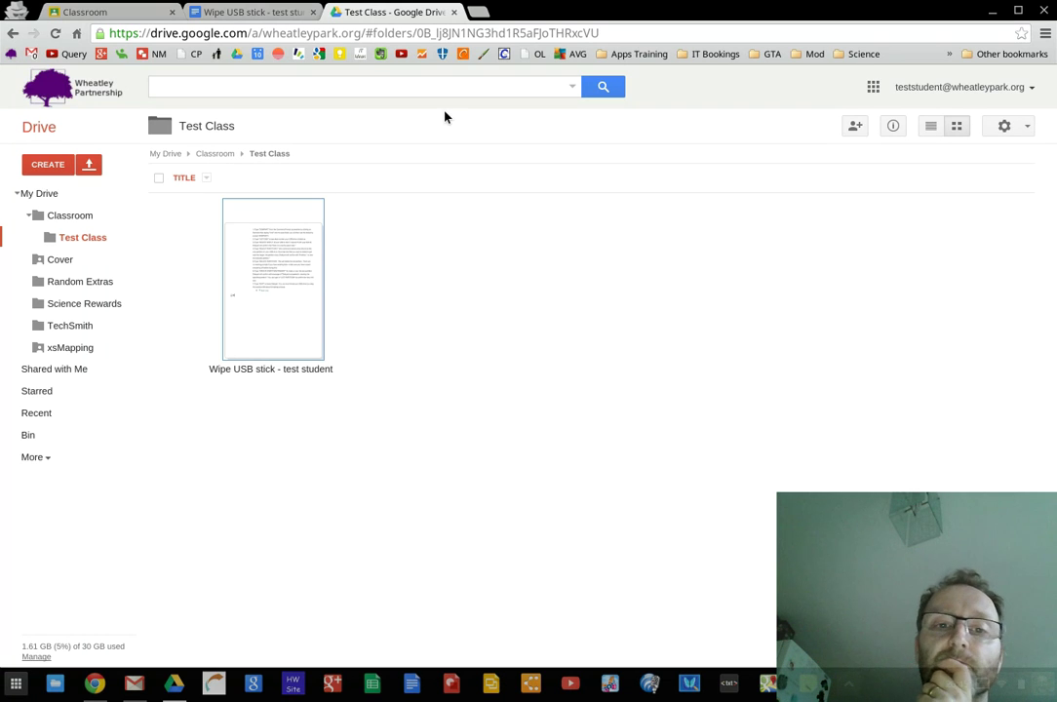
pyautogui.click(455, 13)
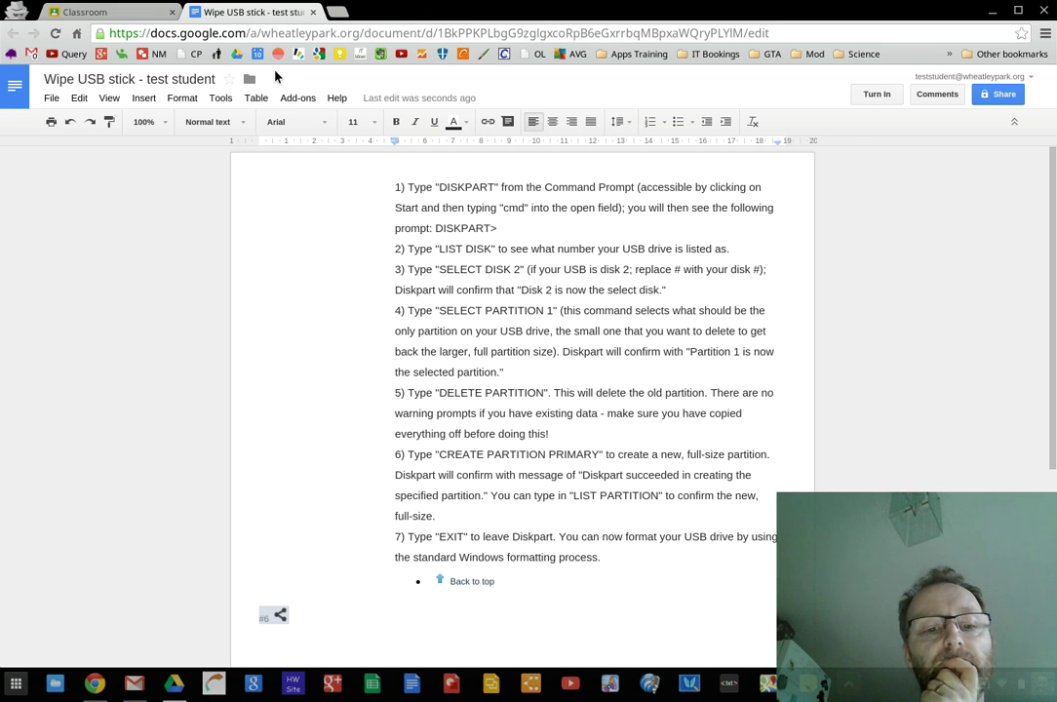
pyautogui.click(313, 13)
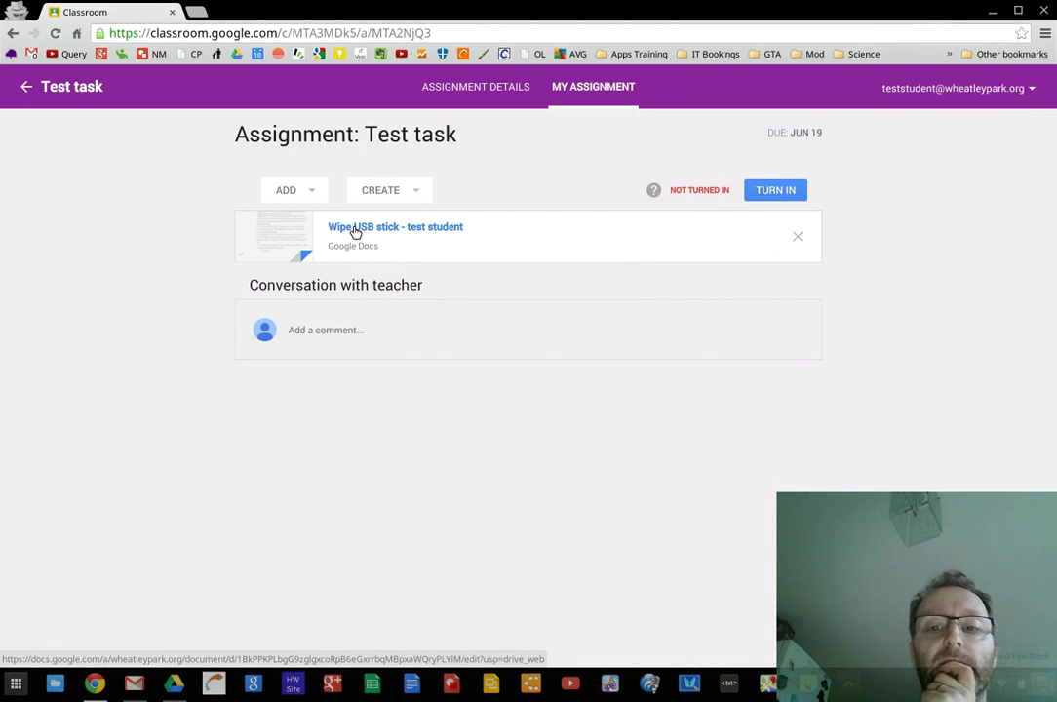
# Post a greeting addressed to the teacher by name as a comment, then minimize the student window
pyautogui.click(320, 329)
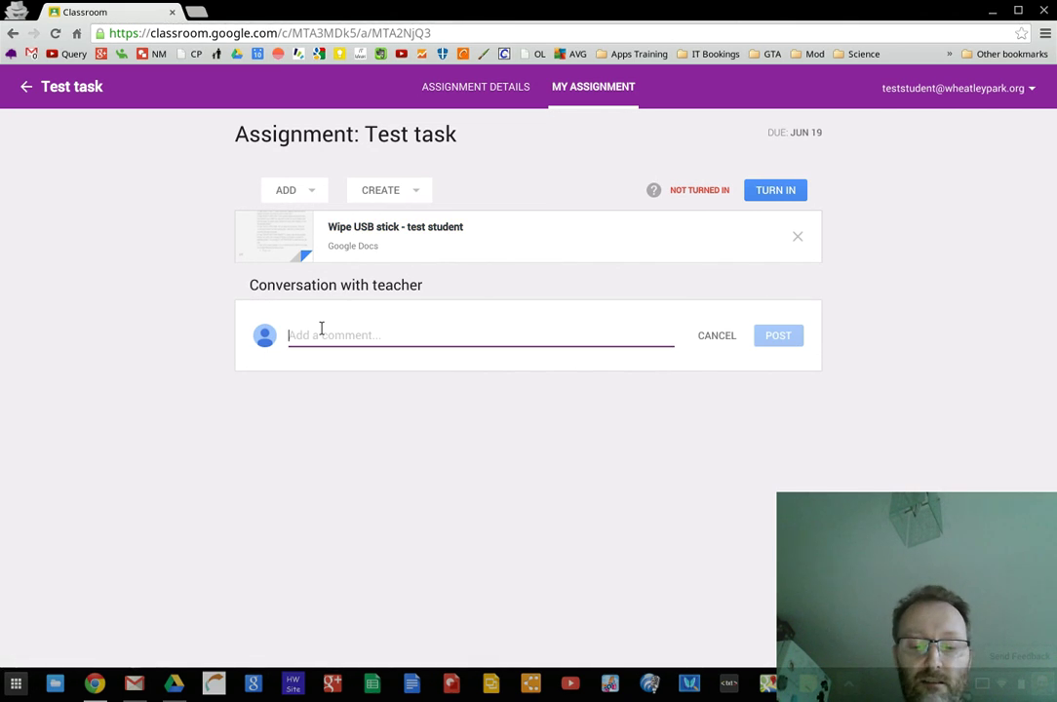
pyautogui.write('Hello ')
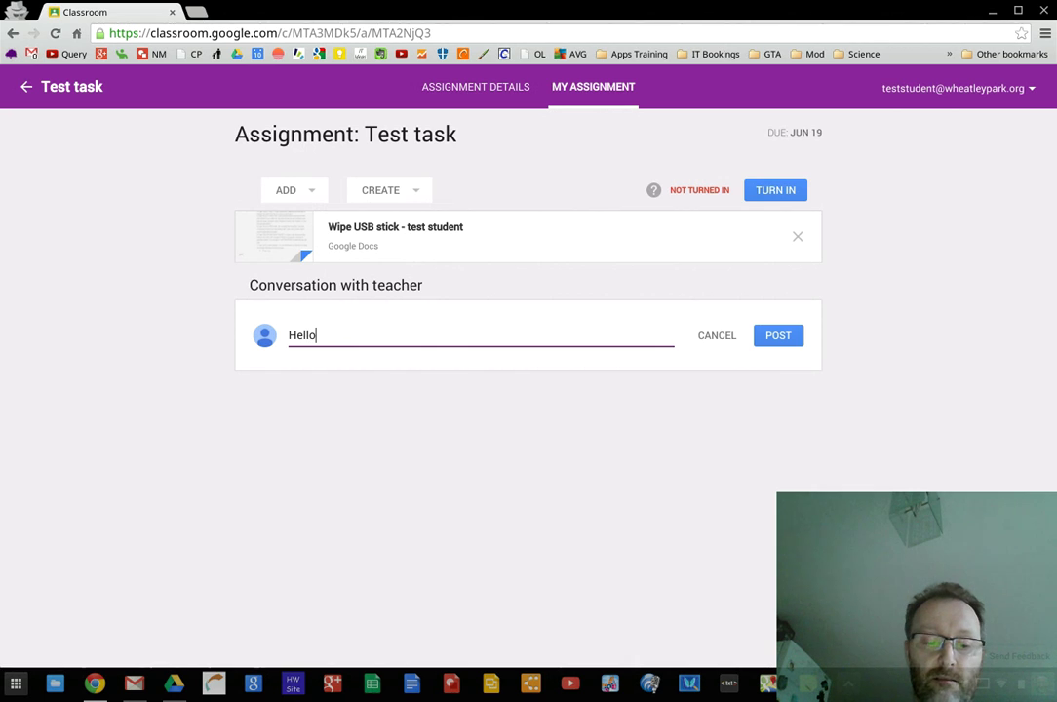
pyautogui.write('Mr Nixon')
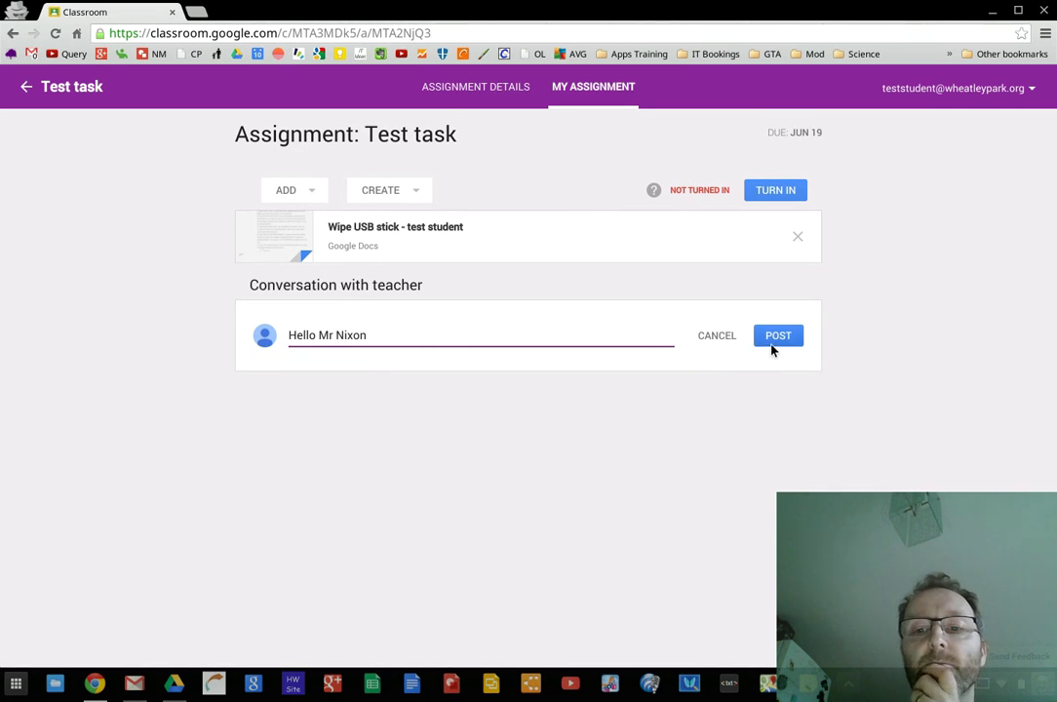
pyautogui.click(777, 343)
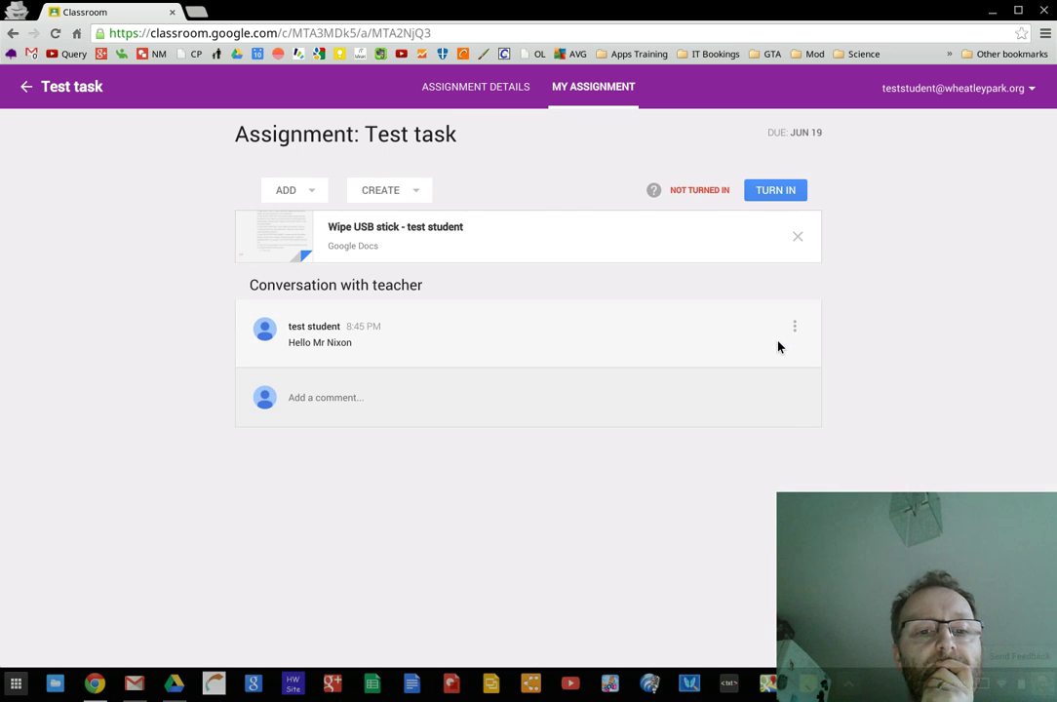
pyautogui.click(991, 10)
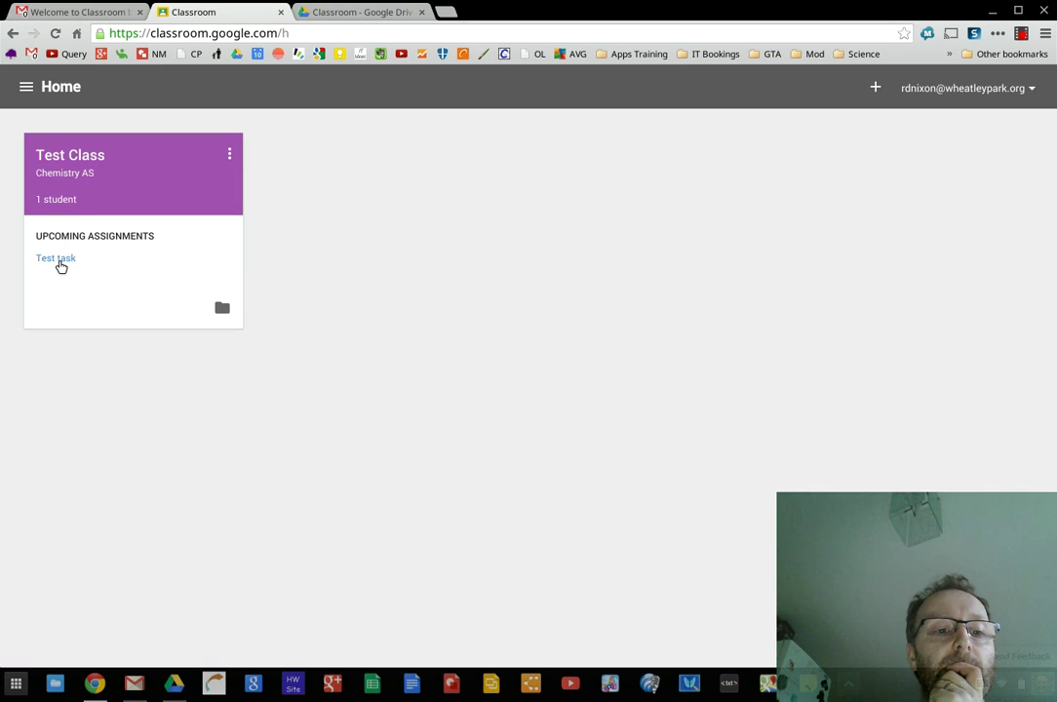
# As teacher, open Test task and dismiss its tip, then switch to the student's Classroom window
pyautogui.click(60, 261)
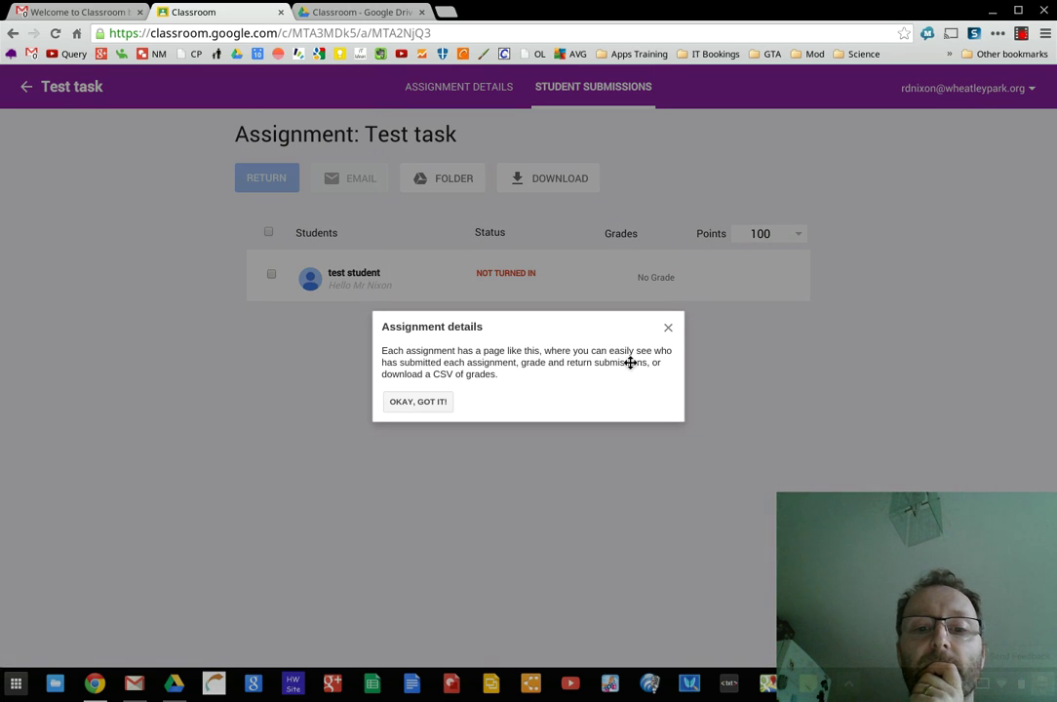
pyautogui.click(434, 403)
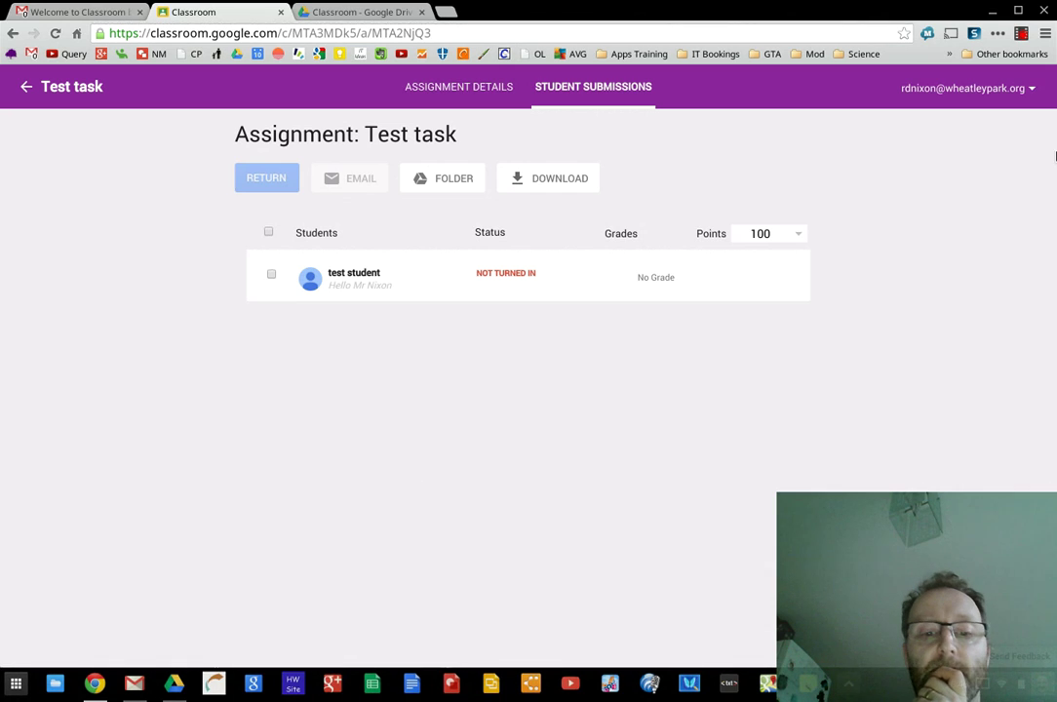
pyautogui.click(94, 684)
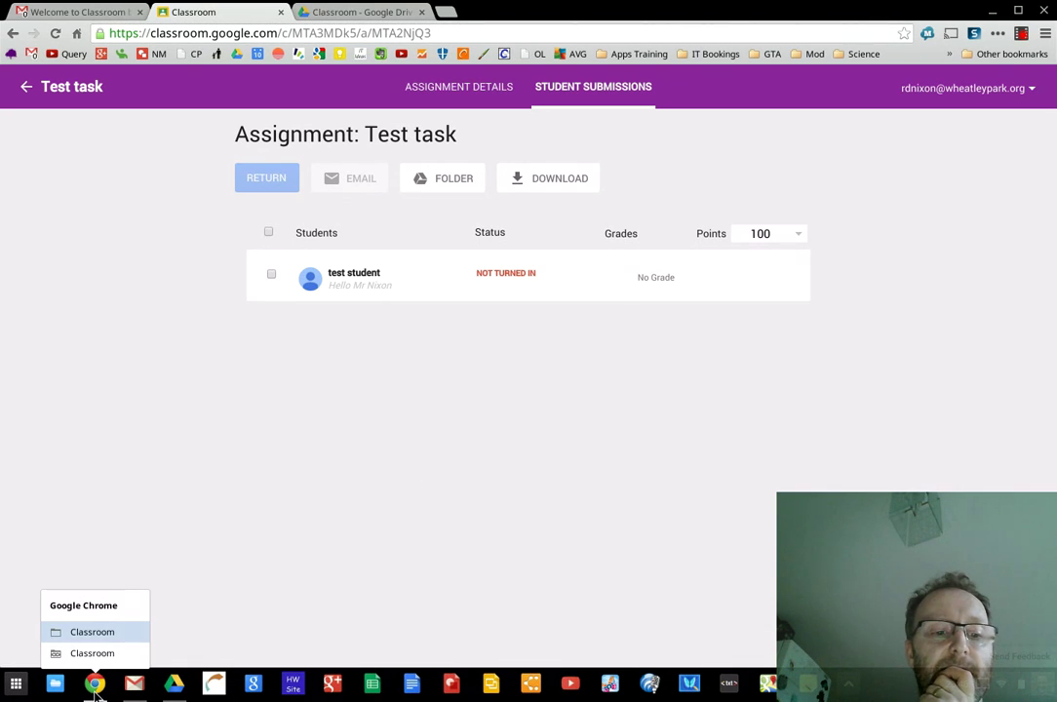
pyautogui.click(92, 654)
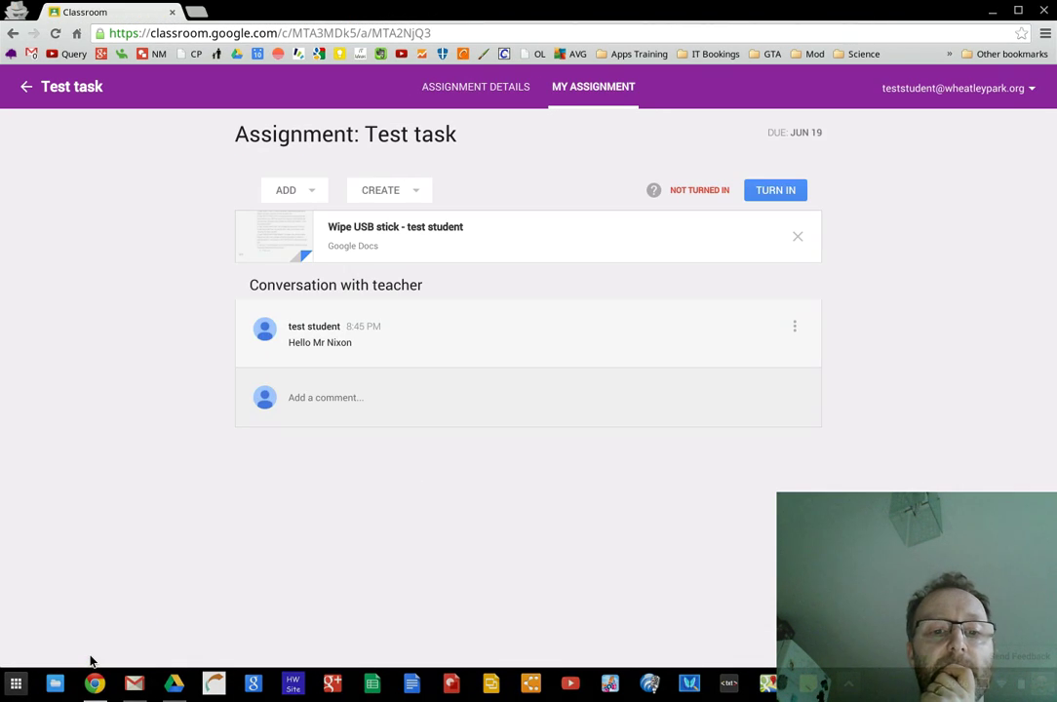
# Create a new presentation from CREATE and open the attached 'Test task - test student' Slides file
pyautogui.click(417, 193)
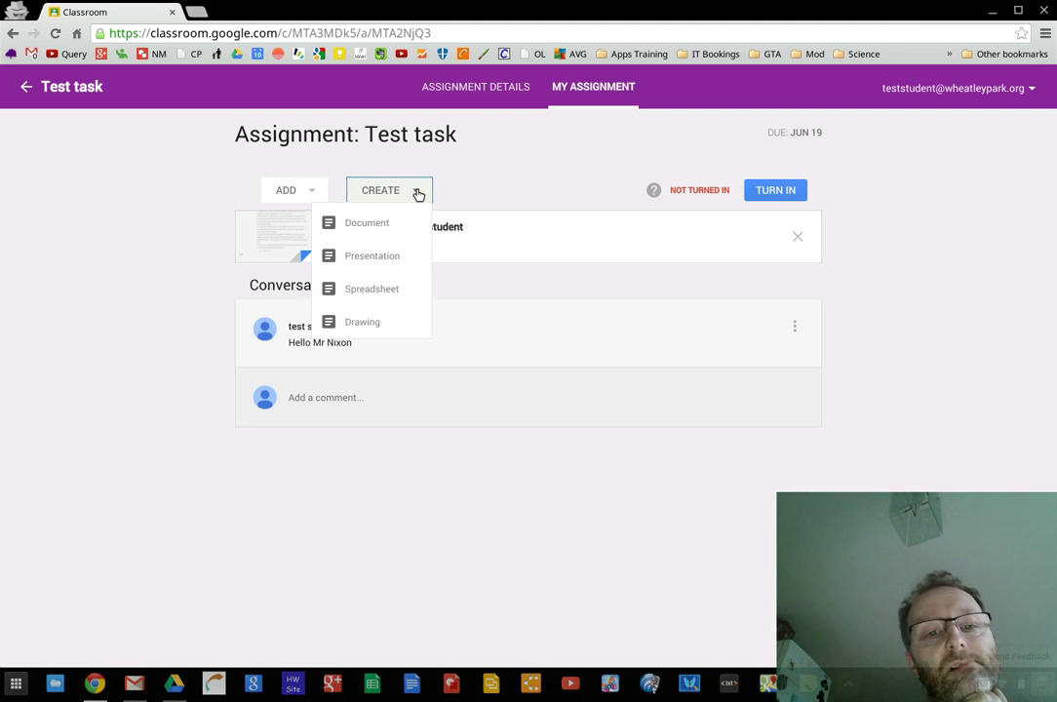
pyautogui.click(381, 255)
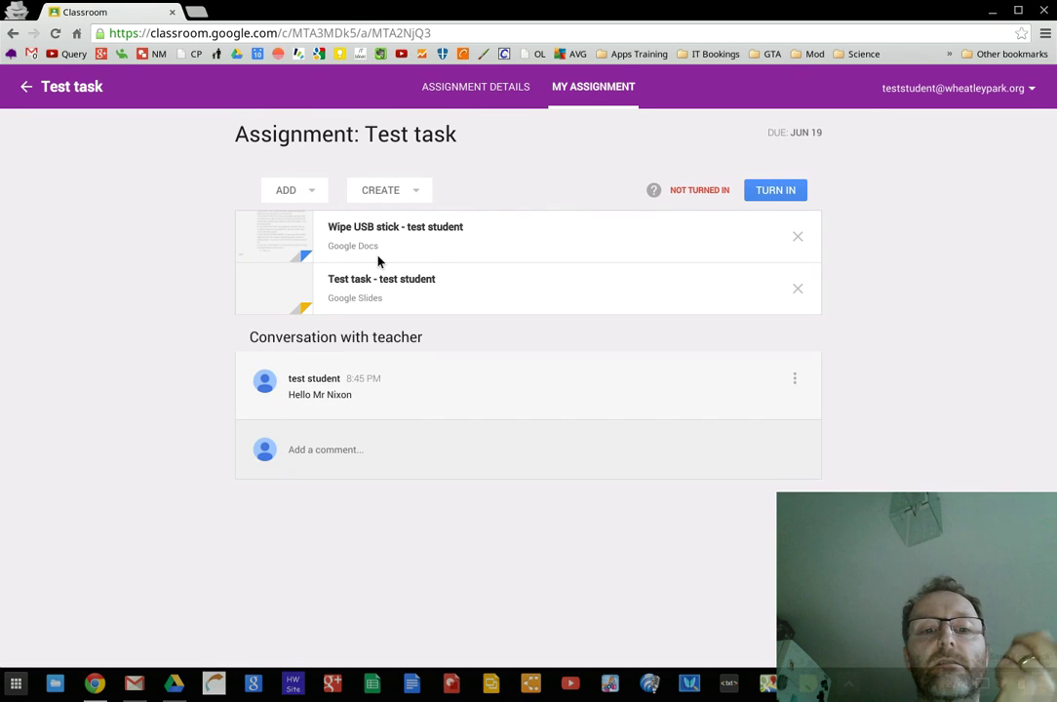
pyautogui.click(361, 304)
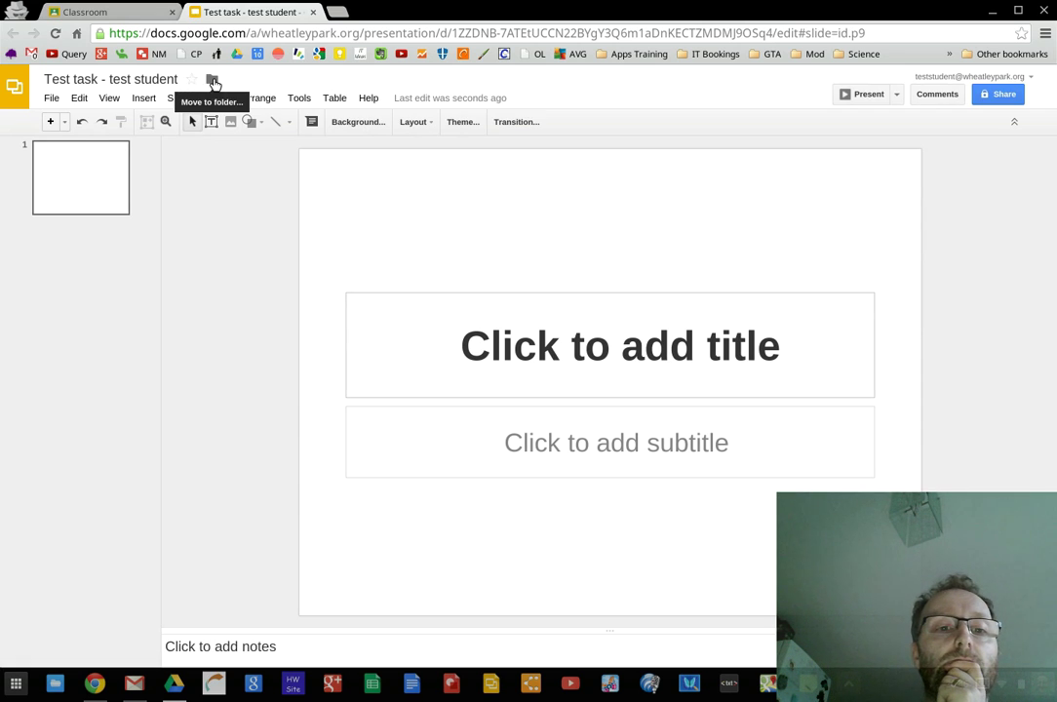
# Title the slide "How to wipe a USB stick!" and close the presentation to return to Classroom
pyautogui.click(212, 79)
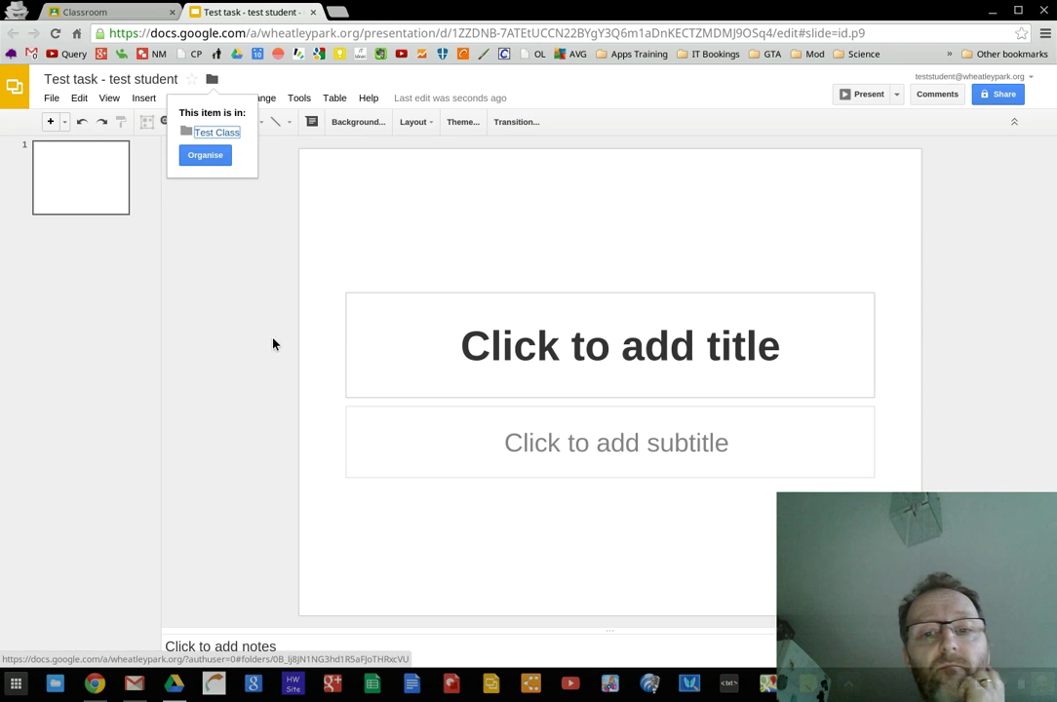
pyautogui.click(589, 351)
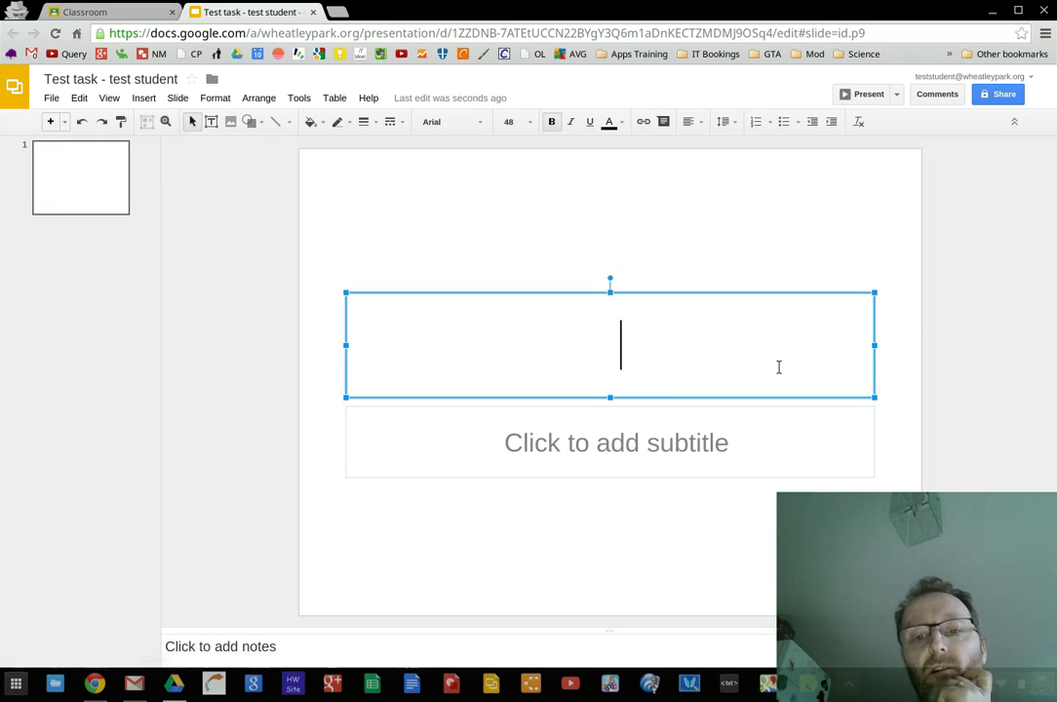
pyautogui.write('How ')
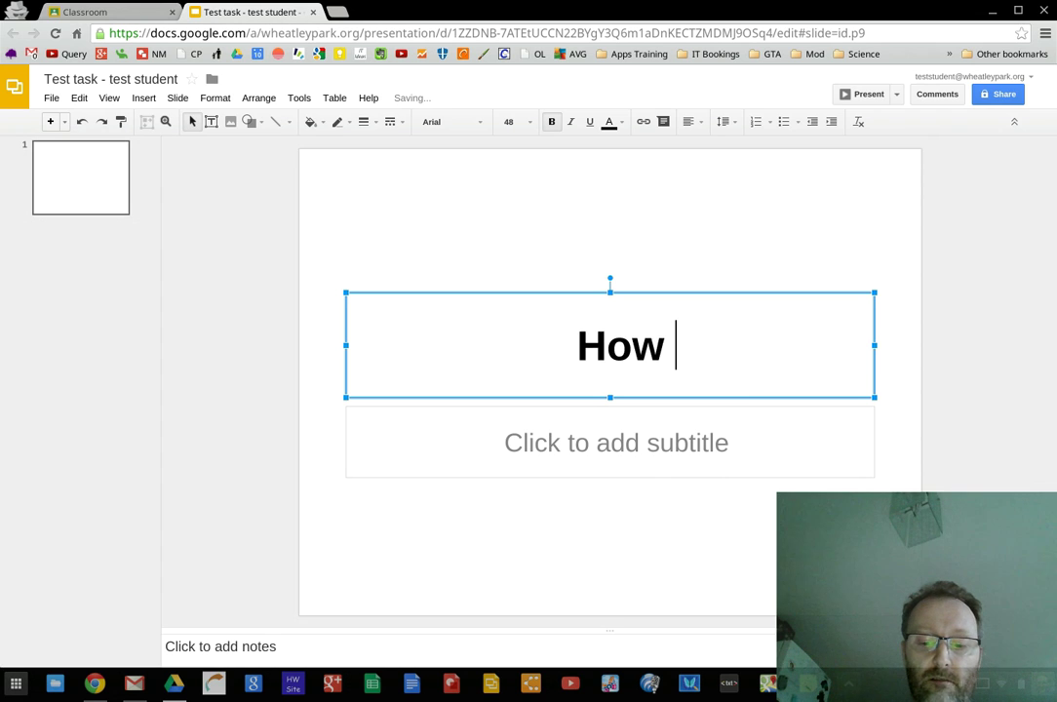
pyautogui.write('to wipe a ')
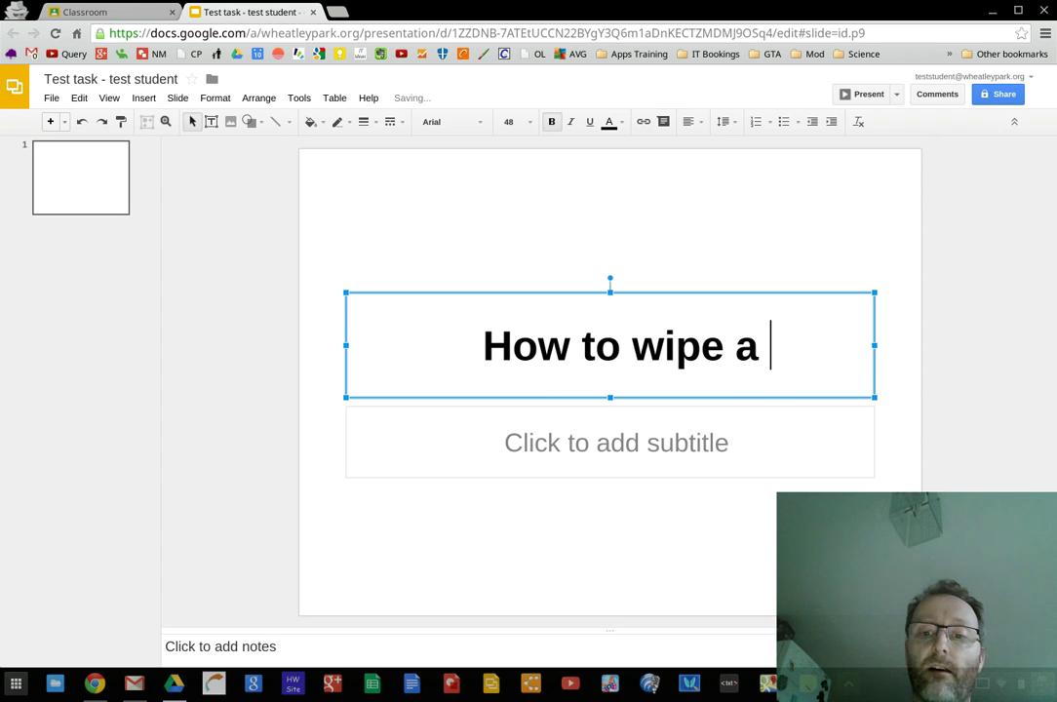
pyautogui.write('U')
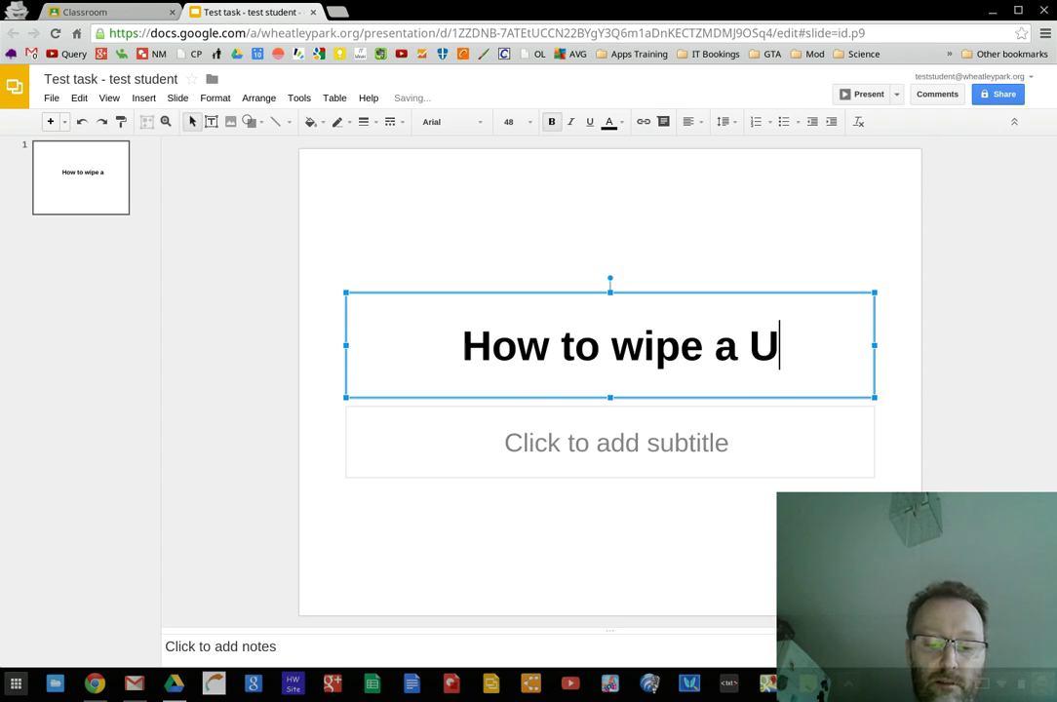
pyautogui.write('SB sti')
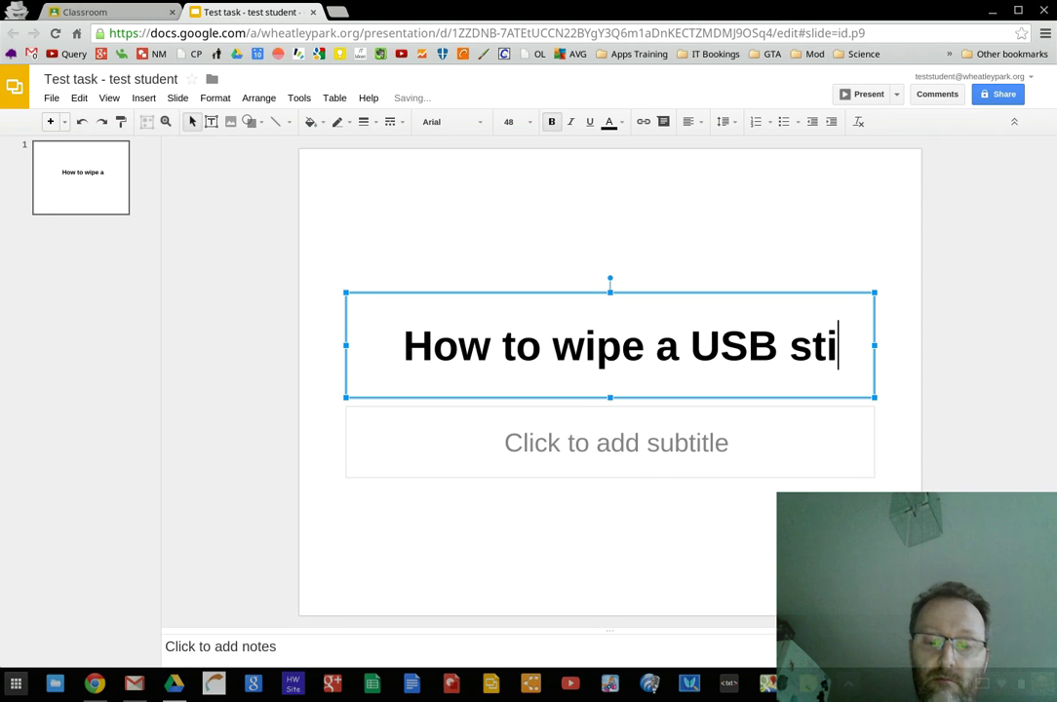
pyautogui.write('ck!')
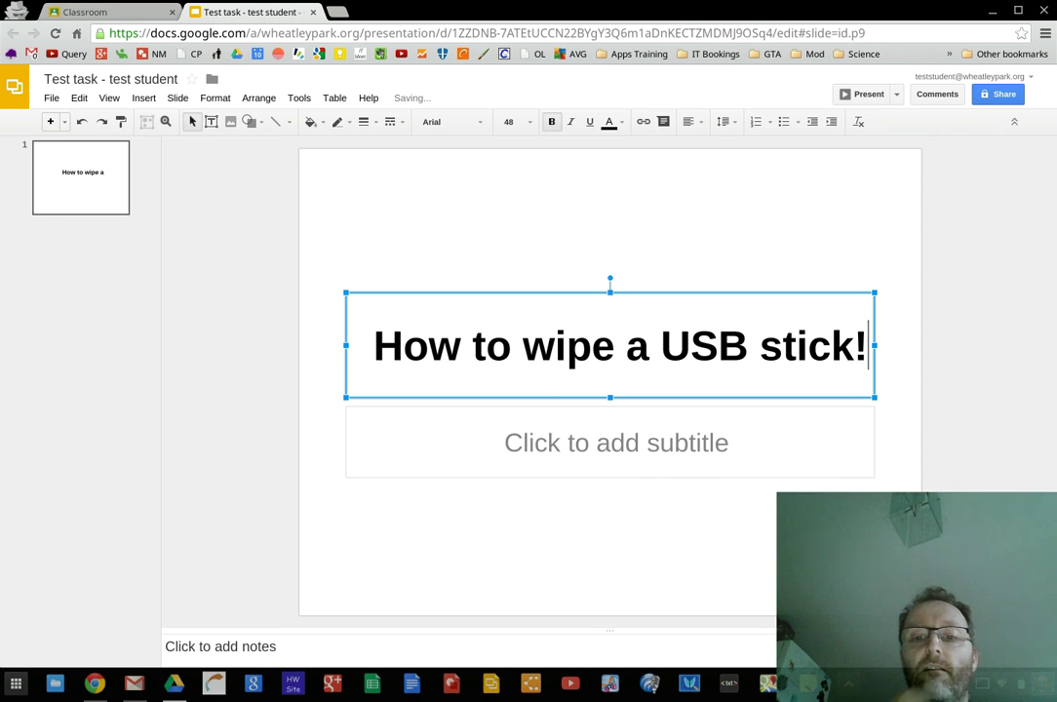
pyautogui.click(724, 516)
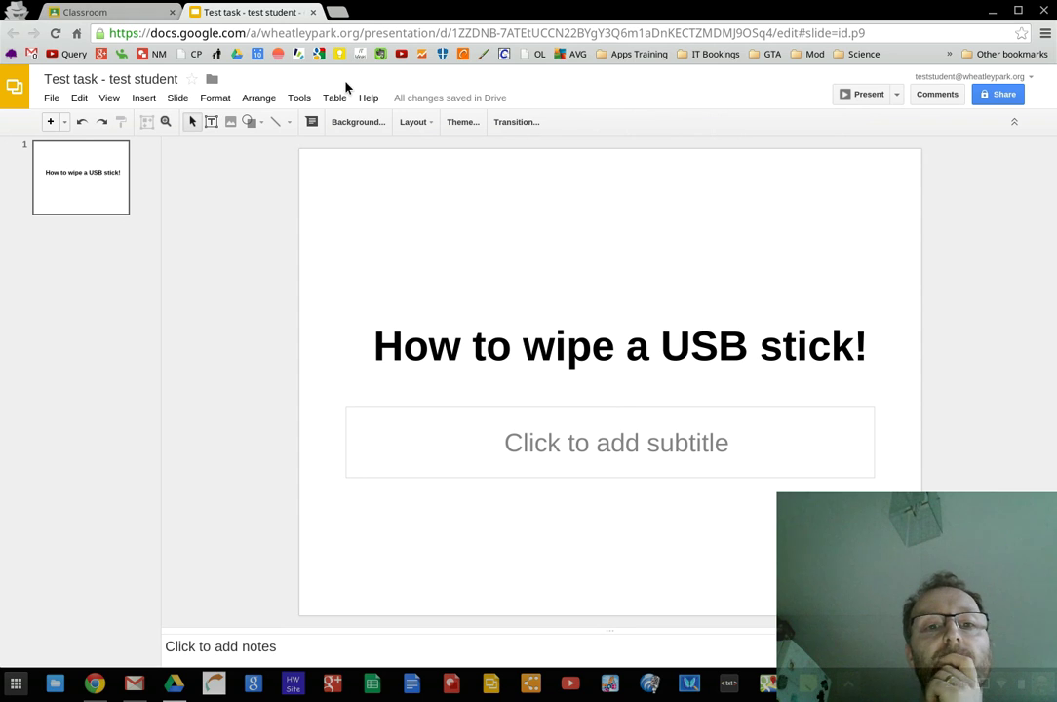
pyautogui.click(312, 13)
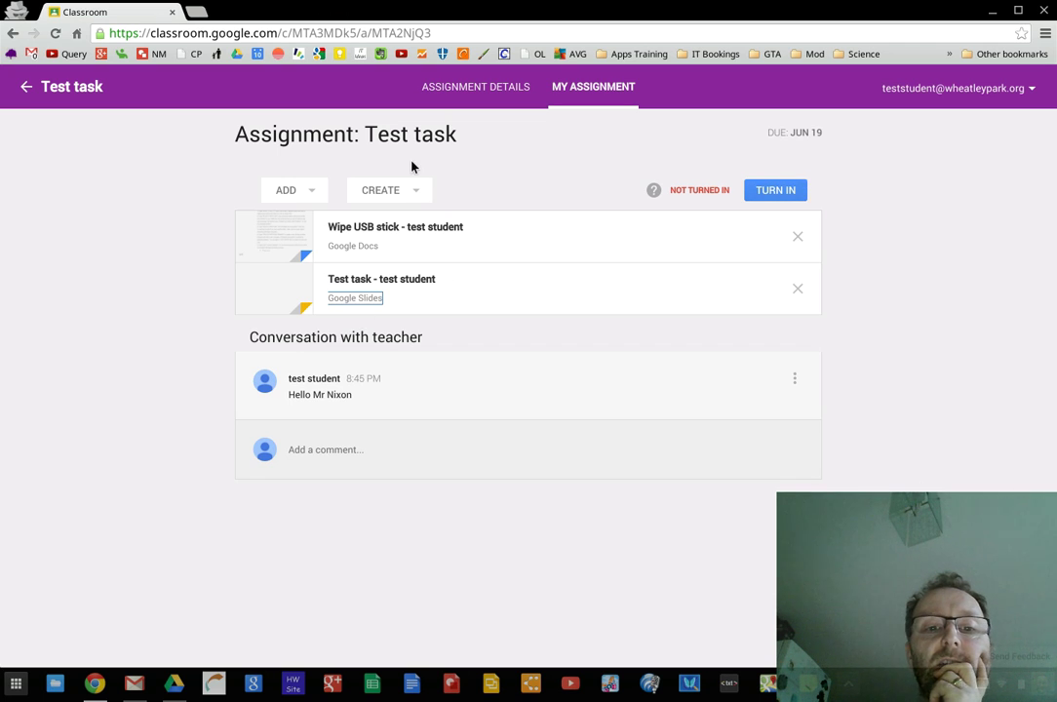
pyautogui.click(417, 195)
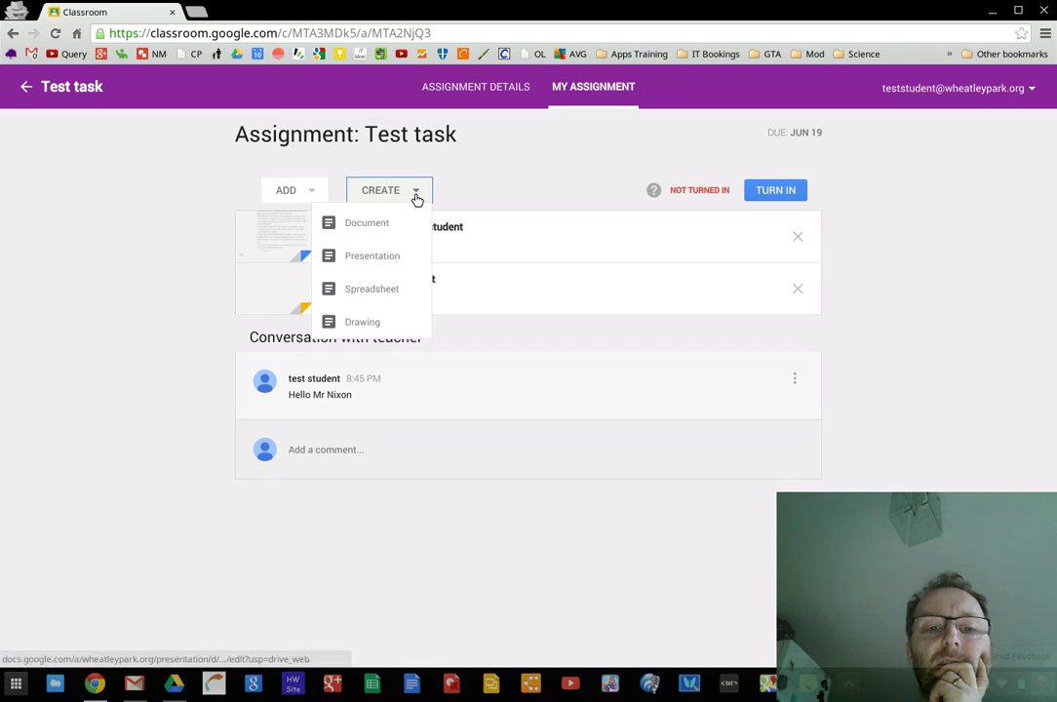
pyautogui.click(545, 188)
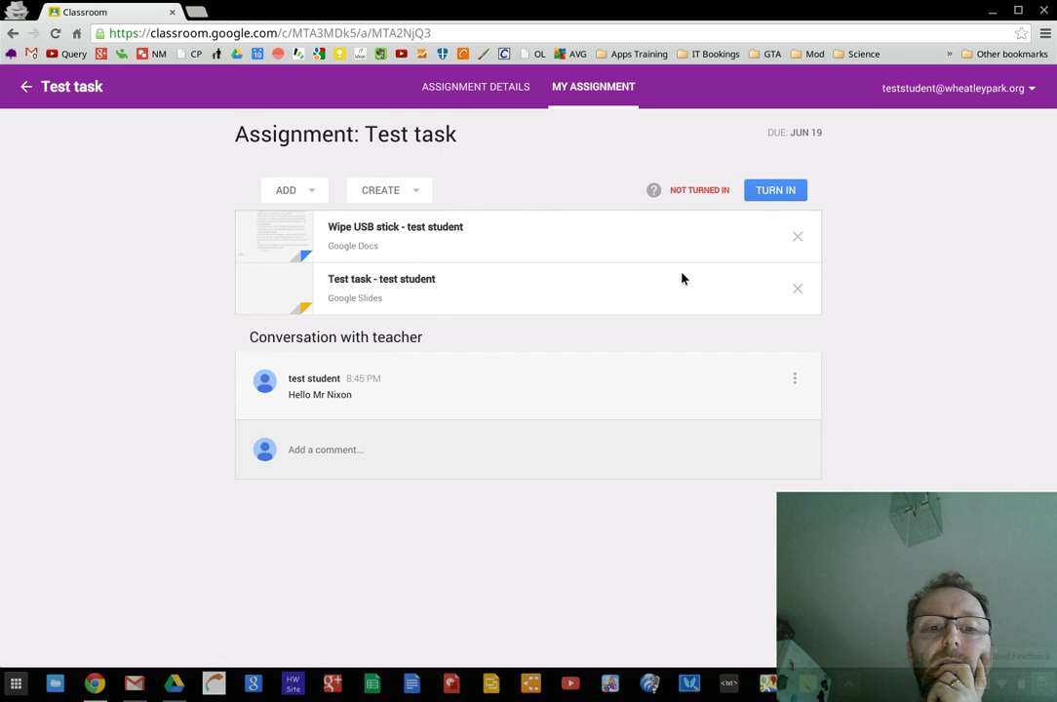
pyautogui.click(309, 198)
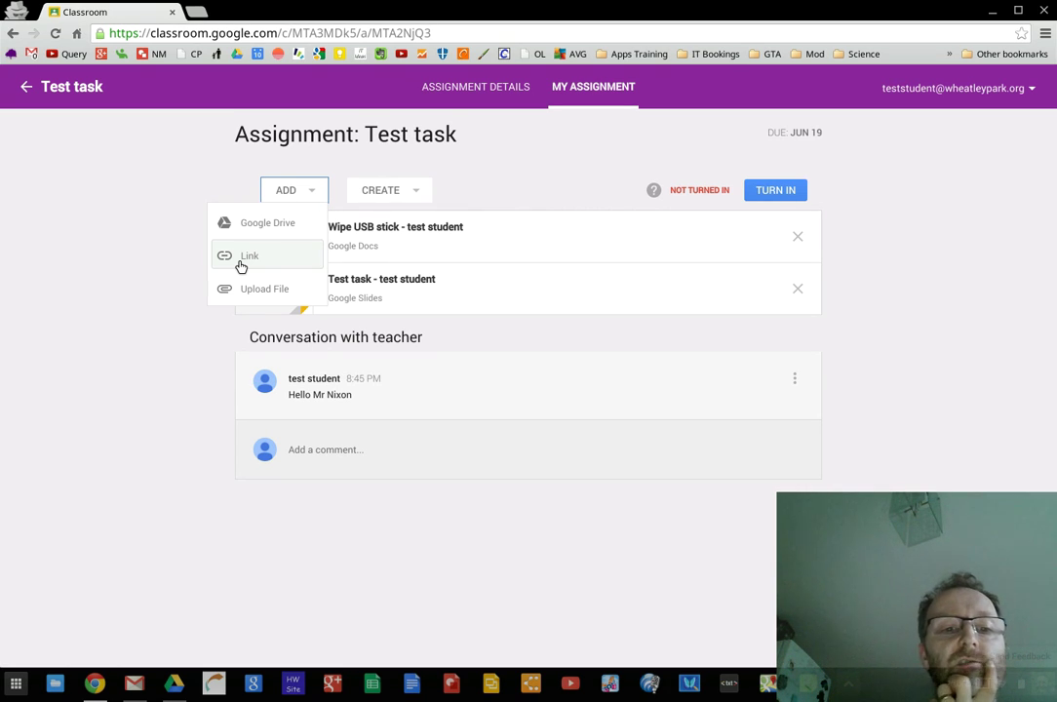
pyautogui.click(115, 284)
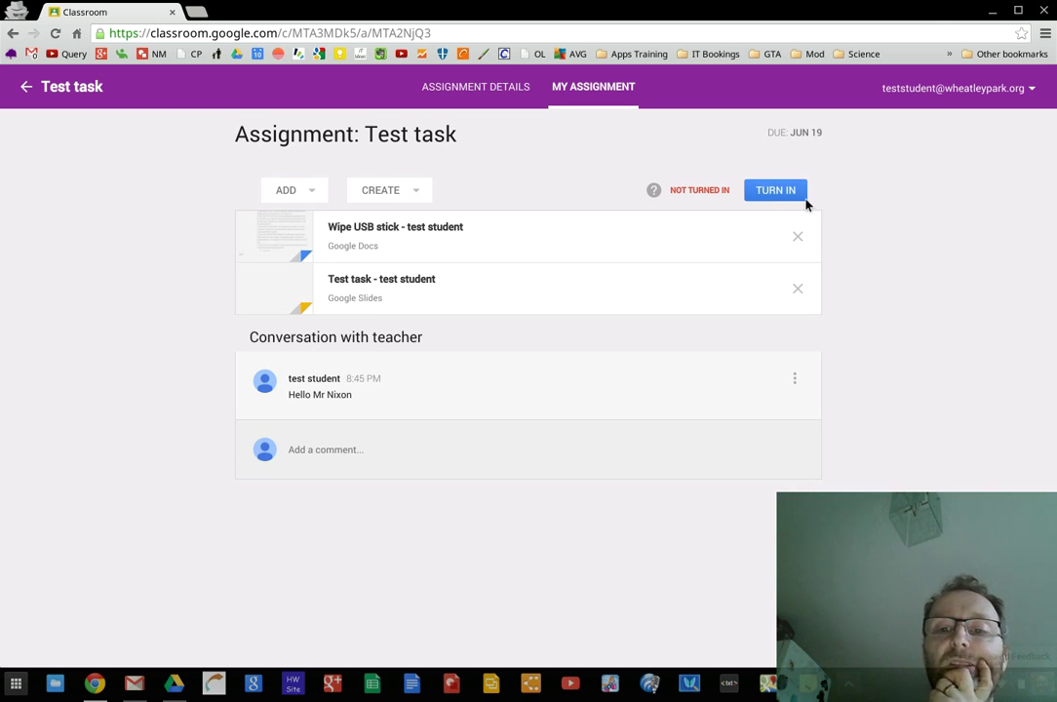
# Turn in Test task with the private note "I really like wiping USB sticks!"
pyautogui.click(777, 192)
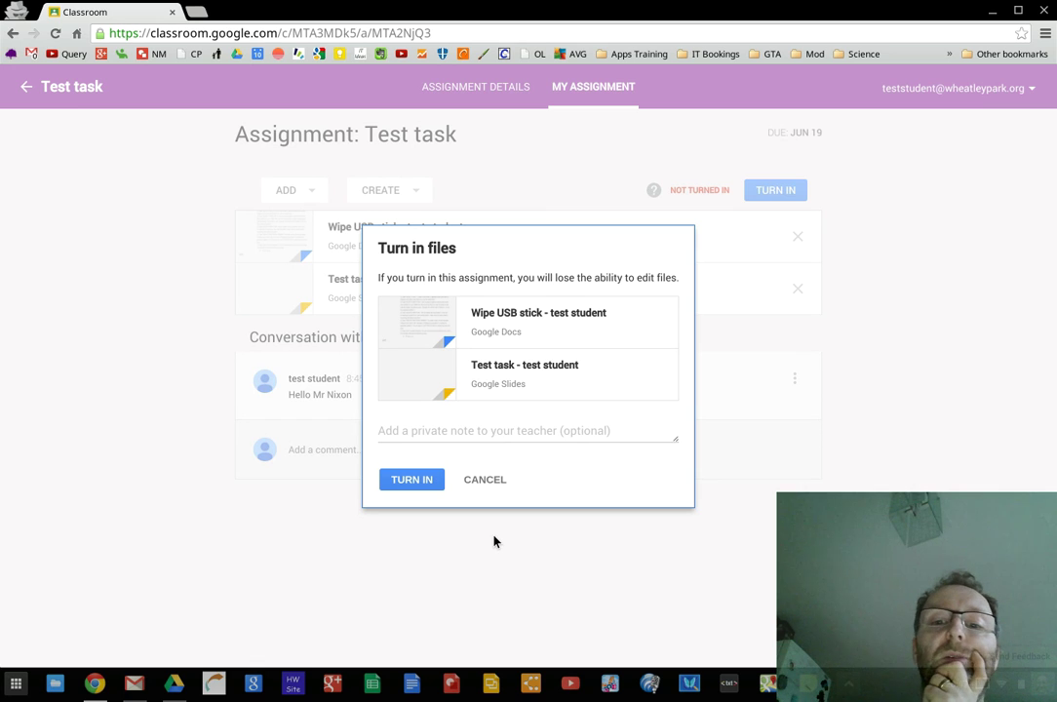
pyautogui.click(443, 437)
pyautogui.write('I reaa')
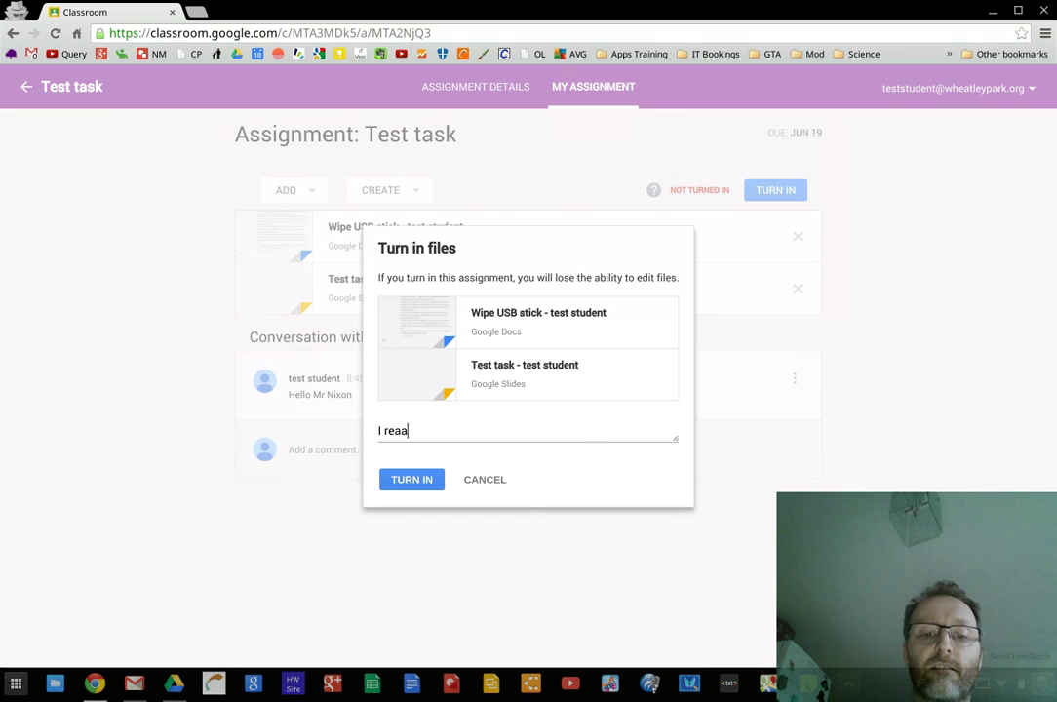
pyautogui.press('BackSpace')
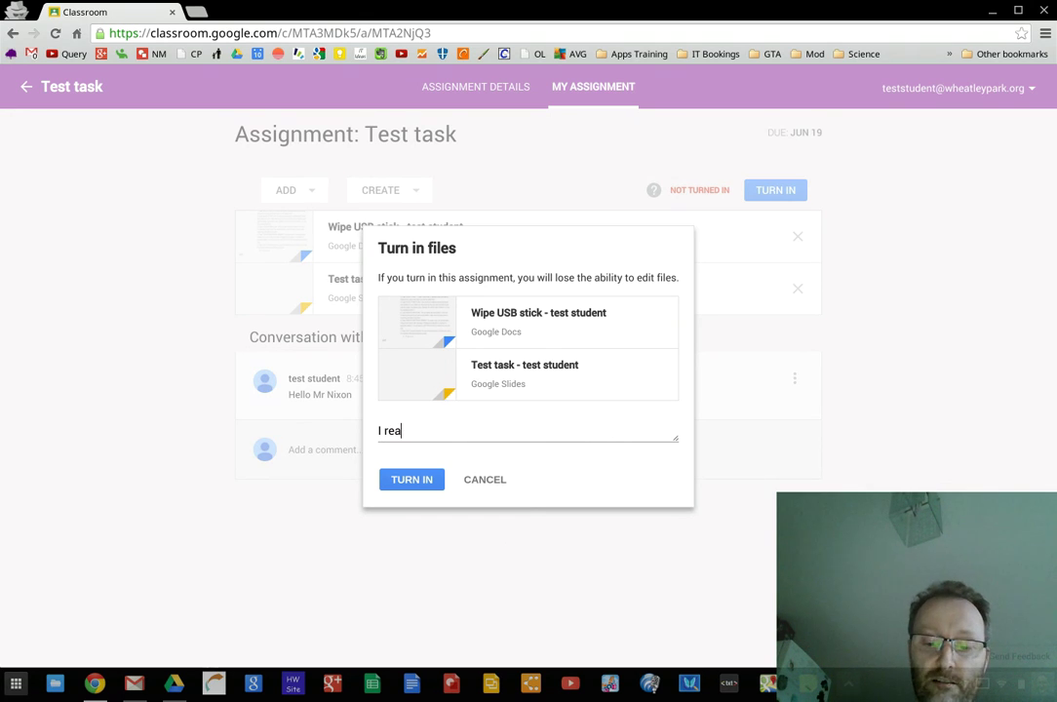
pyautogui.write('lly lik')
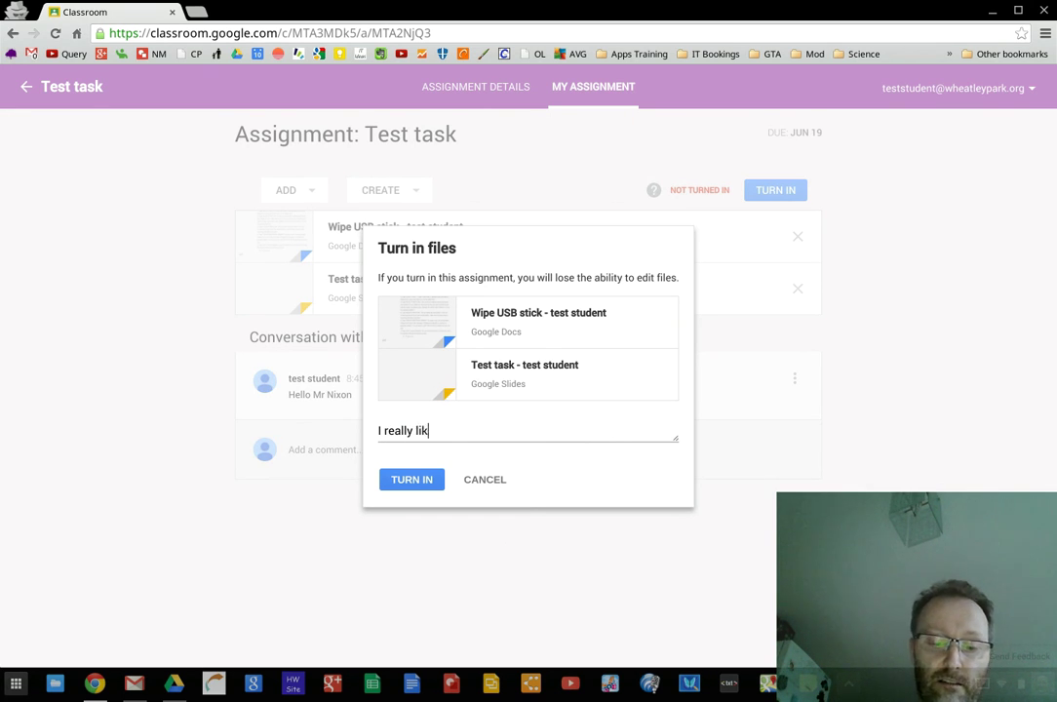
pyautogui.write('e wiping')
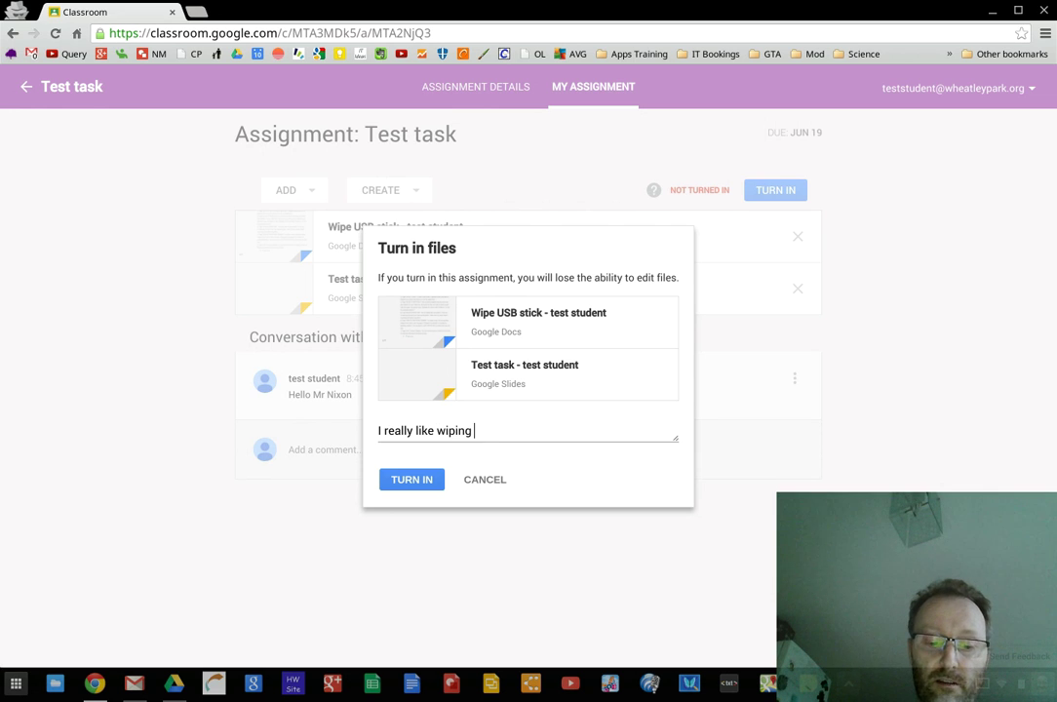
pyautogui.write(' USB sti')
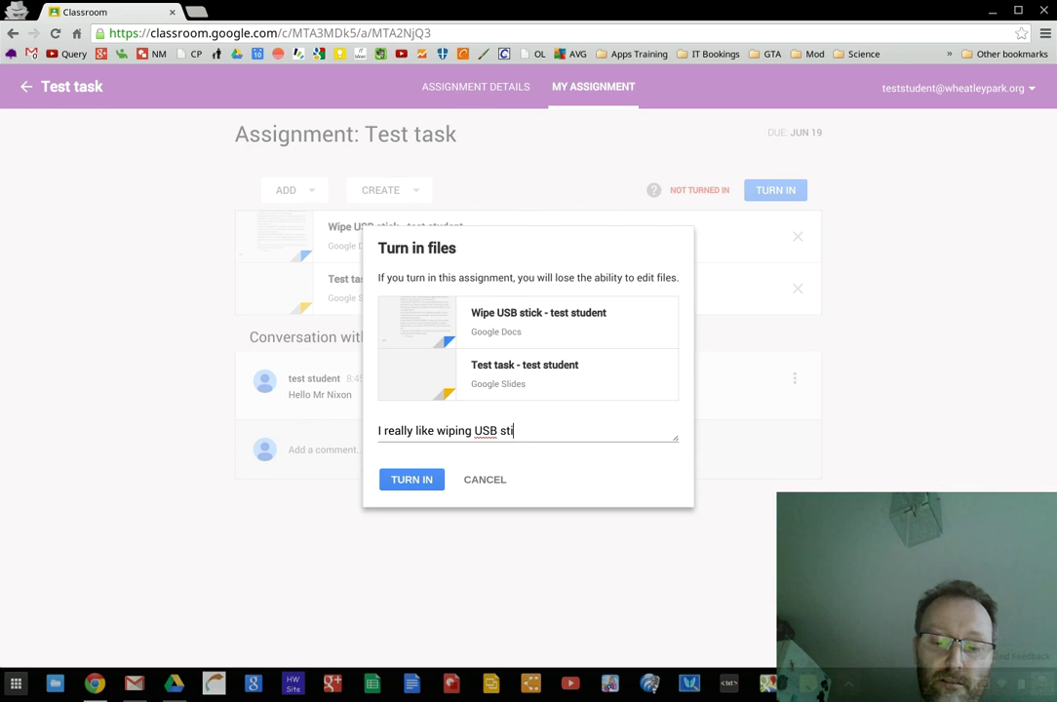
pyautogui.write('cks!')
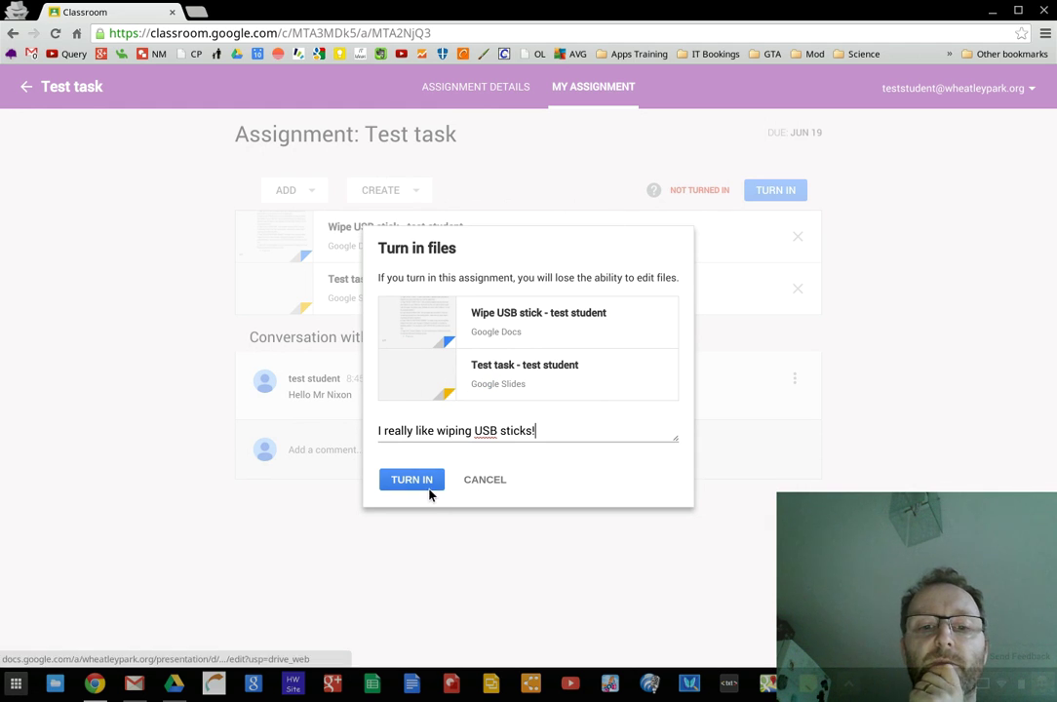
pyautogui.click(411, 481)
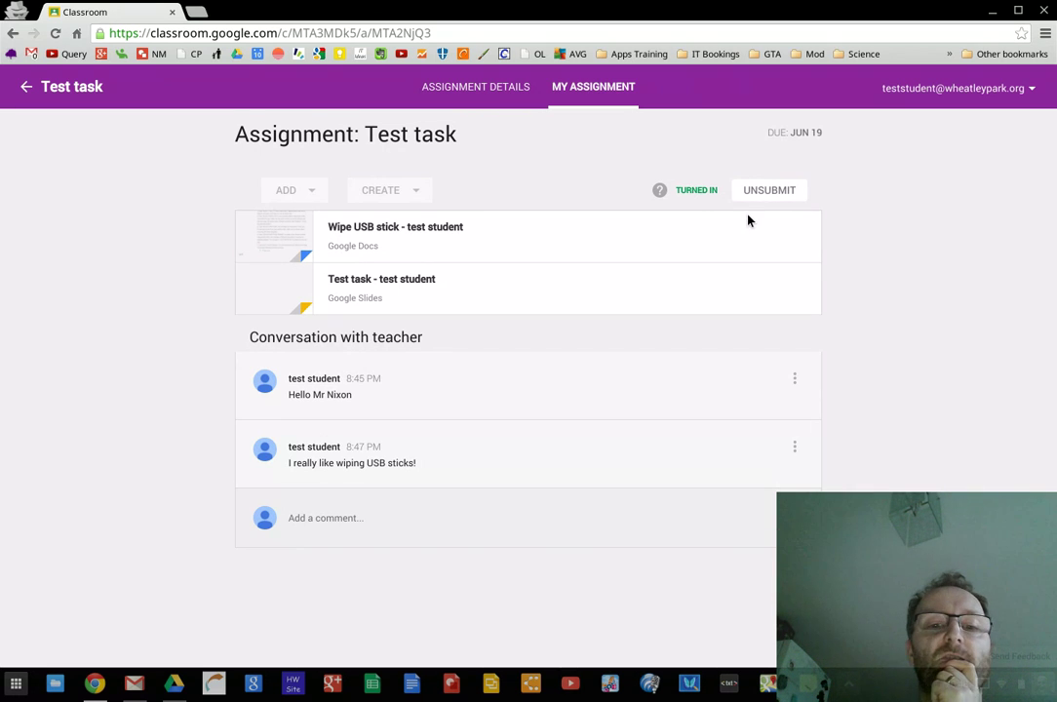
# Bring the teacher's window forward and confirm the Test task stays worth 100 points
pyautogui.click(993, 12)
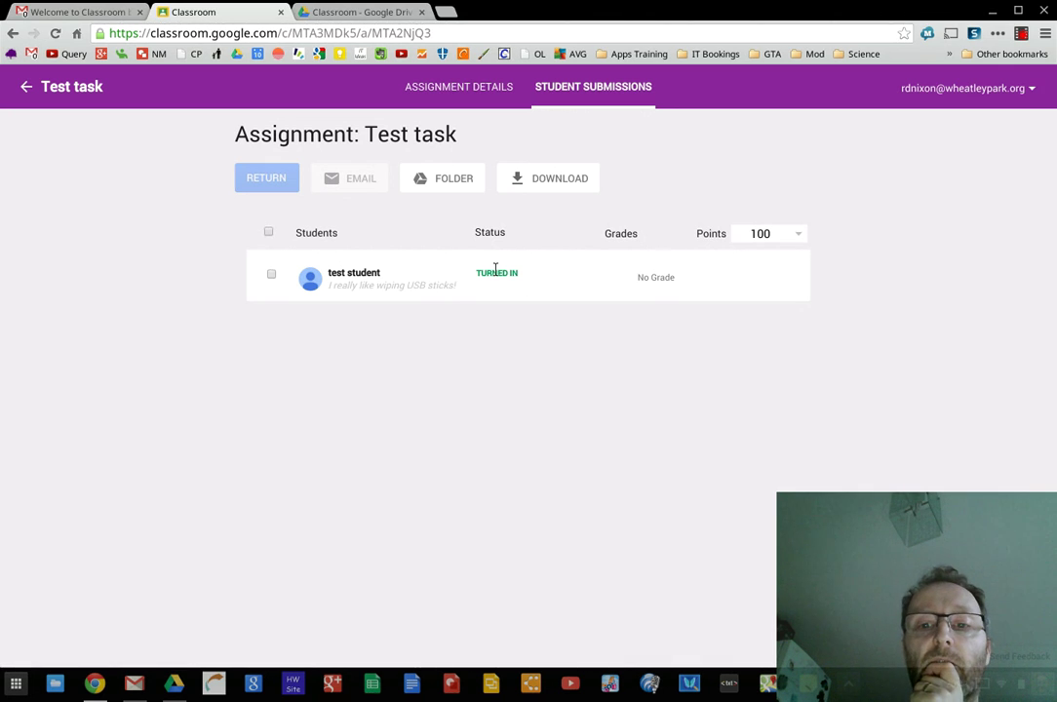
pyautogui.click(759, 235)
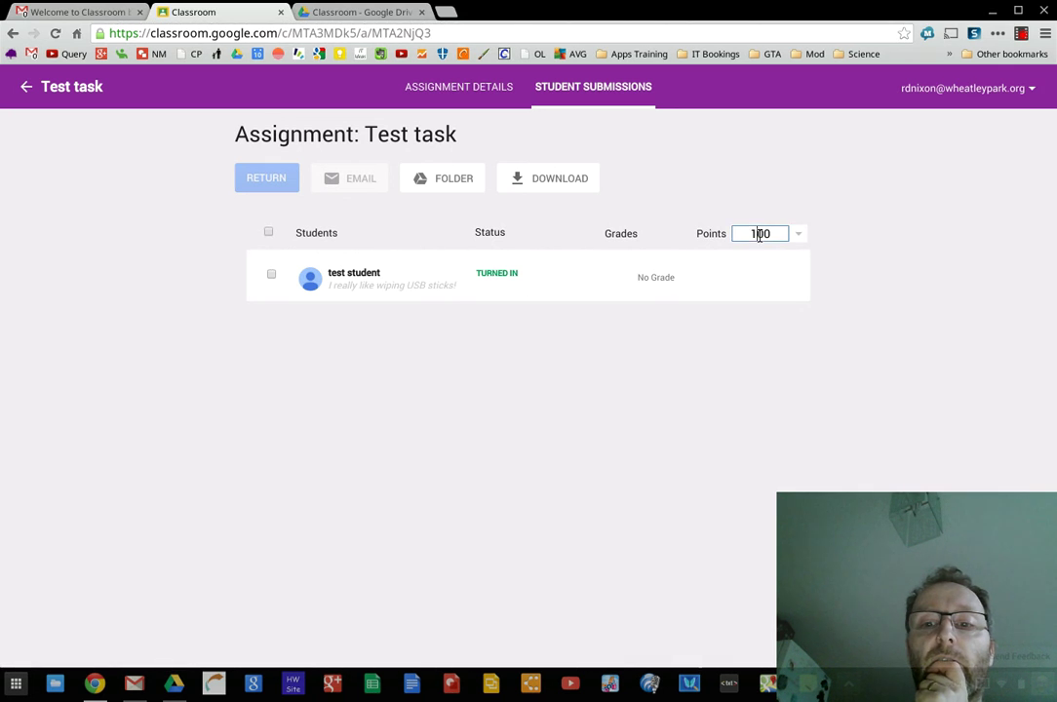
pyautogui.click(797, 238)
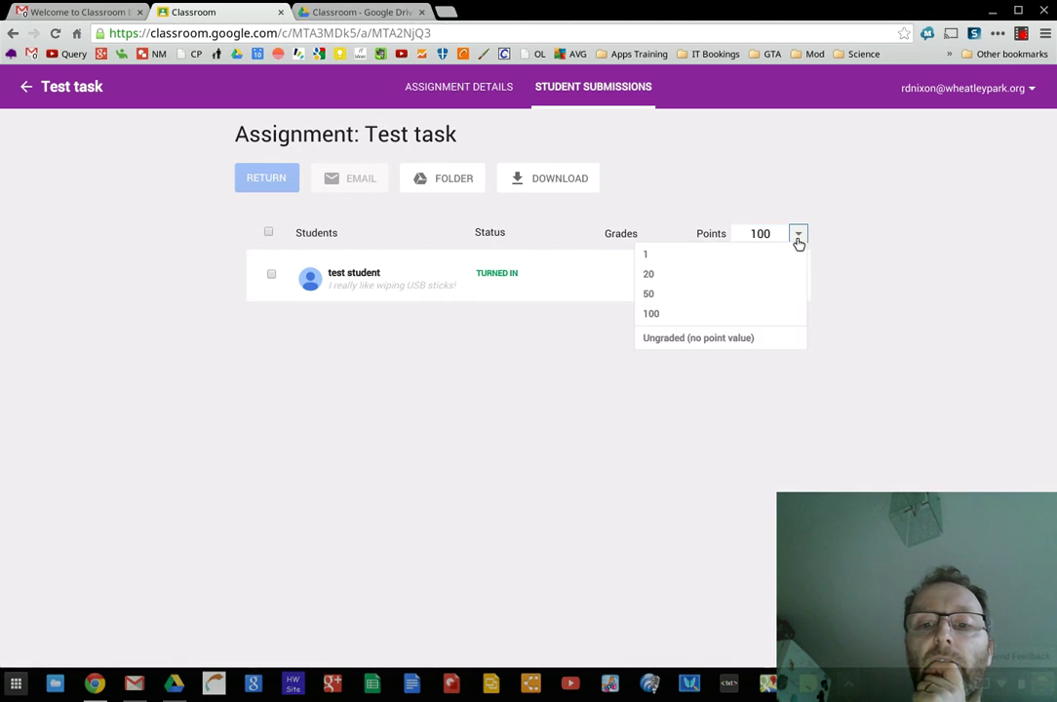
pyautogui.click(798, 238)
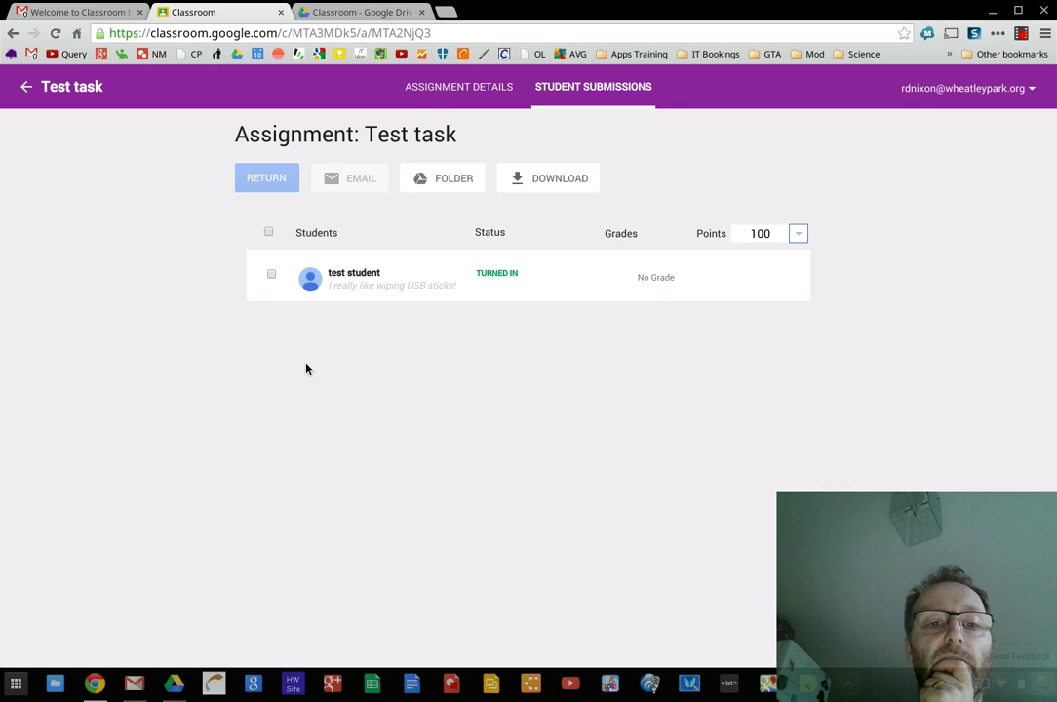
# Expand the test student's submission and open the 'Test task - test student' presentation
pyautogui.click(272, 276)
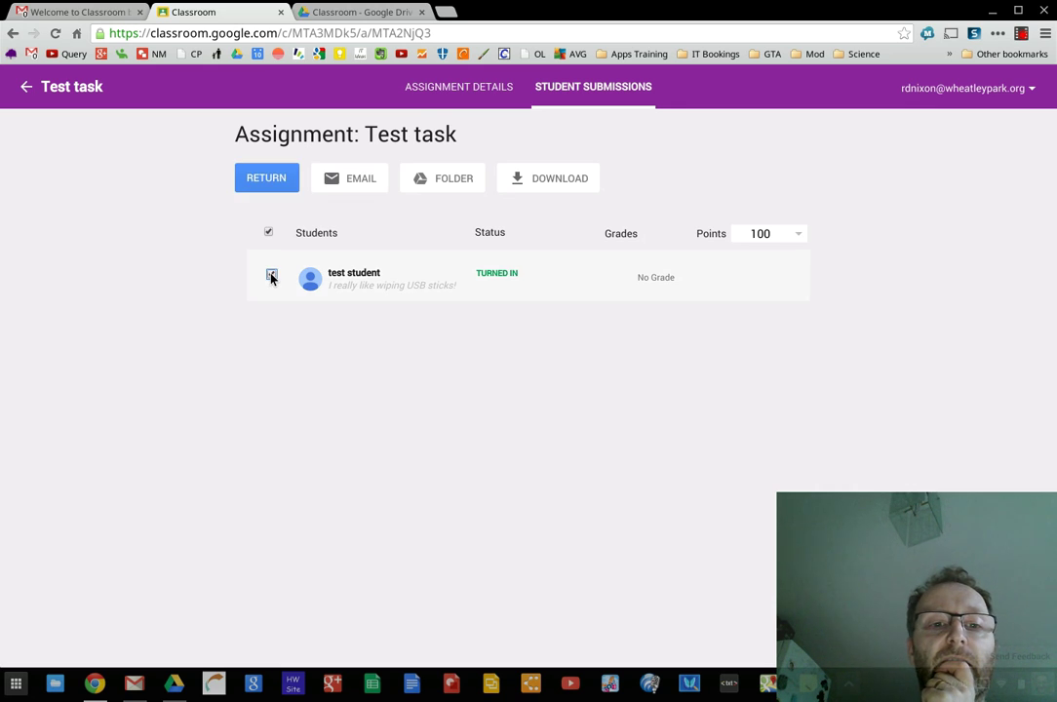
pyautogui.click(365, 276)
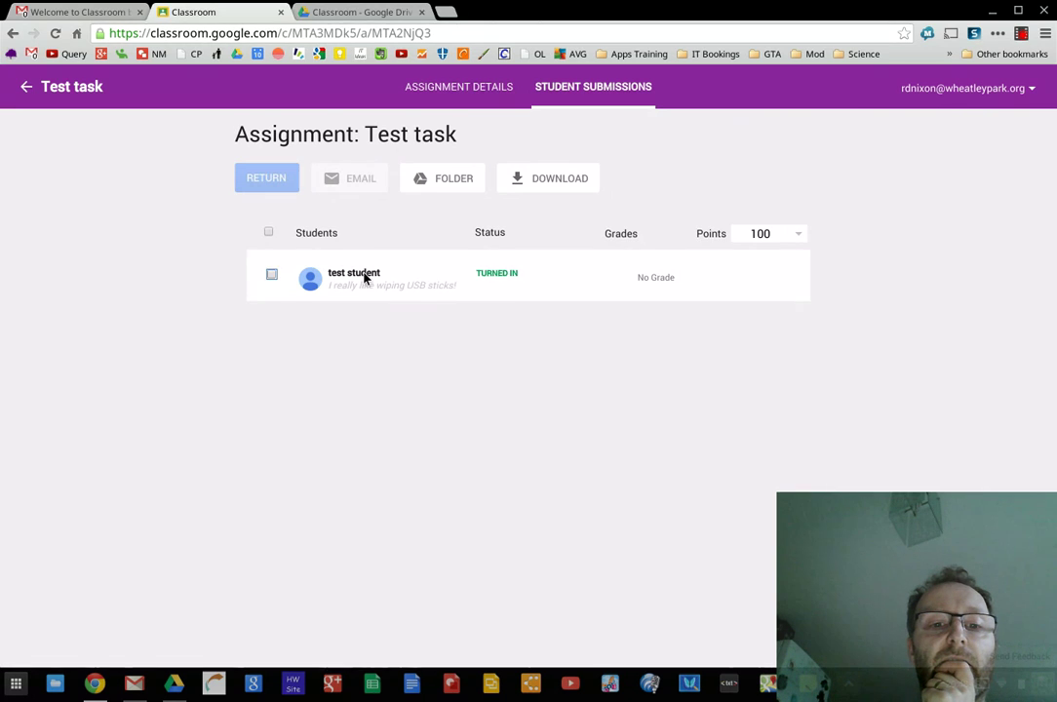
pyautogui.click(269, 276)
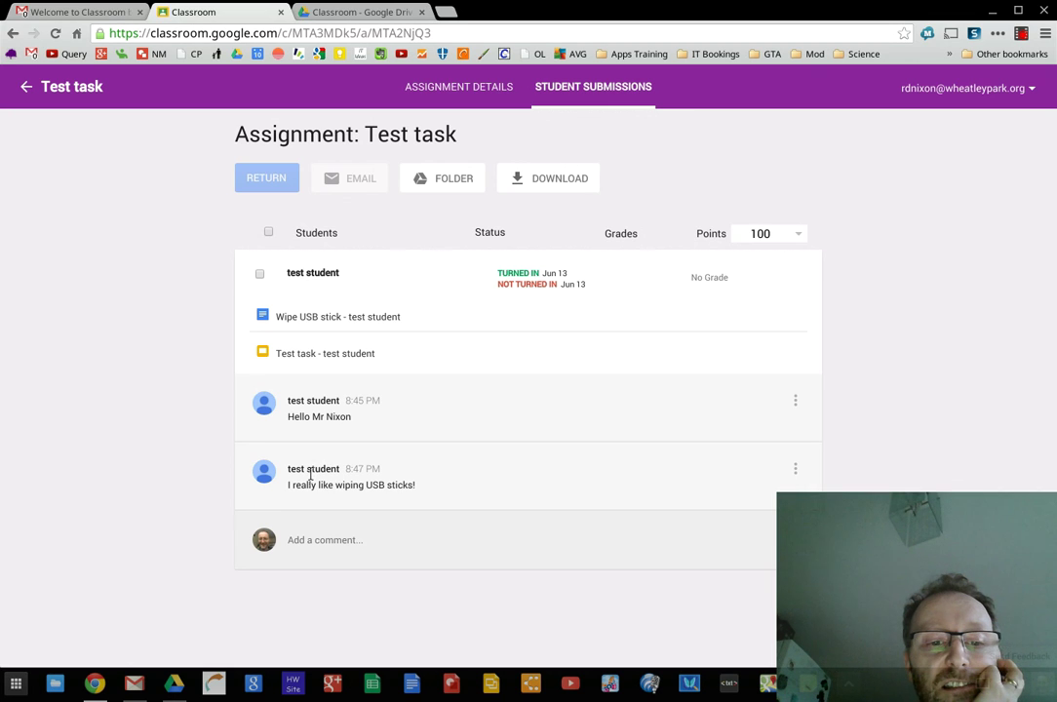
pyautogui.click(304, 356)
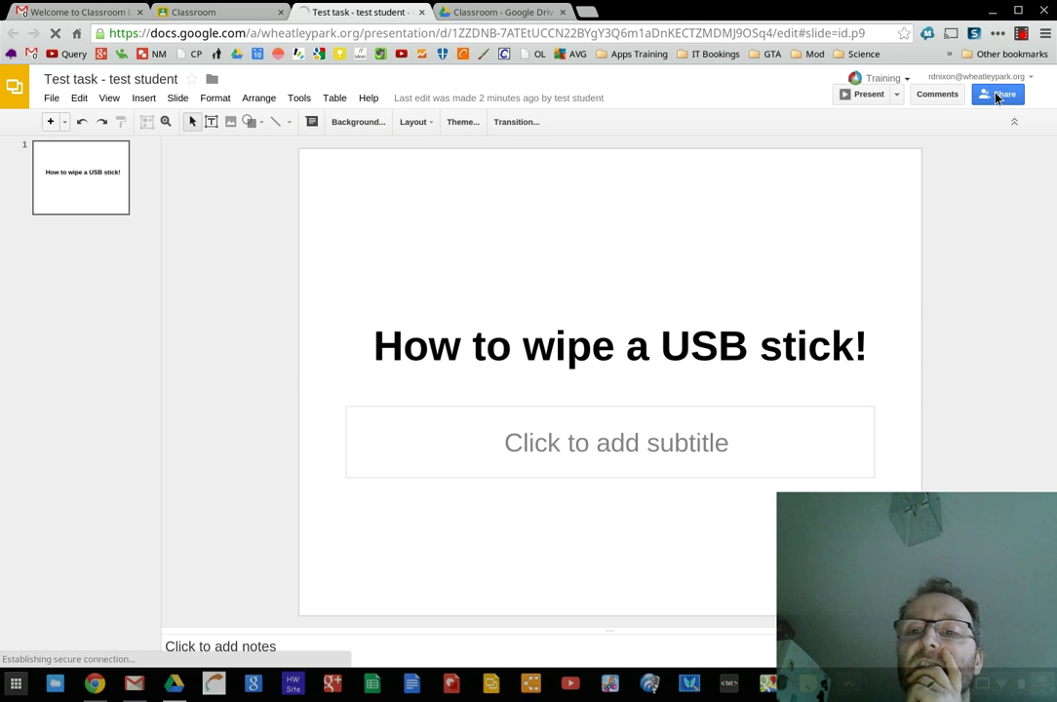
# Check the presentation's sharing settings, then close it to return to the submissions page
pyautogui.click(999, 95)
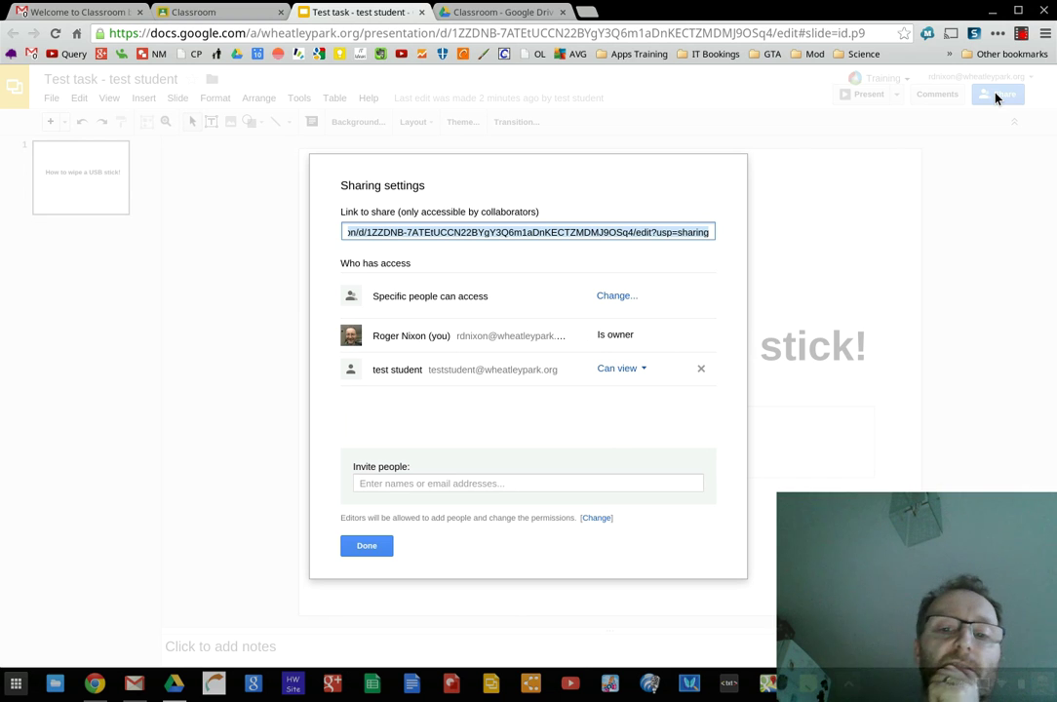
pyautogui.click(371, 548)
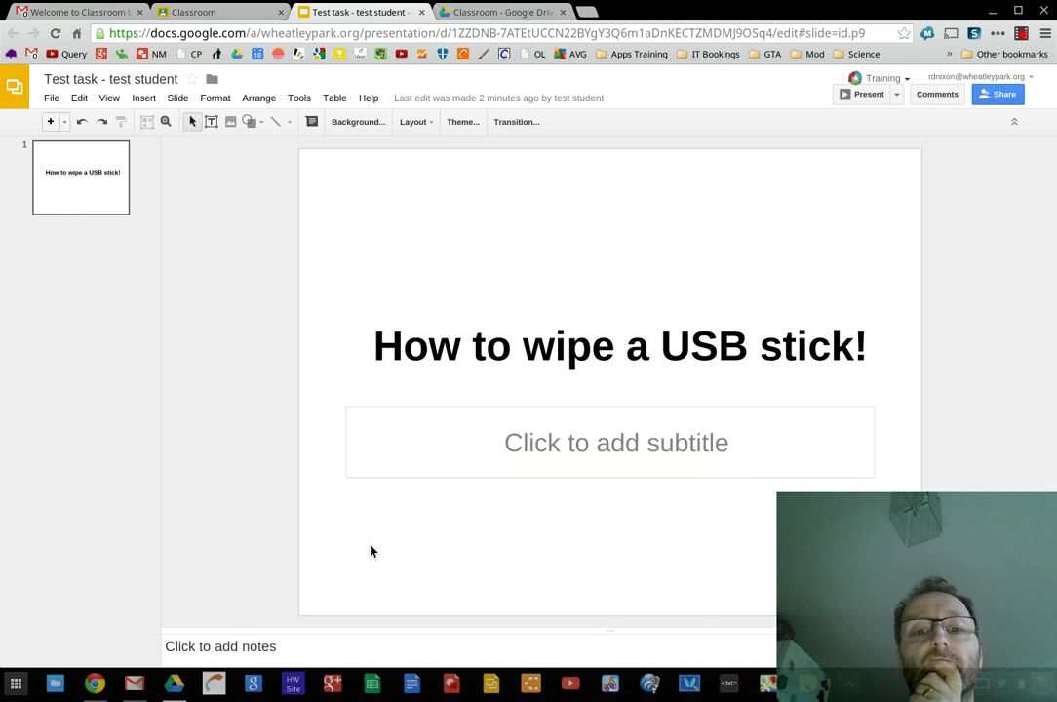
pyautogui.click(423, 13)
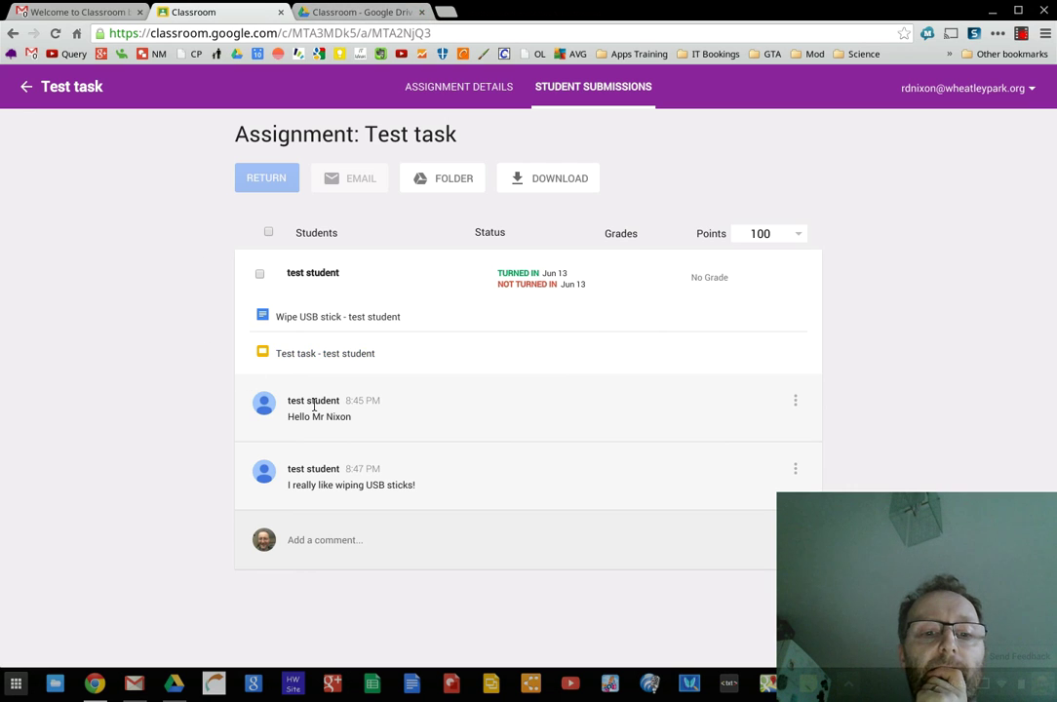
# Post the comment 'Good work' on the test student's Test task submission
pyautogui.click(314, 538)
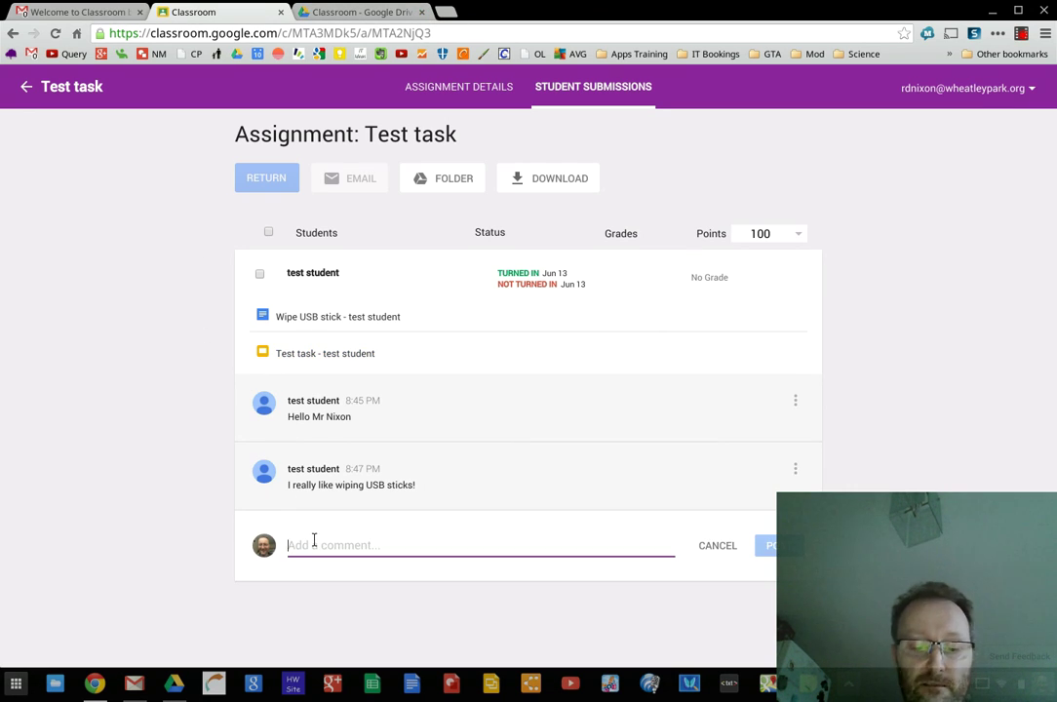
pyautogui.write('Good wo')
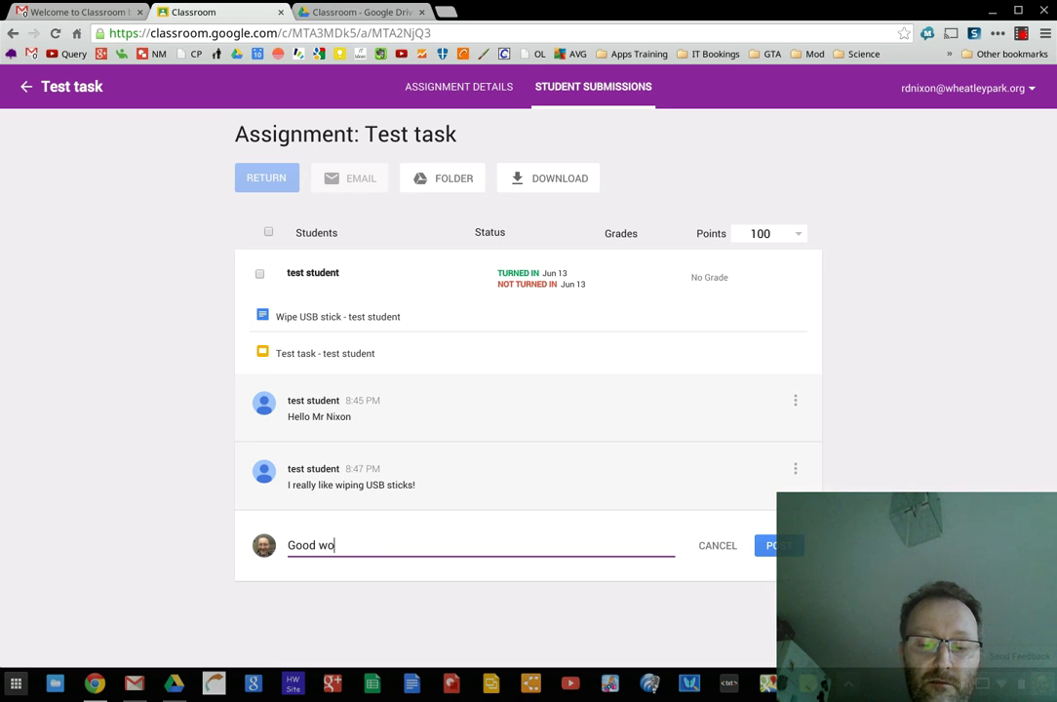
pyautogui.write('rk')
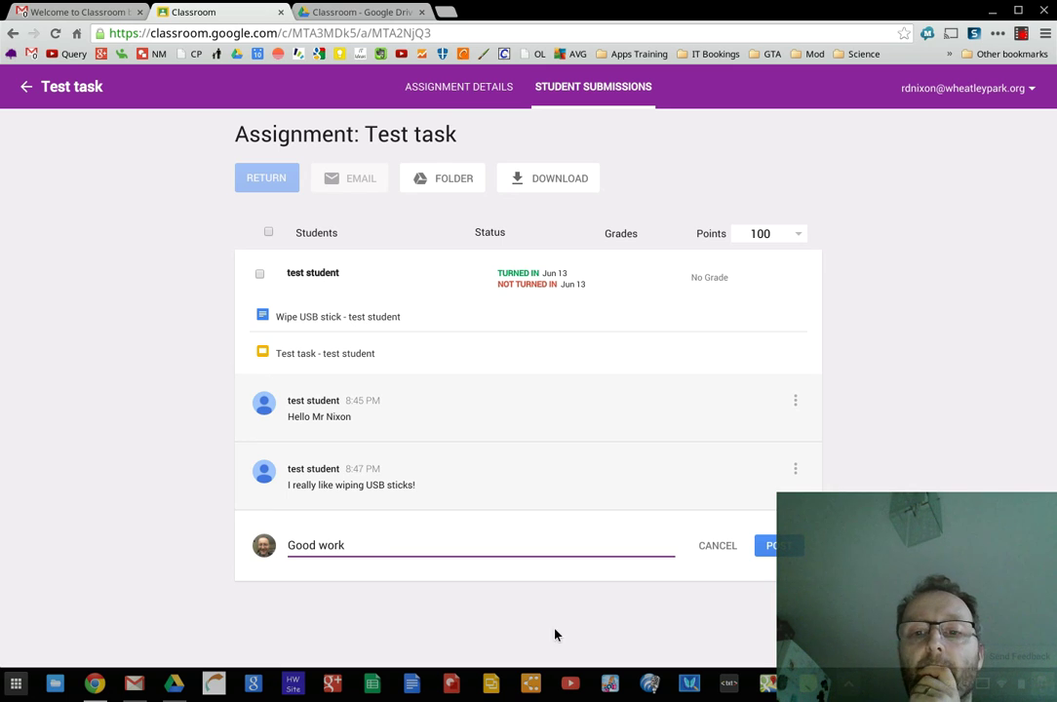
pyautogui.click(774, 551)
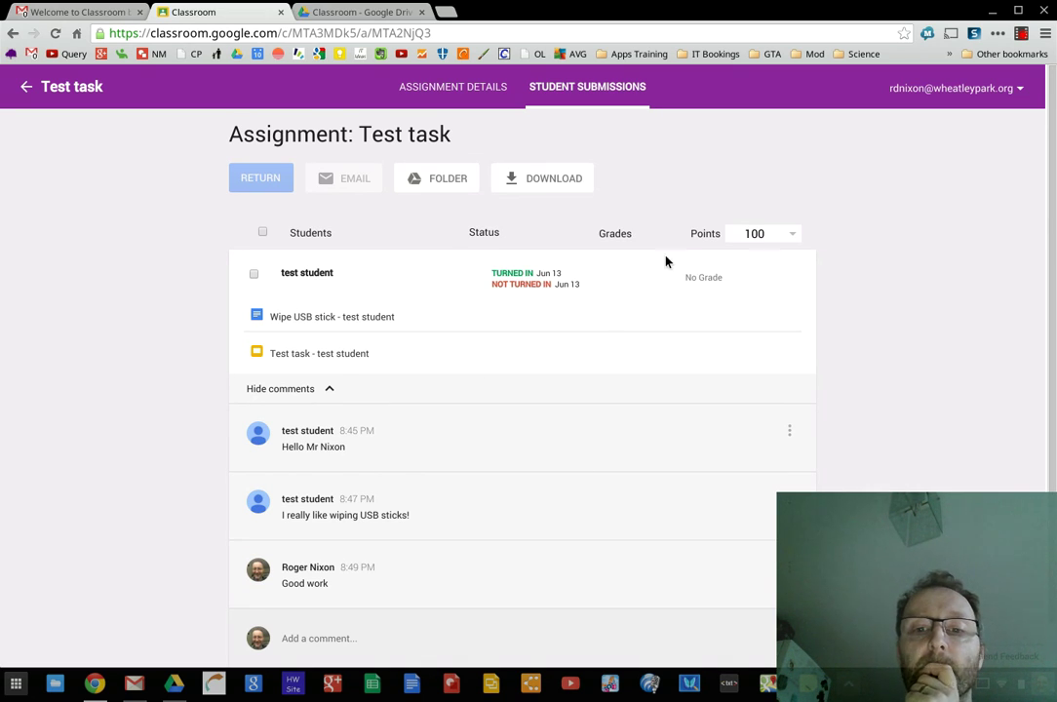
pyautogui.click(793, 236)
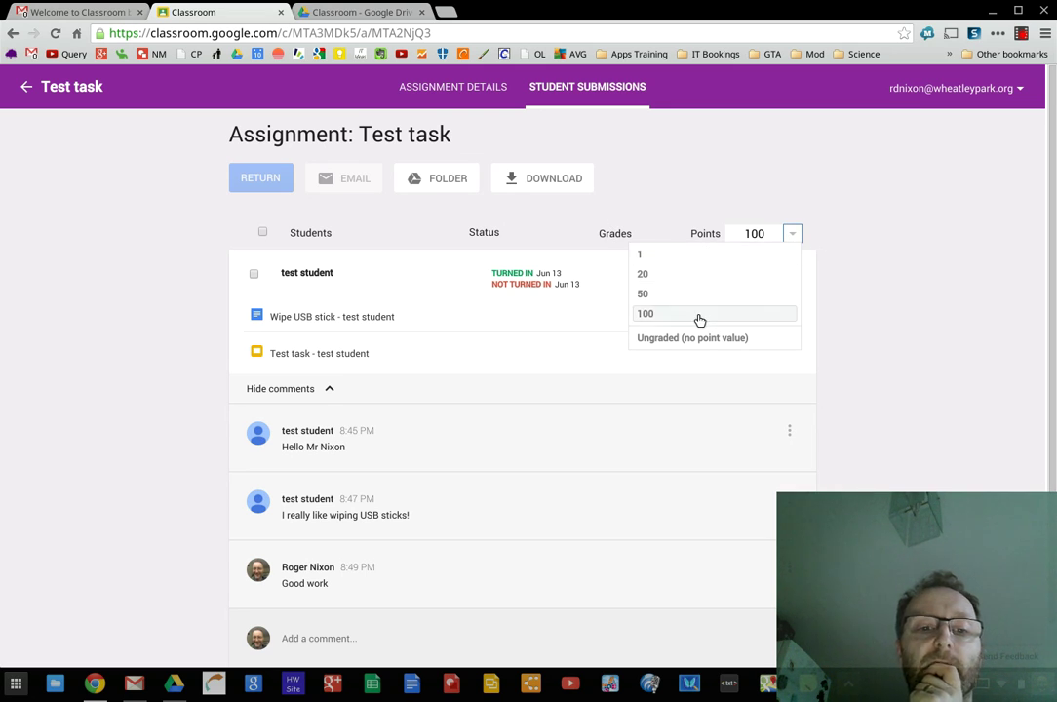
# Open the student's Wipe USB stick document, then close it
pyautogui.click(570, 315)
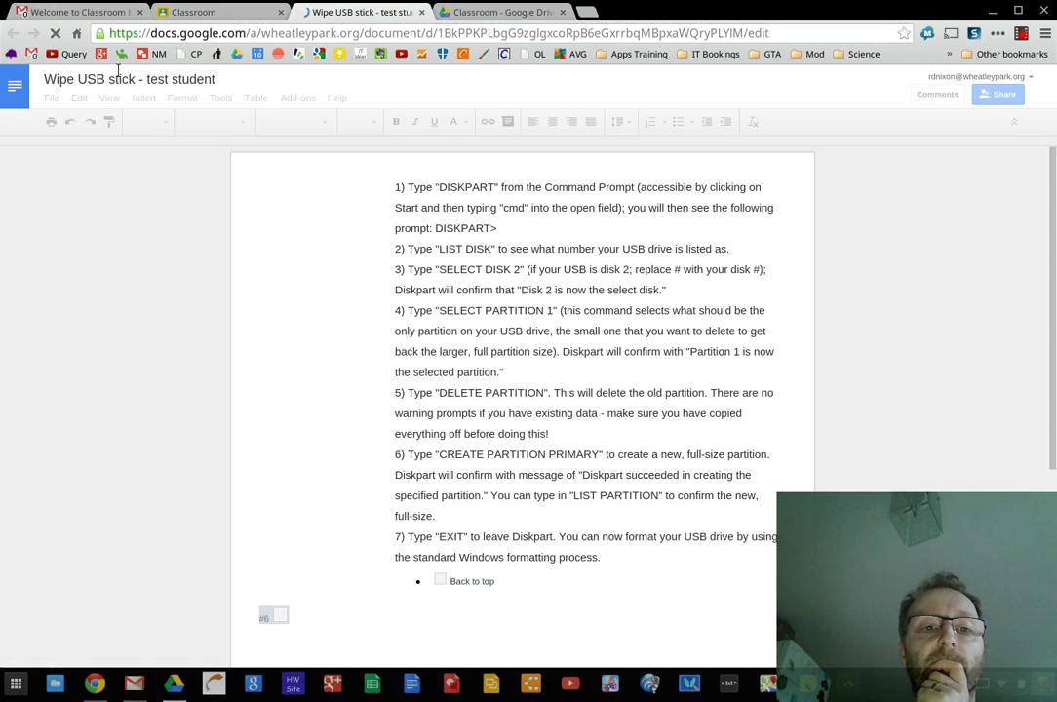
pyautogui.click(199, 12)
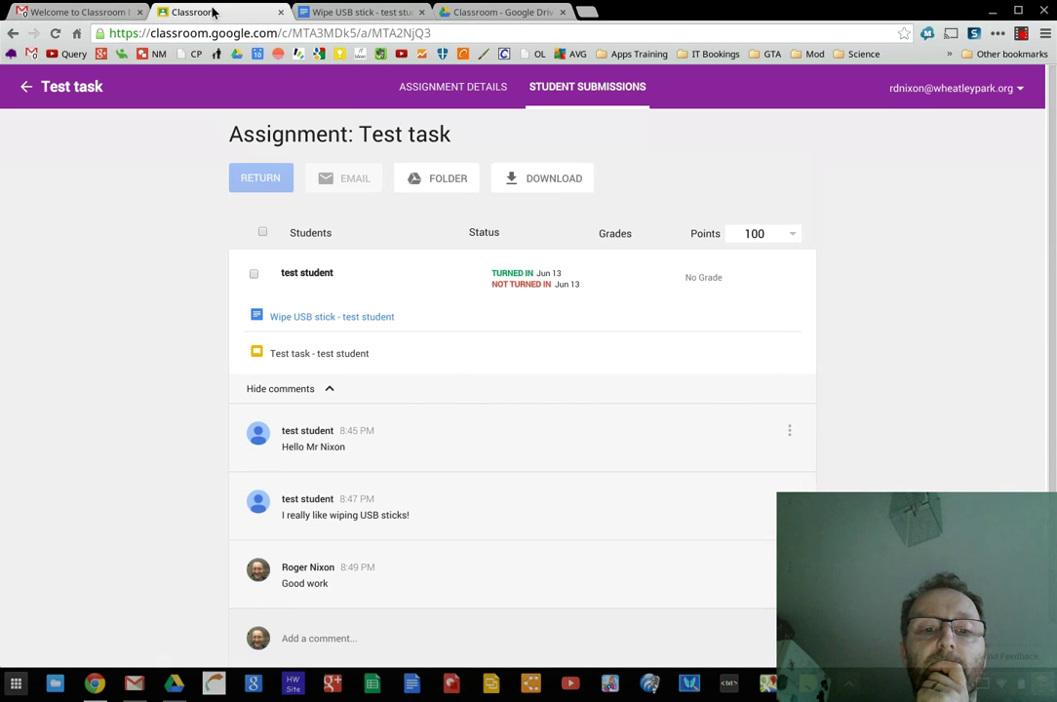
pyautogui.click(421, 13)
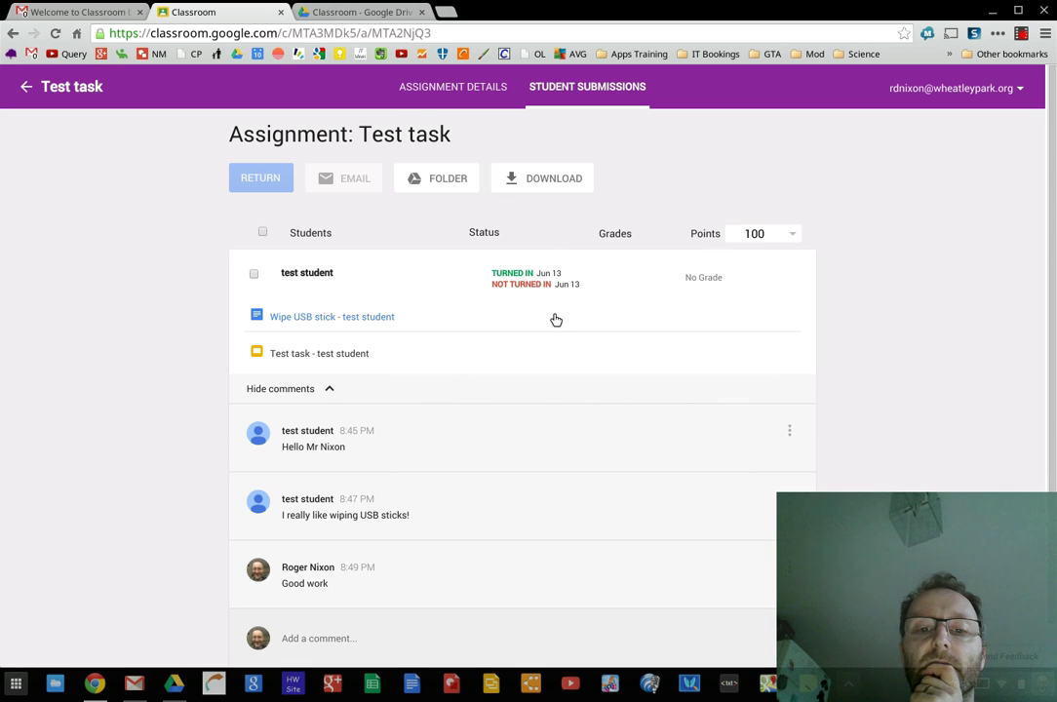
# Select the test student's submission and lower the Test task's maximum points to 50
pyautogui.click(255, 275)
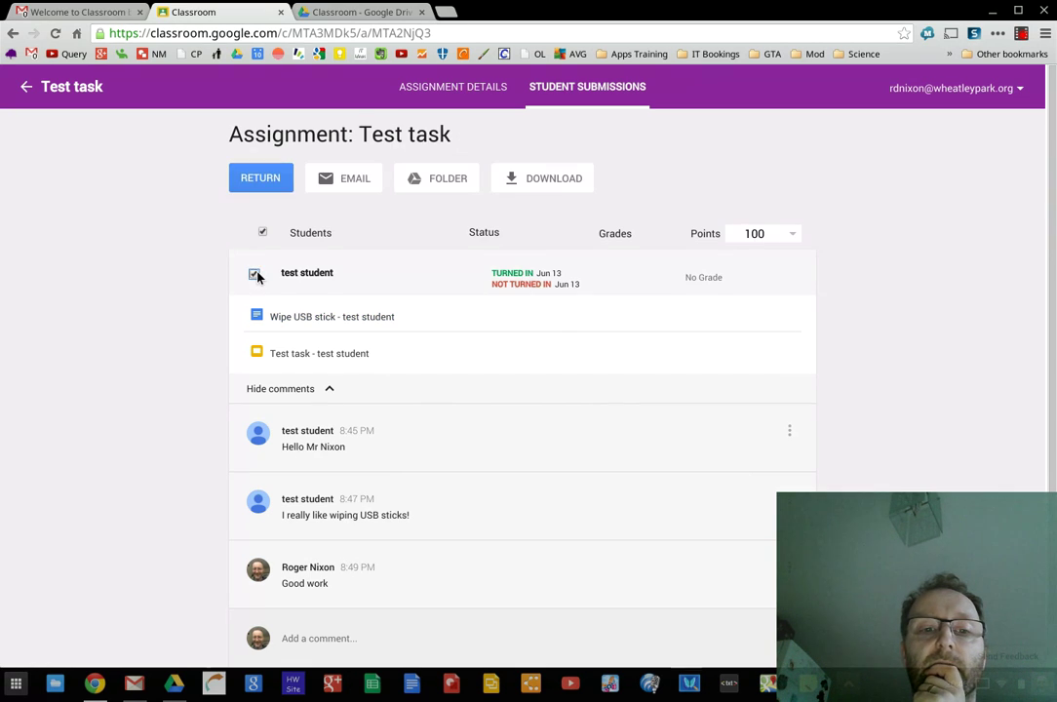
pyautogui.click(792, 234)
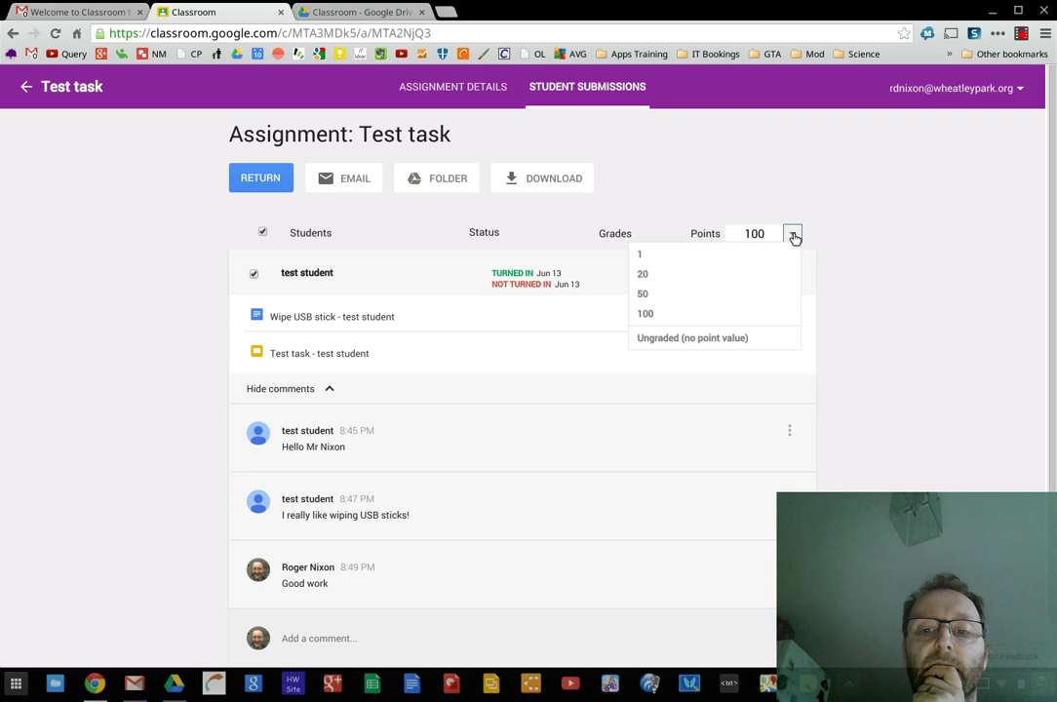
pyautogui.click(676, 297)
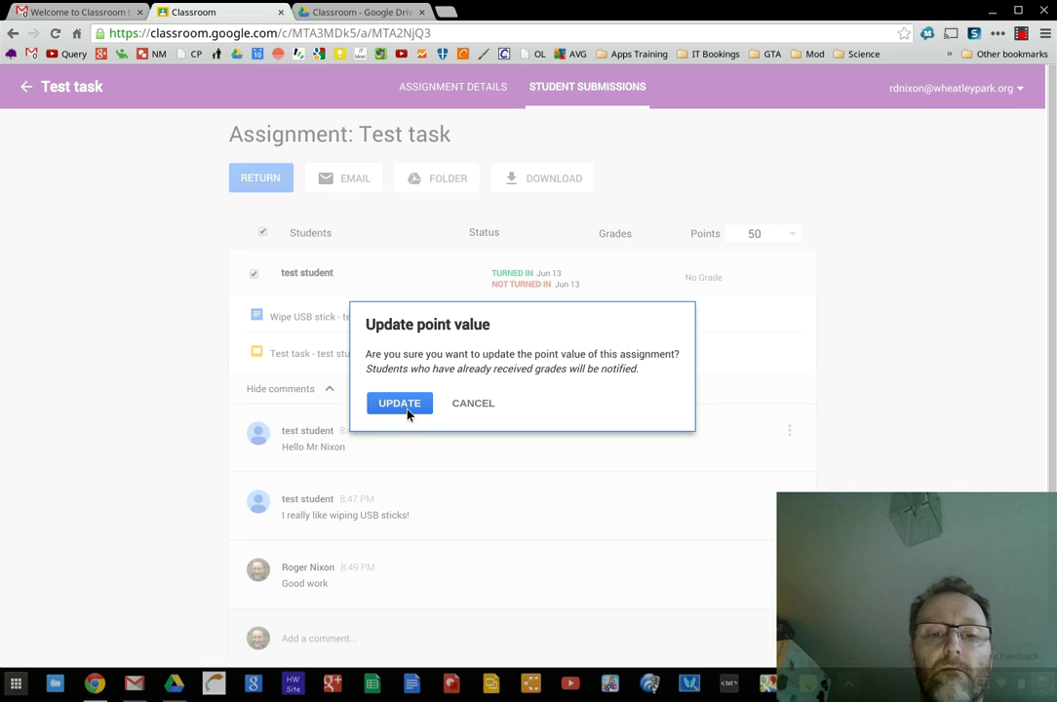
pyautogui.click(400, 403)
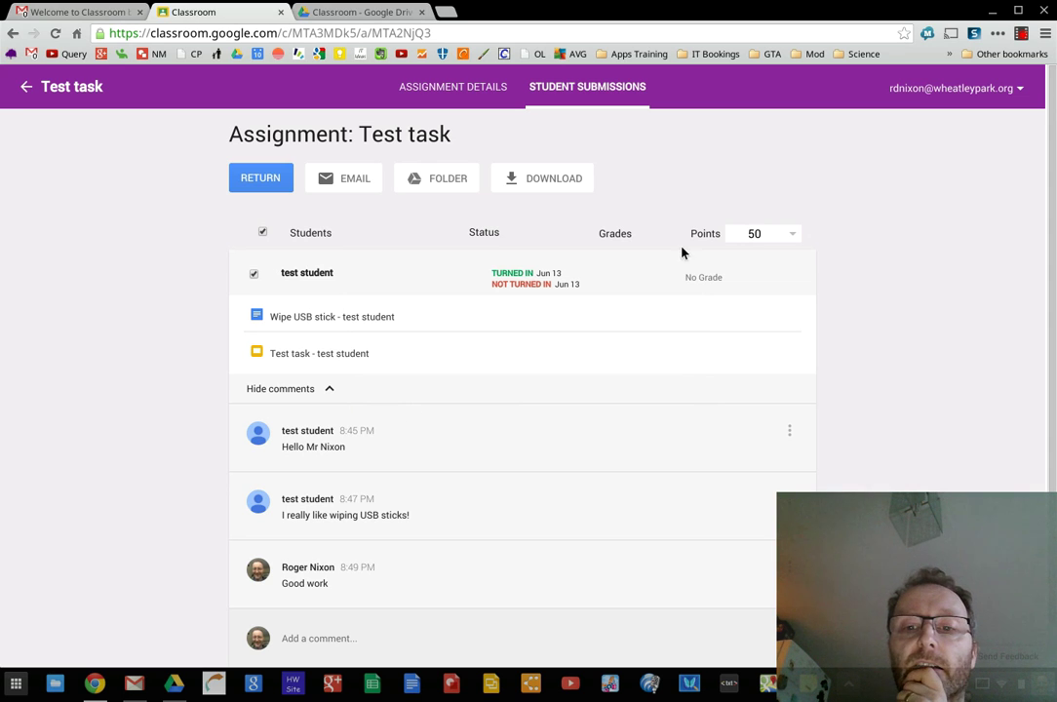
pyautogui.click(788, 241)
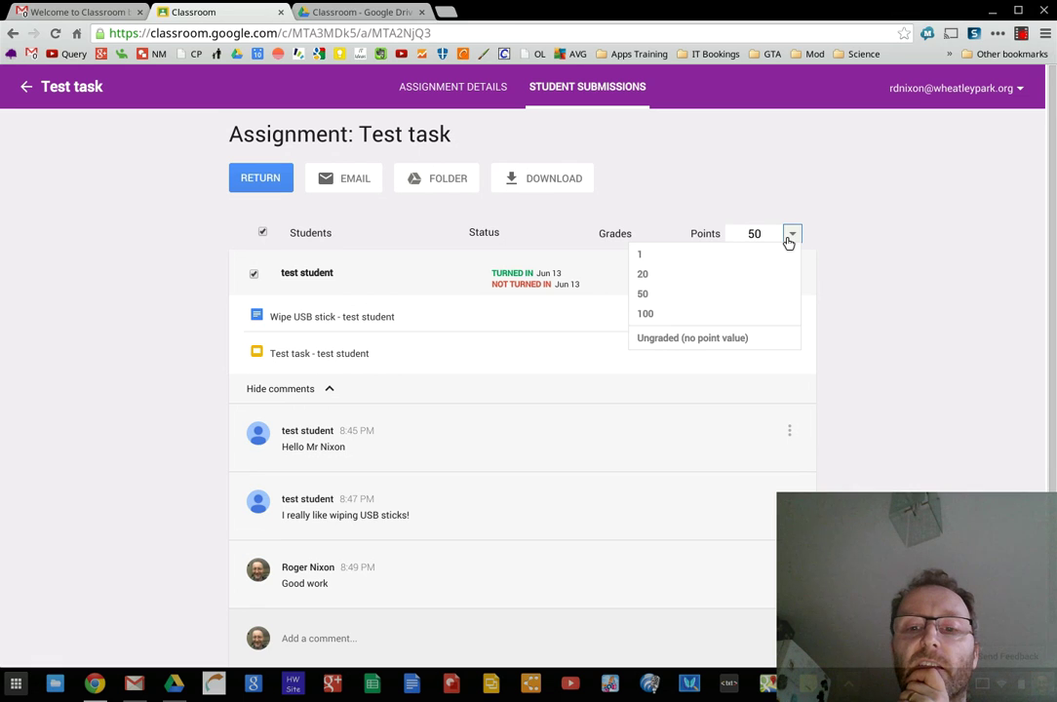
pyautogui.click(914, 334)
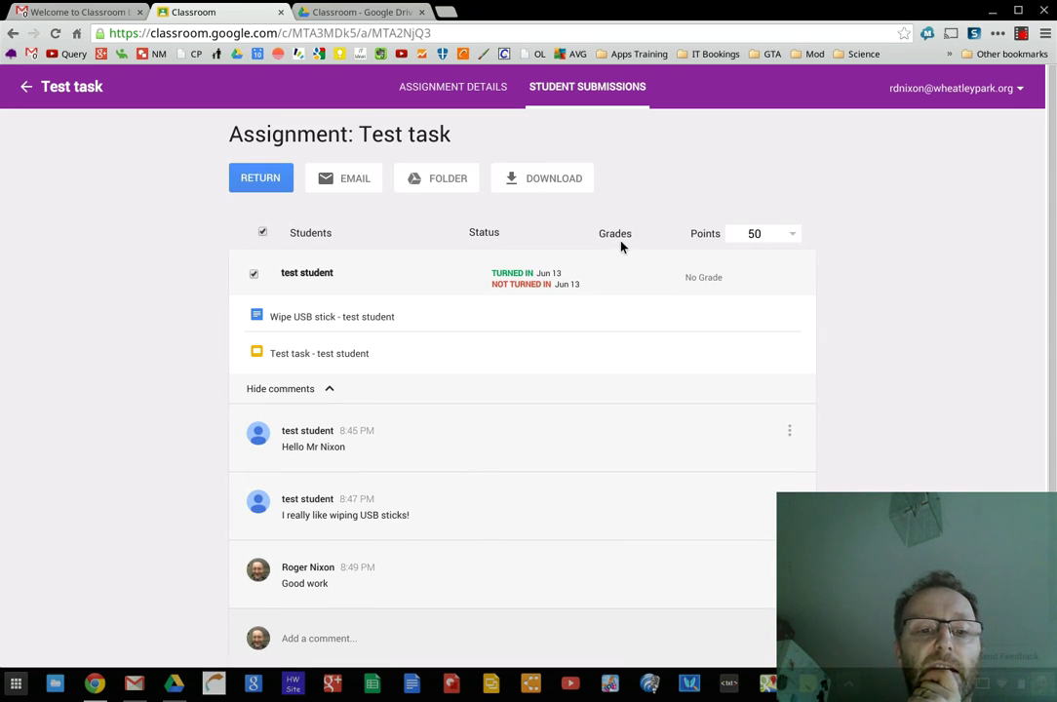
# Start editing the student's grade, then open and close the Wipe USB stick document
pyautogui.click(695, 277)
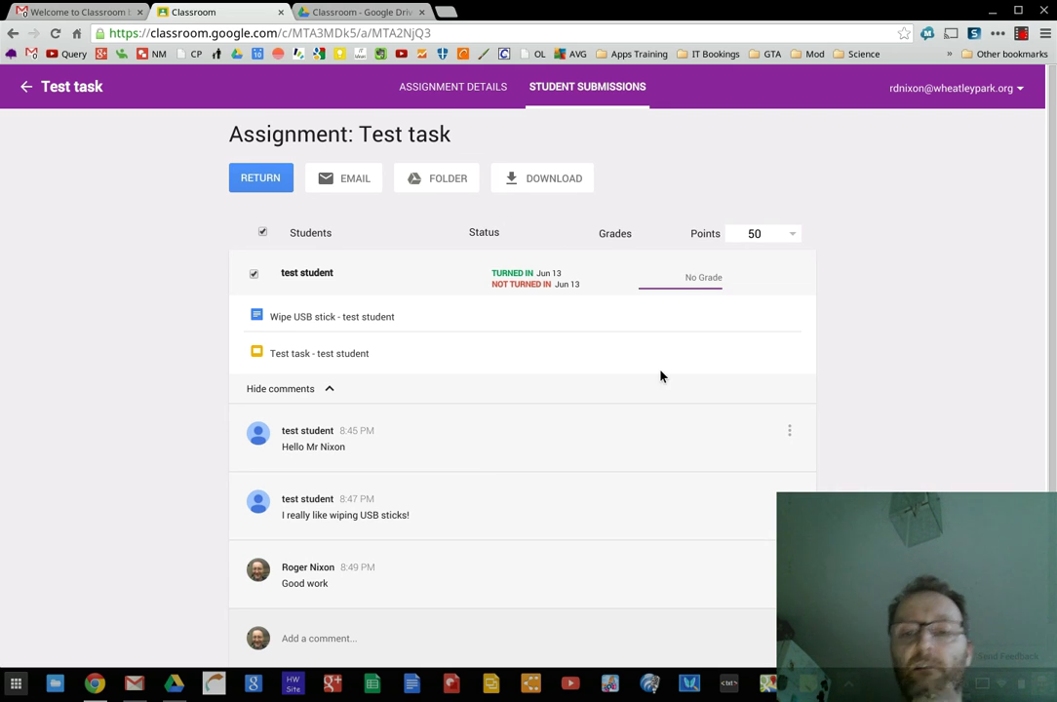
pyautogui.press('BackSpace')
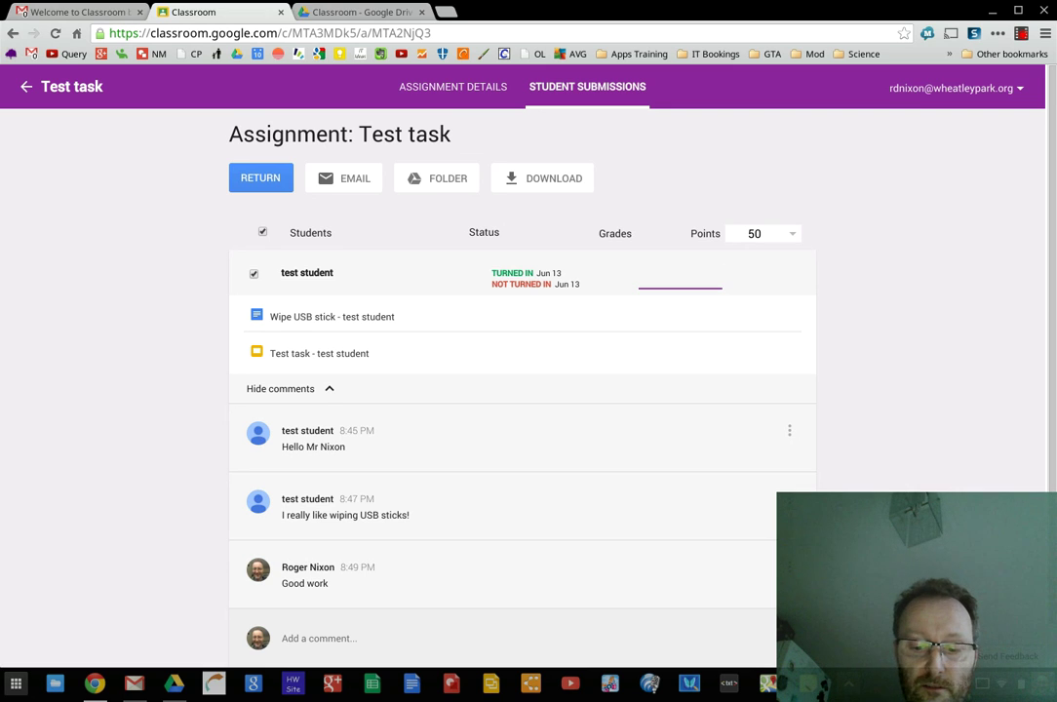
pyautogui.write('L')
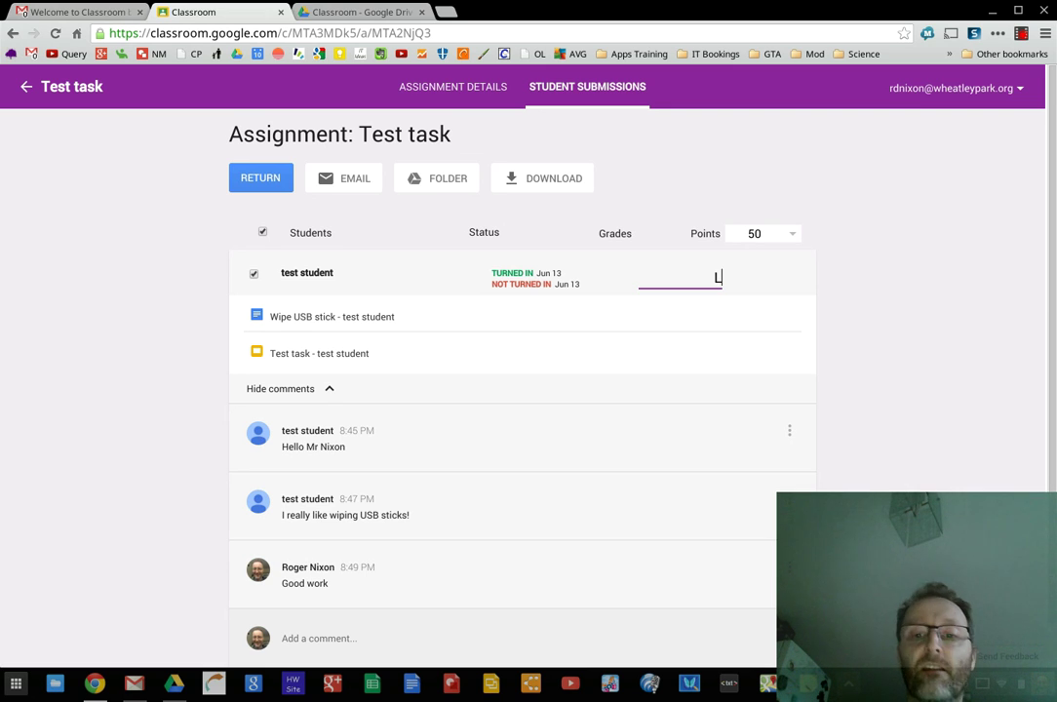
pyautogui.write('v6')
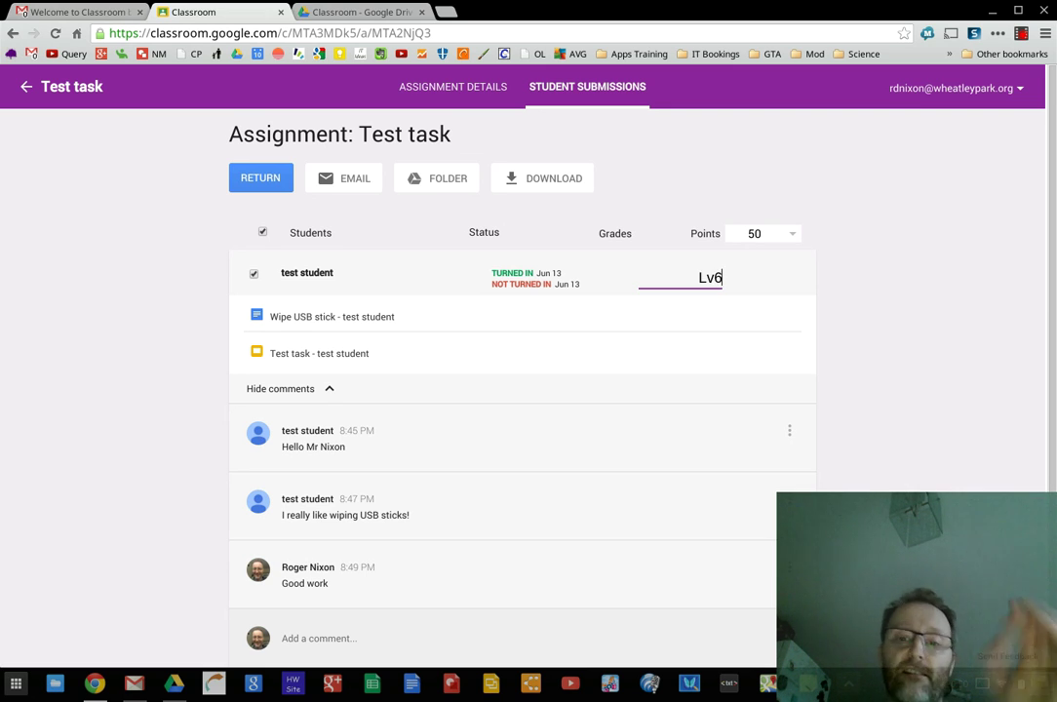
pyautogui.click(780, 319)
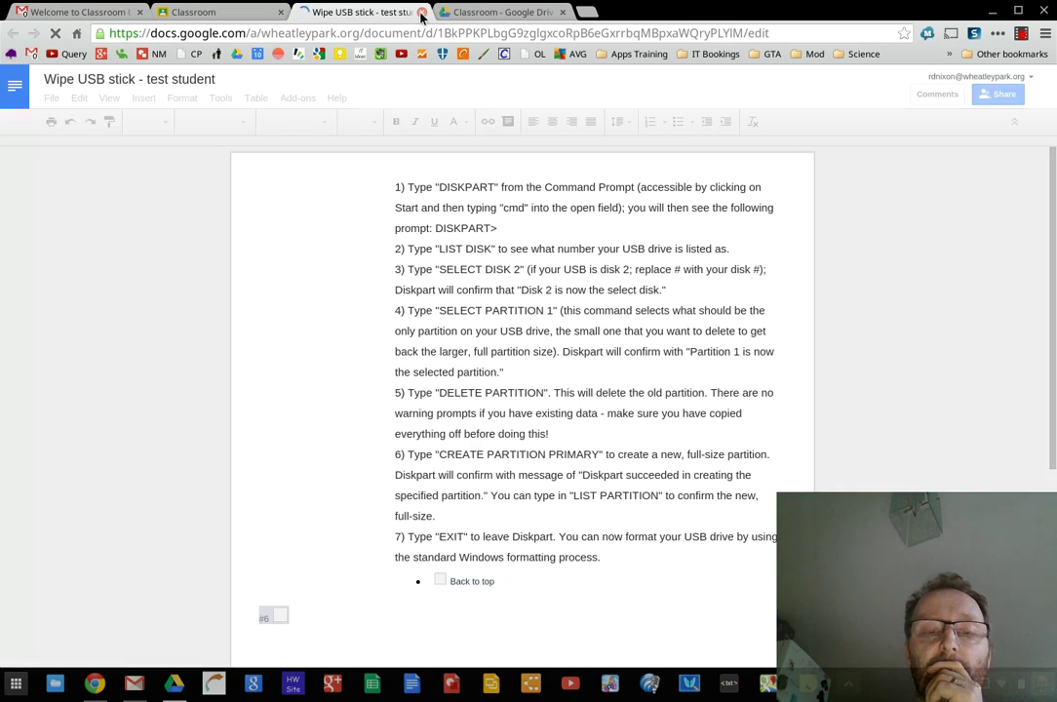
pyautogui.click(422, 13)
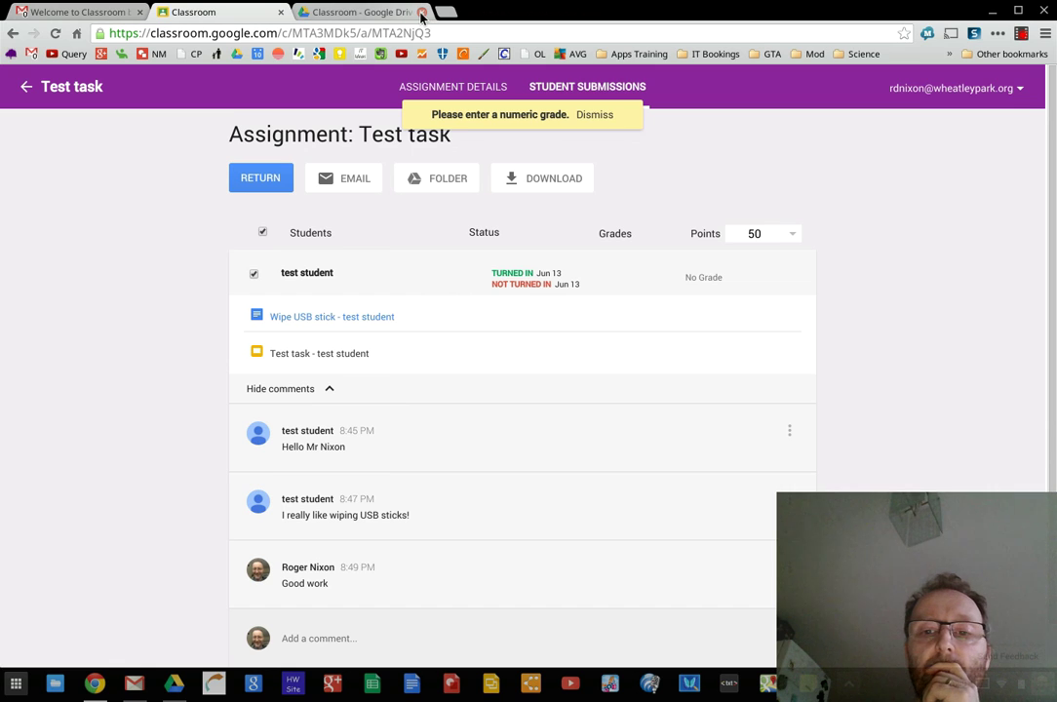
# Enter a grade of 45 and restore the assignment's maximum points to 100
pyautogui.click(706, 280)
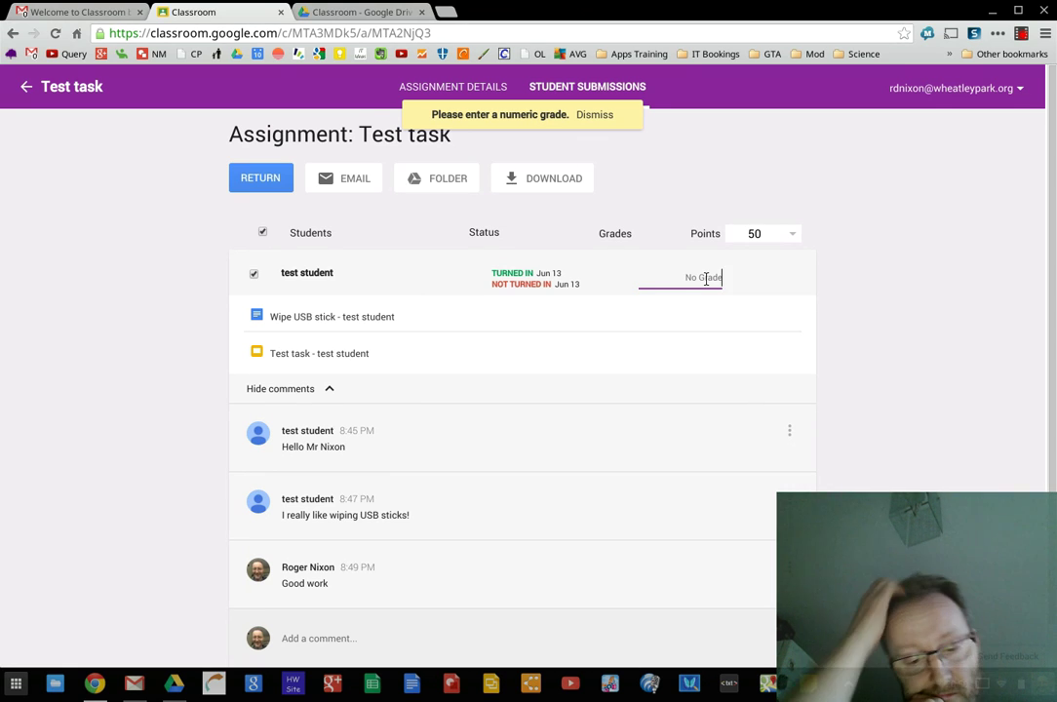
pyautogui.write('45')
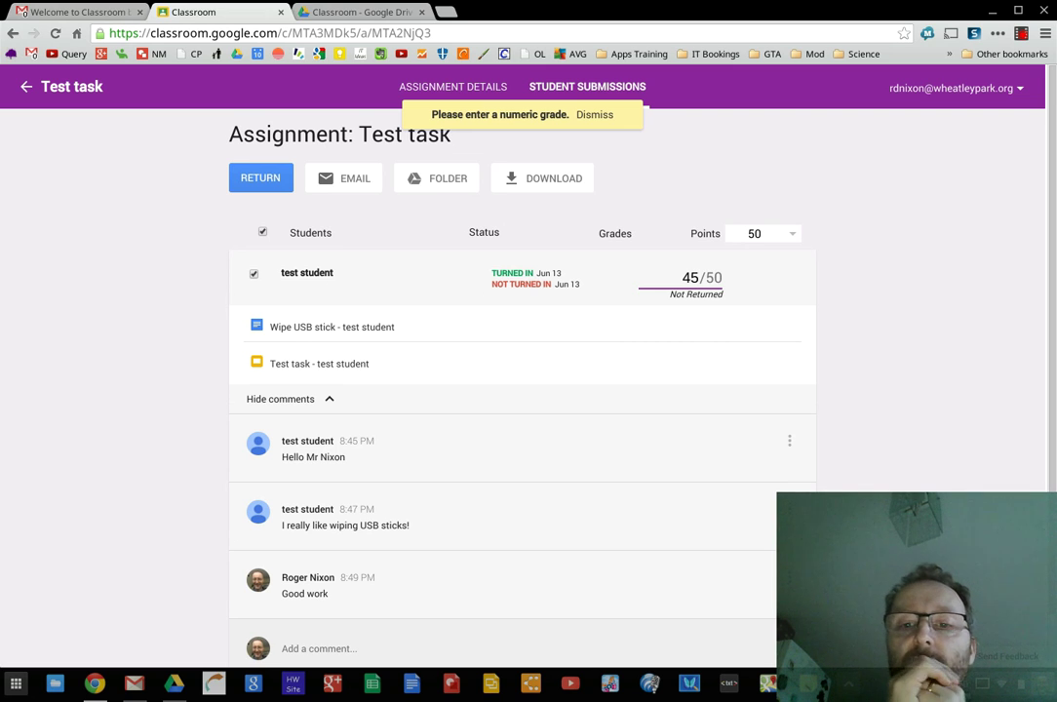
pyautogui.click(794, 235)
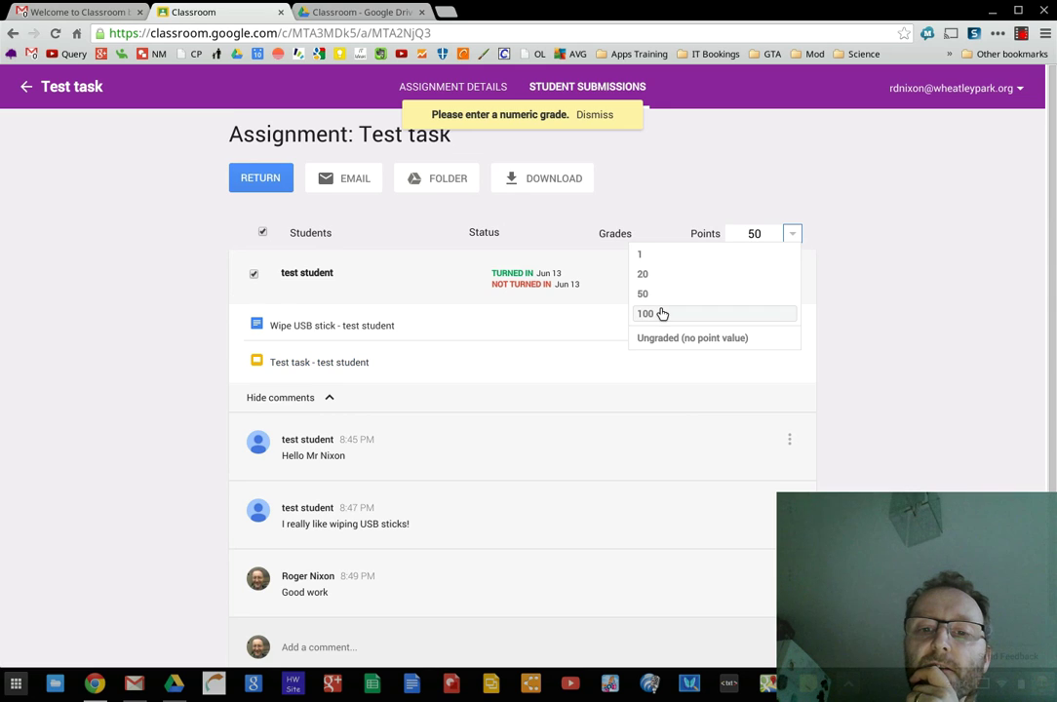
pyautogui.click(661, 312)
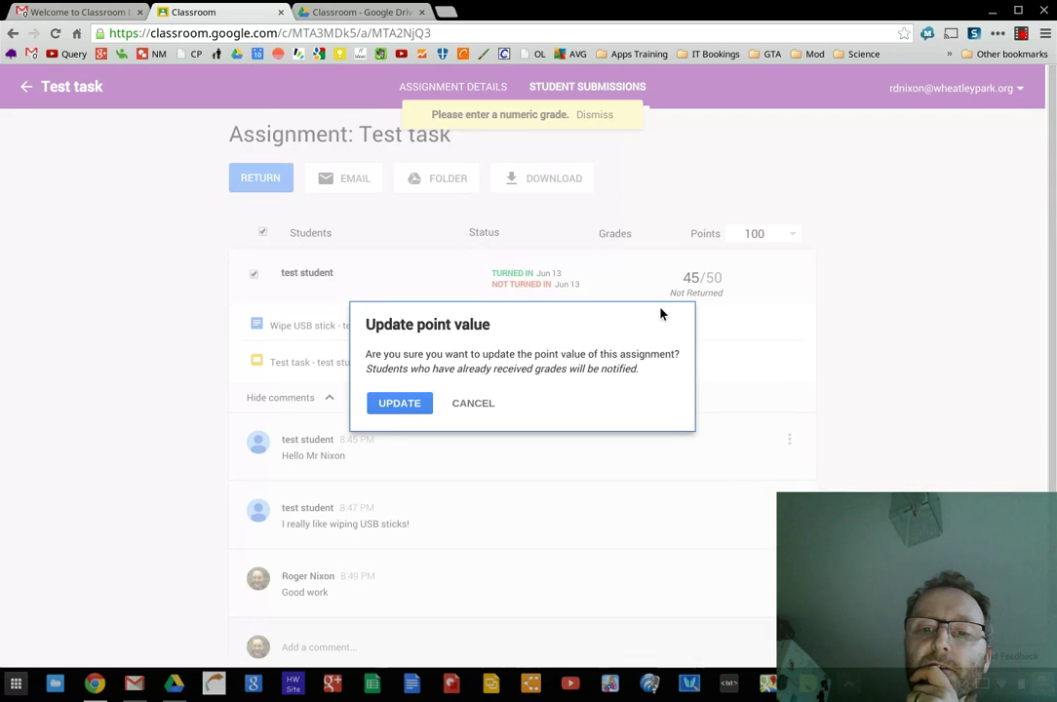
pyautogui.click(411, 406)
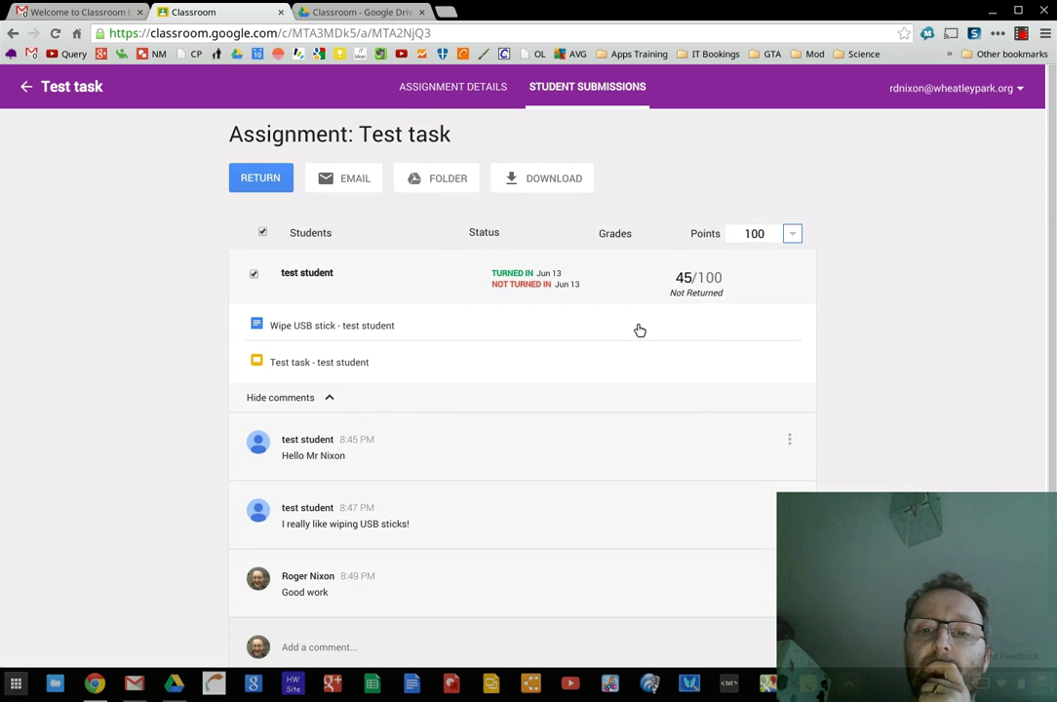
# Change the test student's grade from 45 to 89 out of 100
pyautogui.click(680, 278)
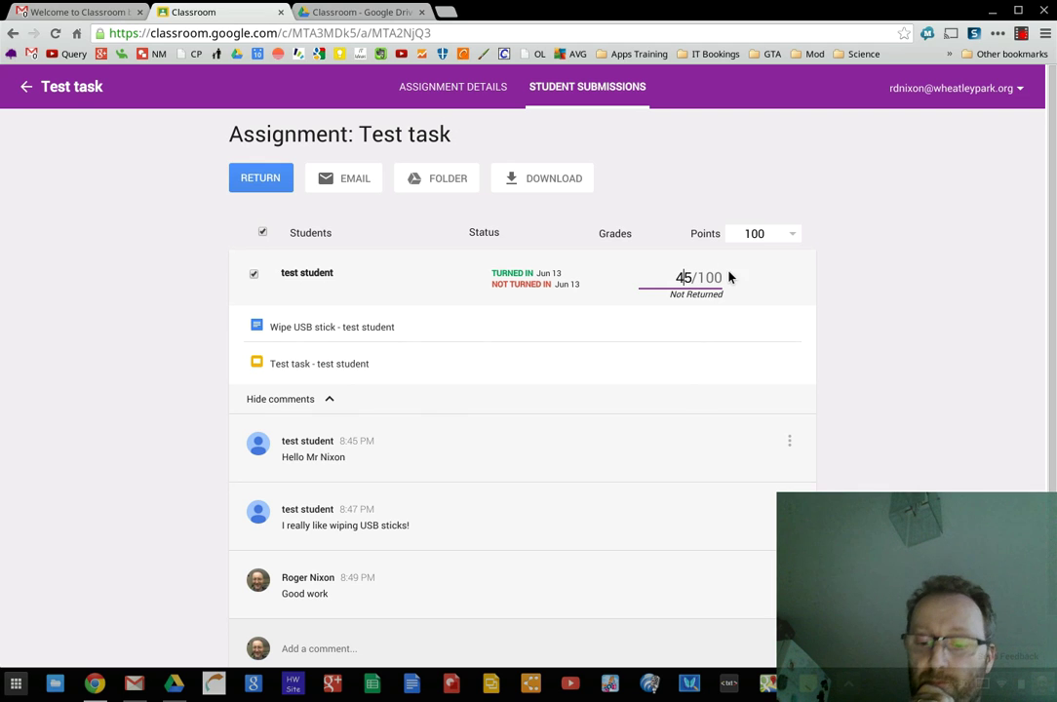
pyautogui.press('BackSpace')
pyautogui.press('BackSpace')
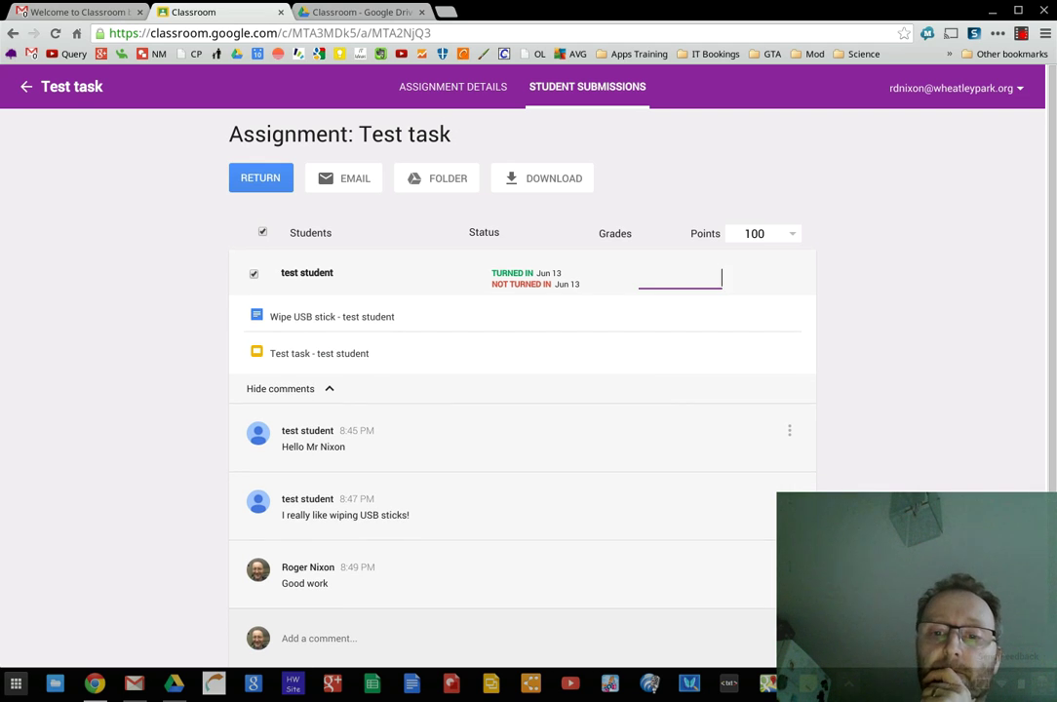
pyautogui.write('89')
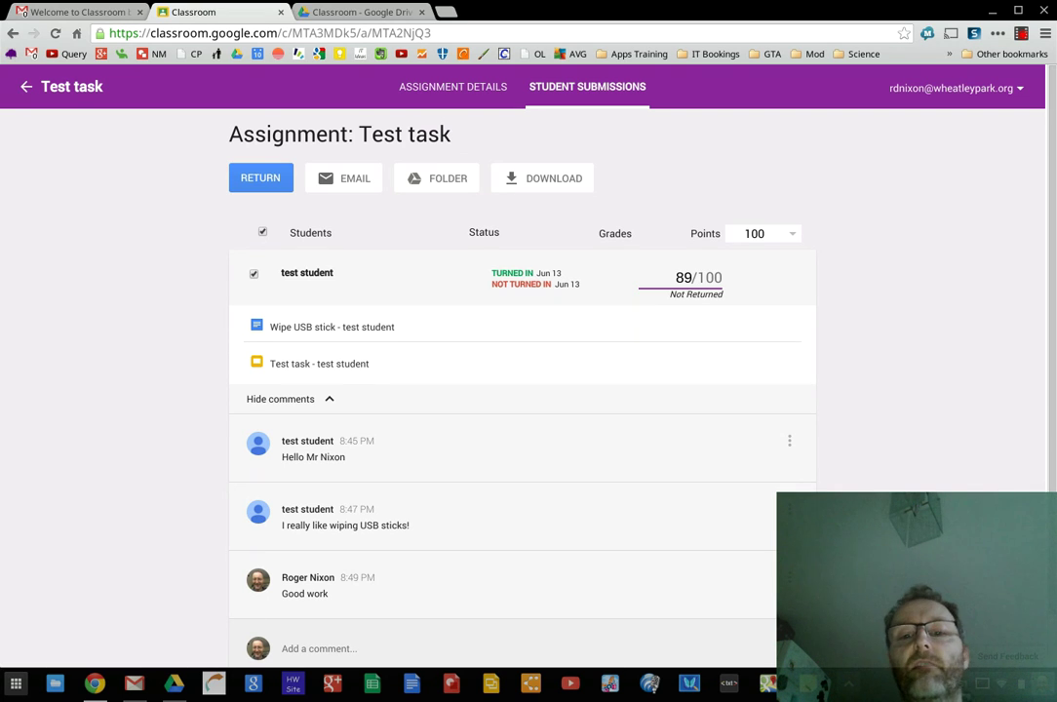
pyautogui.click(792, 235)
pyautogui.click(792, 236)
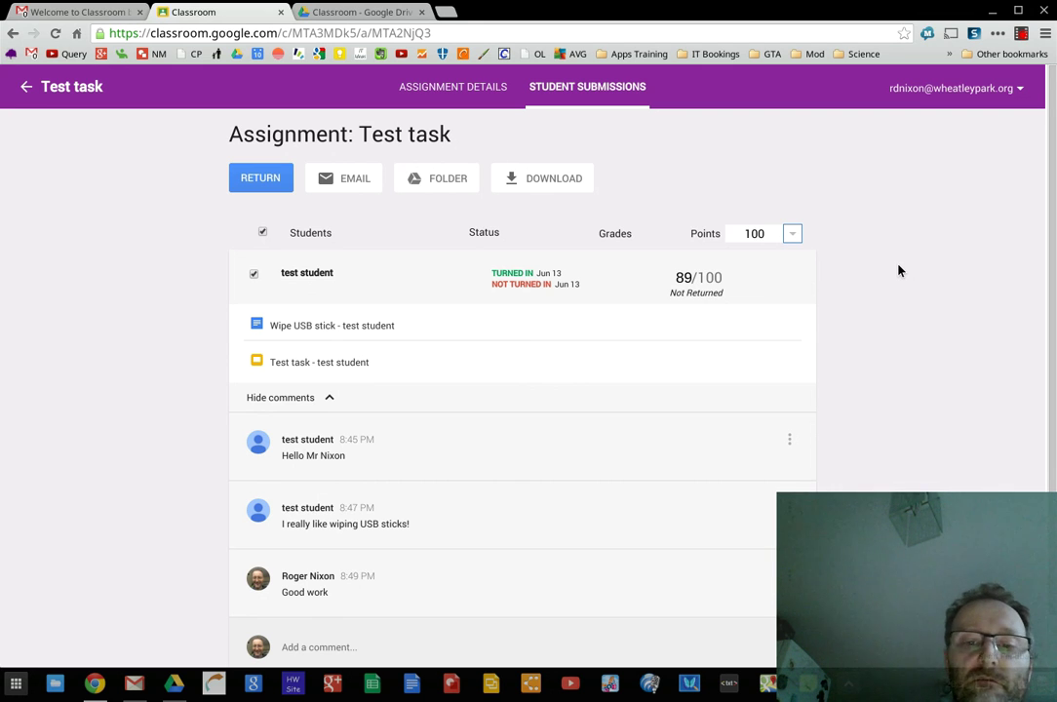
pyautogui.scroll(-1, 632, 496)
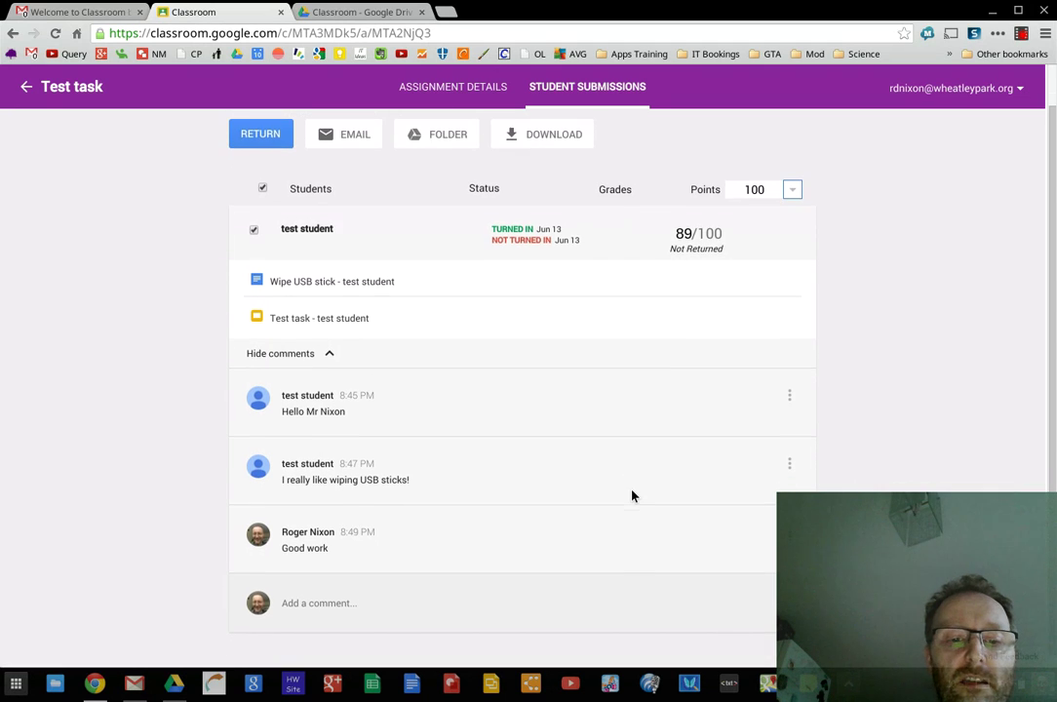
pyautogui.scroll(1, 513, 195)
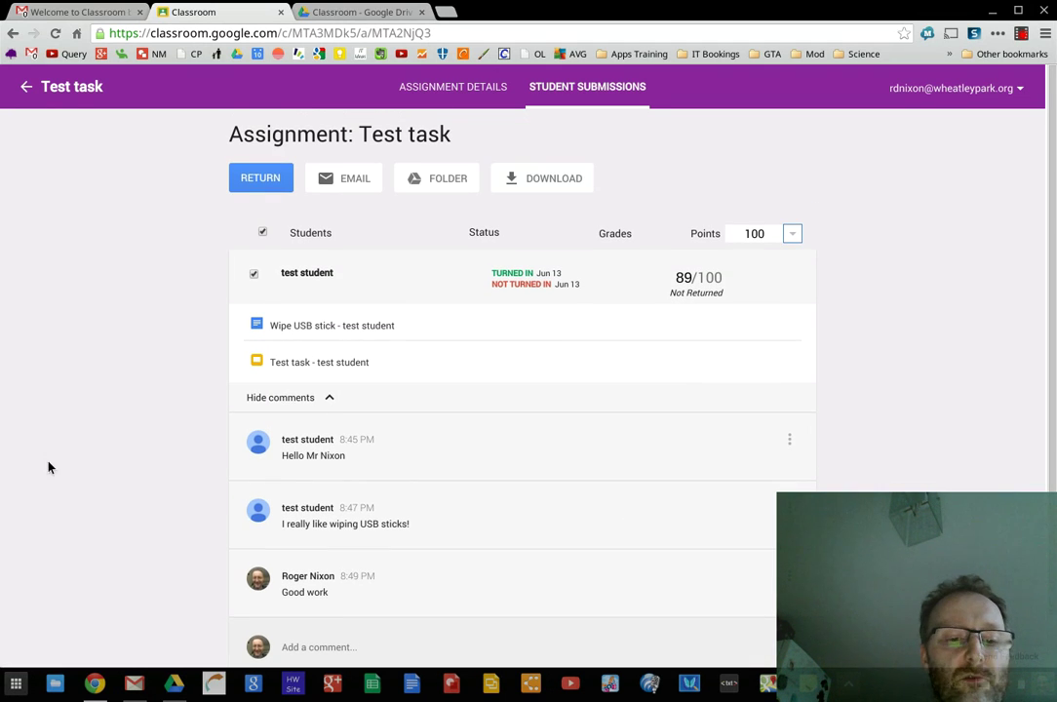
pyautogui.click(95, 684)
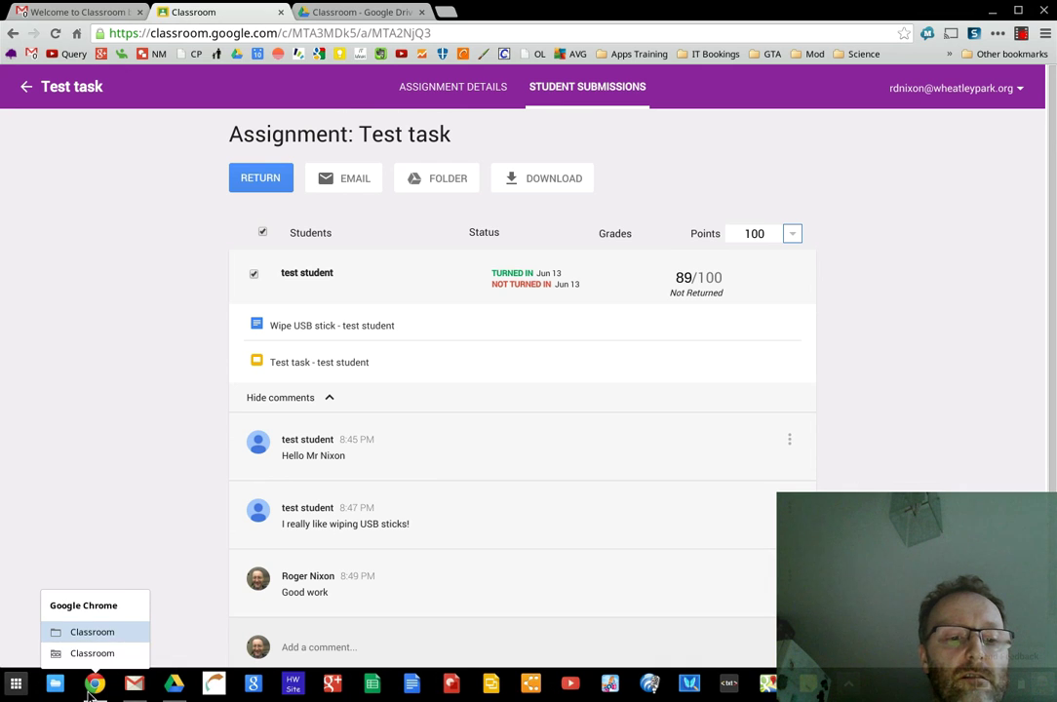
# In the student's window, reload Test task to see the 'Good work' comment, then return to the stream
pyautogui.click(78, 653)
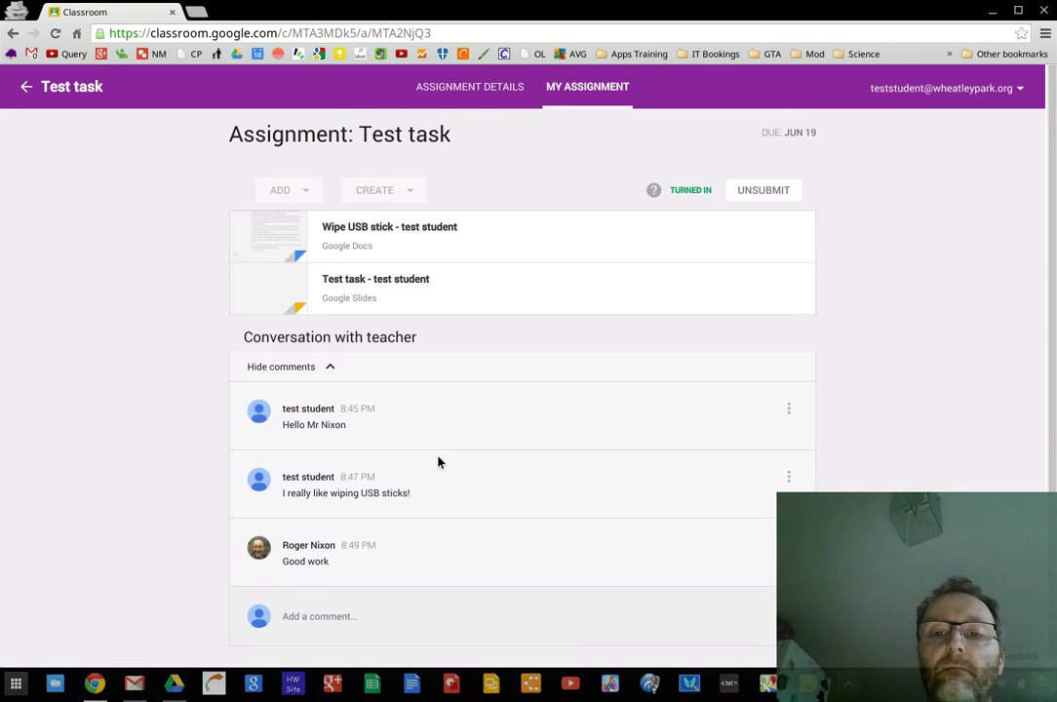
pyautogui.scroll(-1, 437, 462)
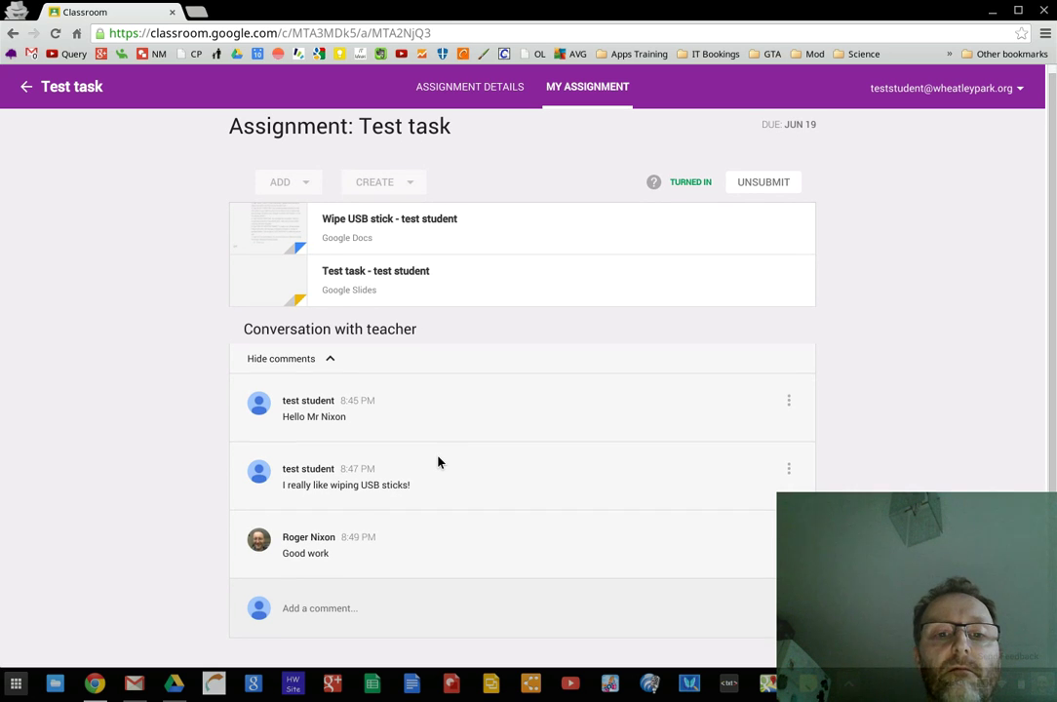
pyautogui.scroll(1, 437, 462)
pyautogui.scroll(-1, 438, 462)
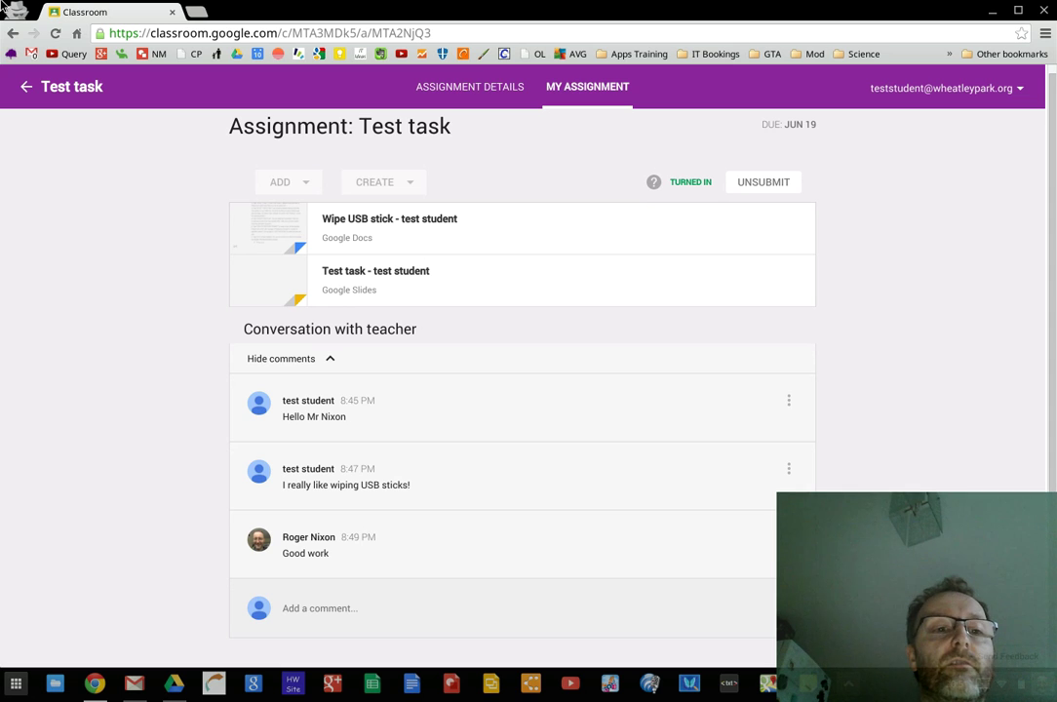
pyautogui.click(55, 34)
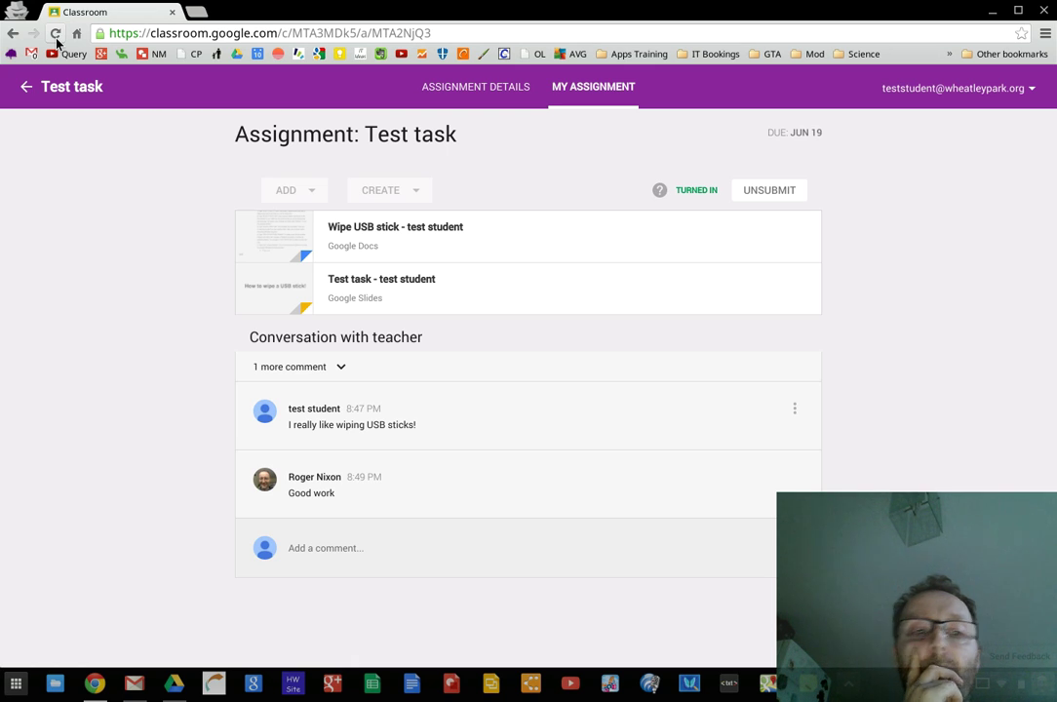
pyautogui.click(76, 93)
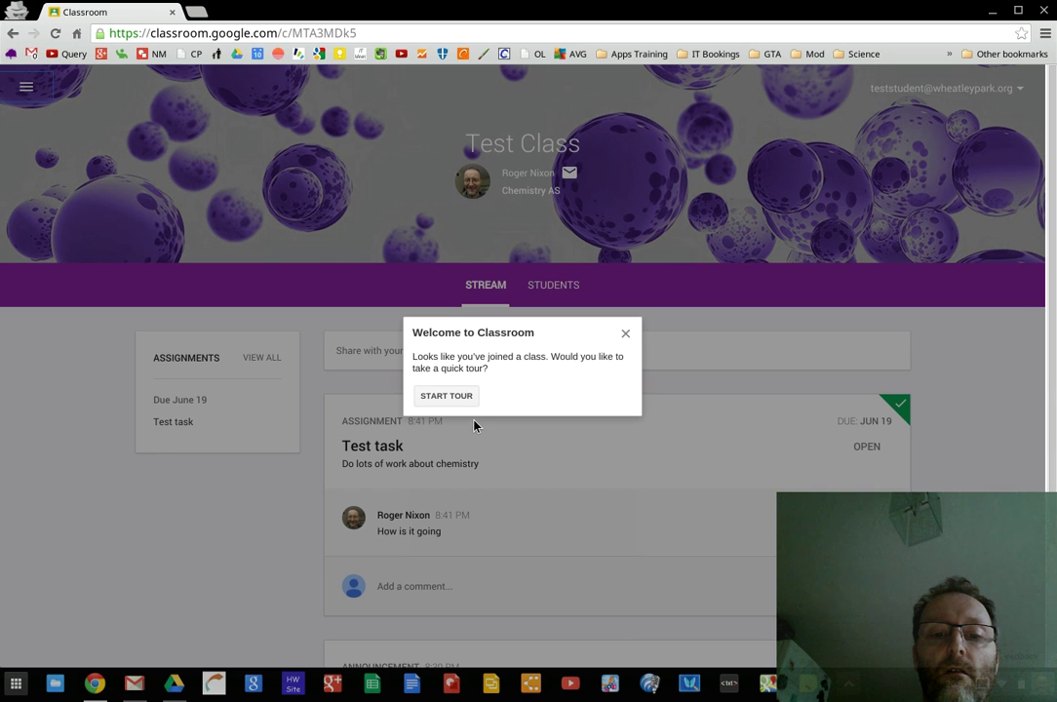
# Dismiss the welcome tour, review Test task's details and submission as the student, then switch to the teacher
pyautogui.click(627, 339)
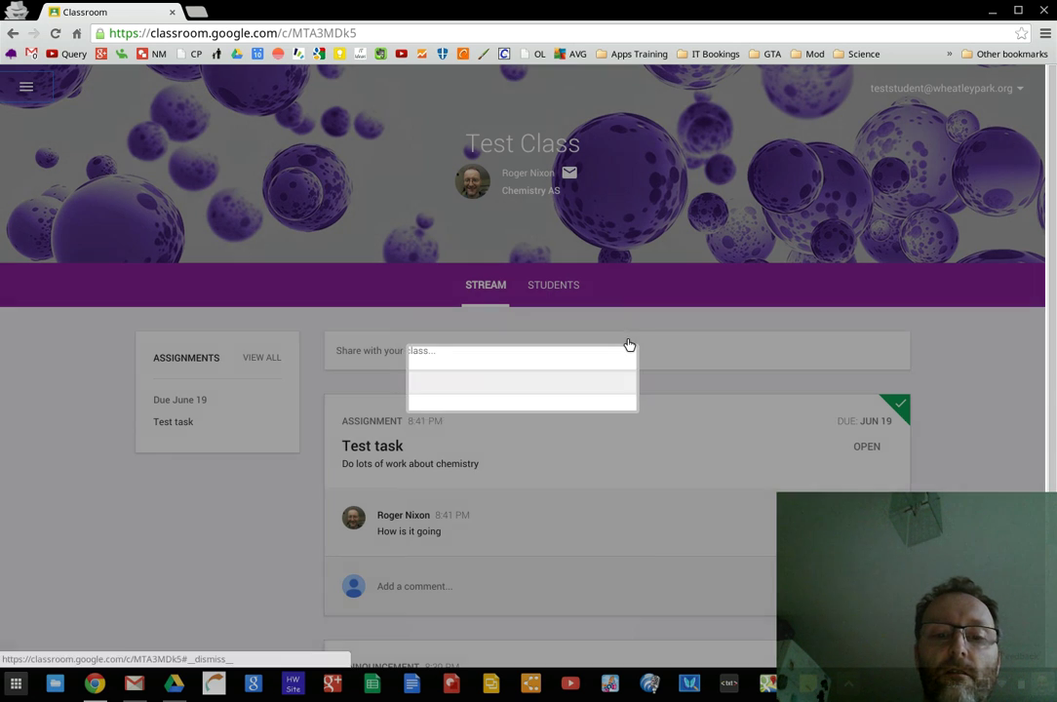
pyautogui.scroll(-2, 648, 514)
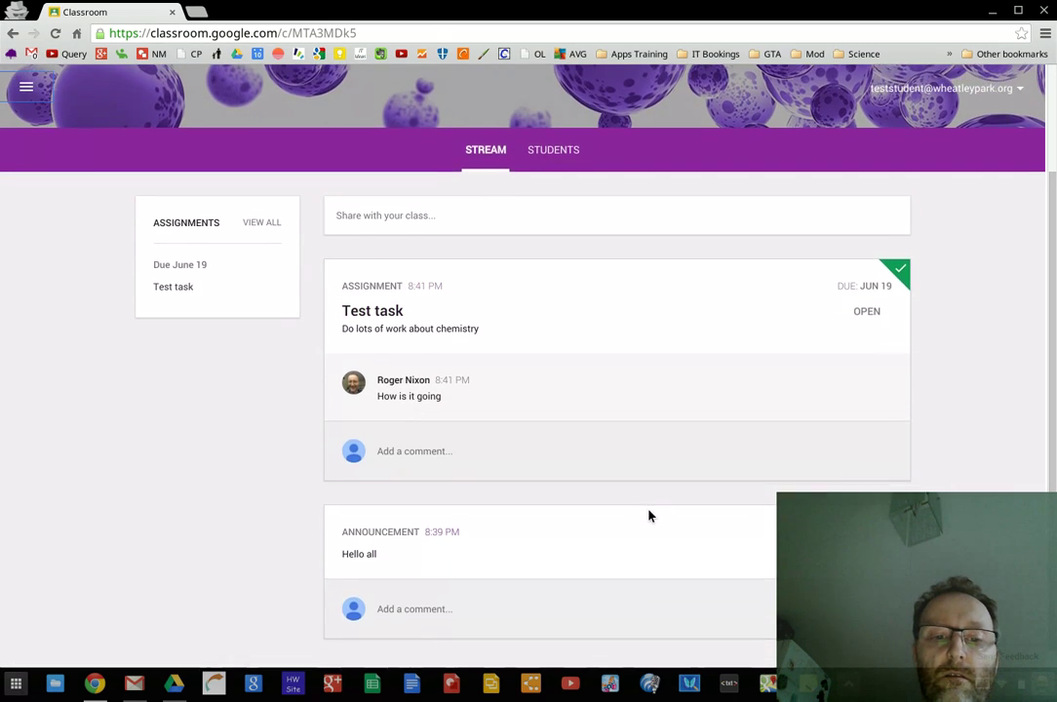
pyautogui.scroll(-1, 648, 516)
pyautogui.scroll(1, 649, 516)
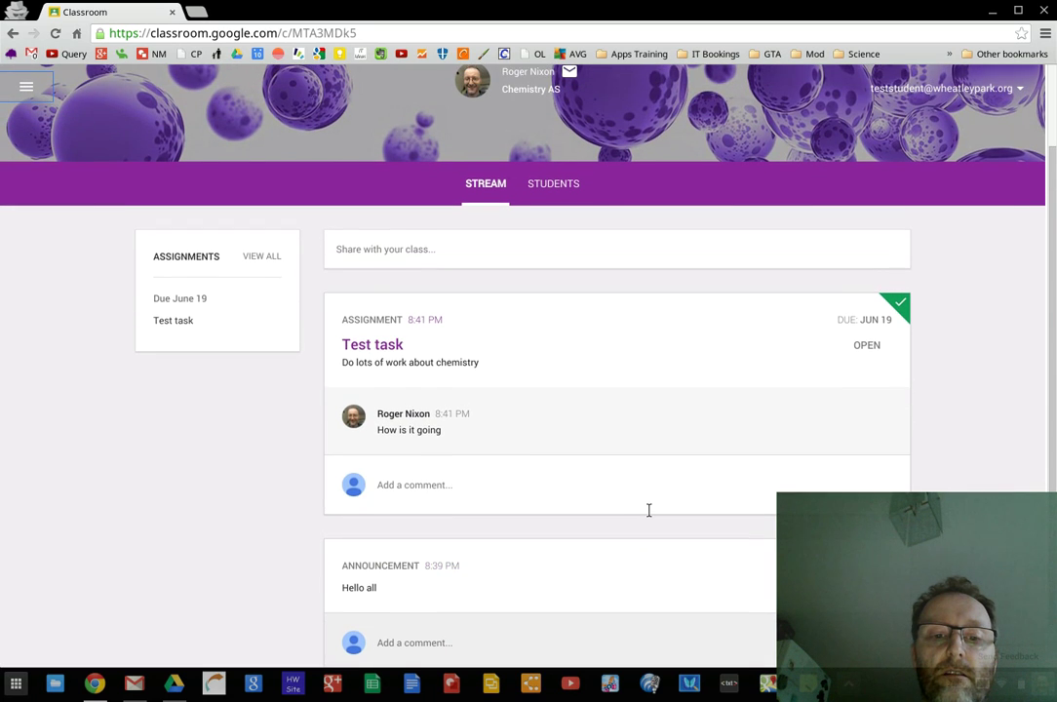
pyautogui.click(886, 351)
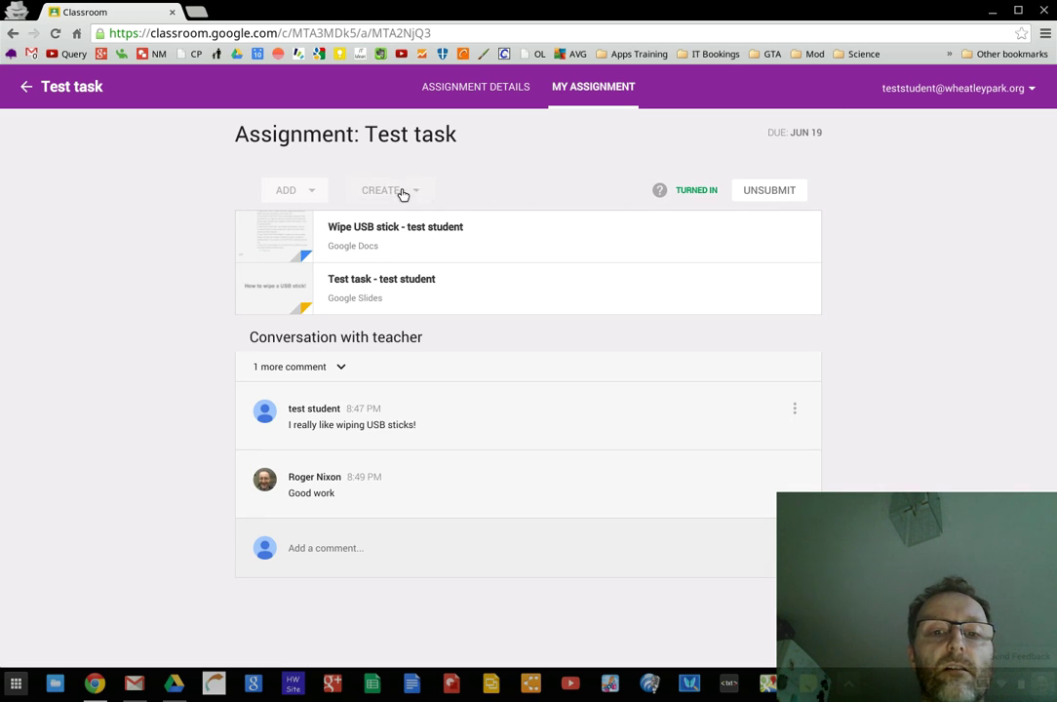
pyautogui.click(497, 87)
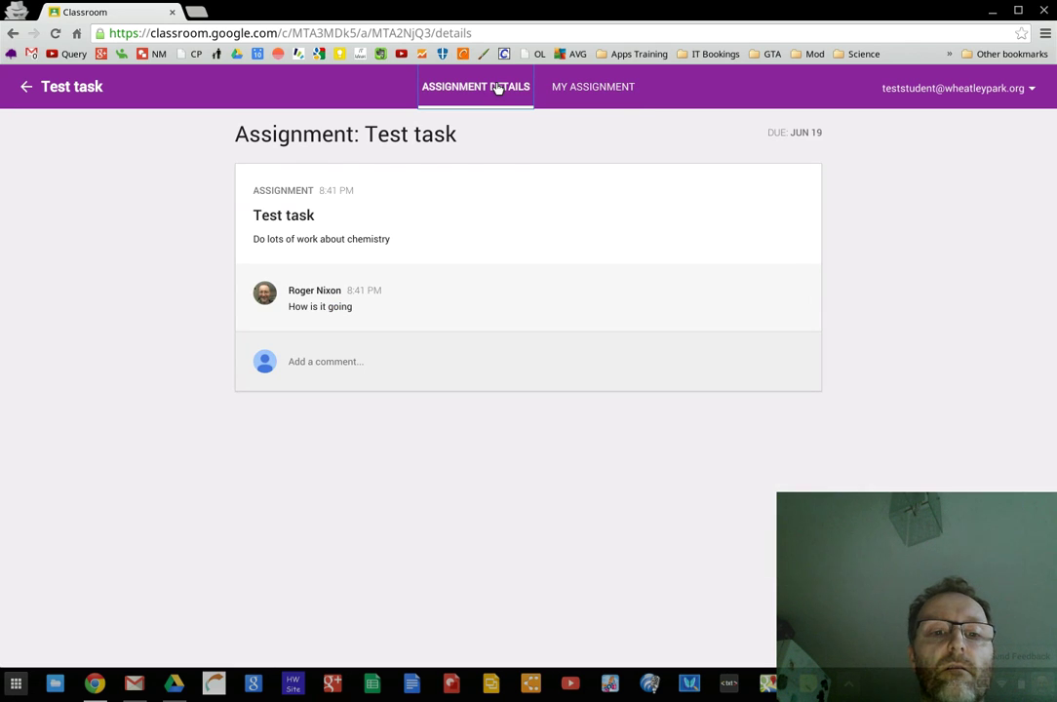
pyautogui.click(593, 89)
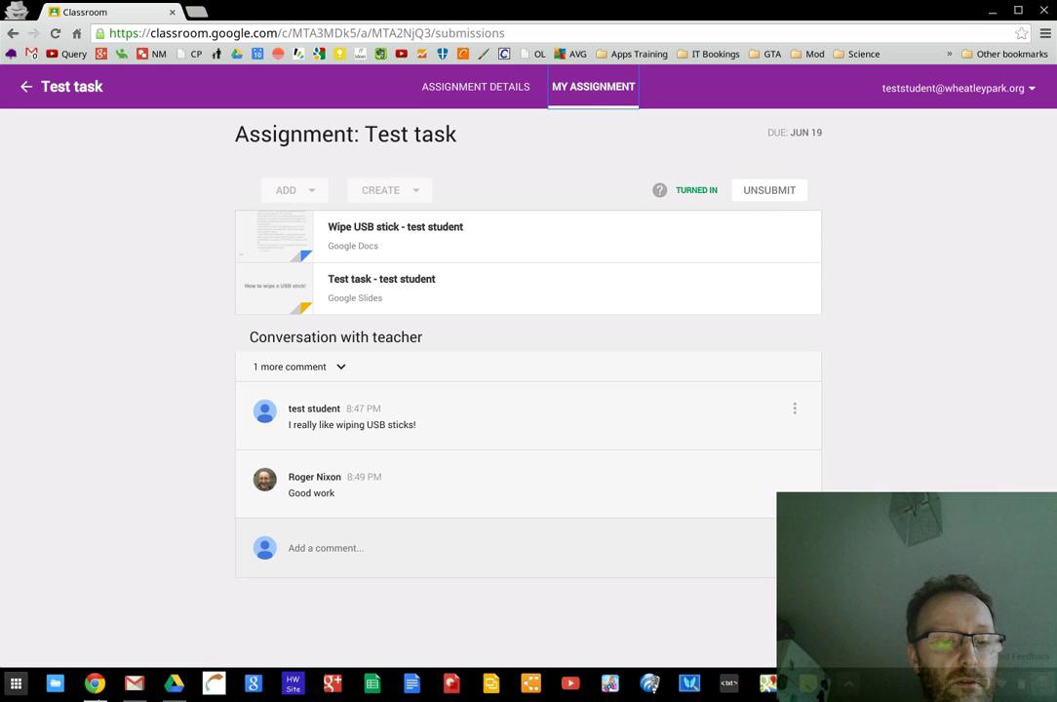
pyautogui.click(96, 686)
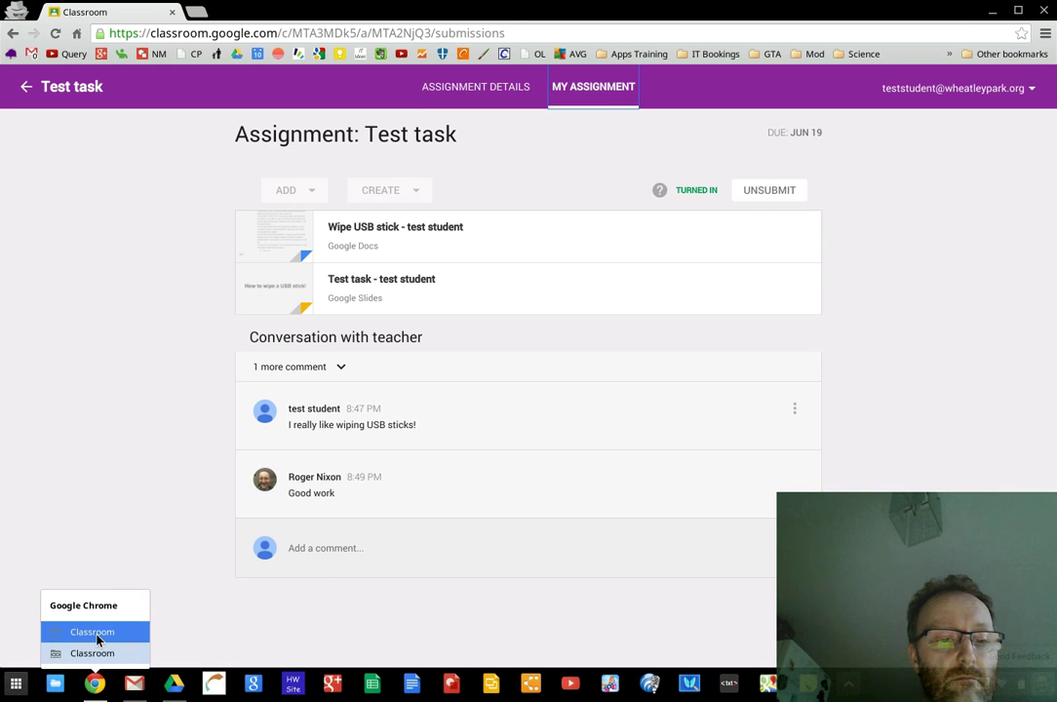
pyautogui.click(98, 636)
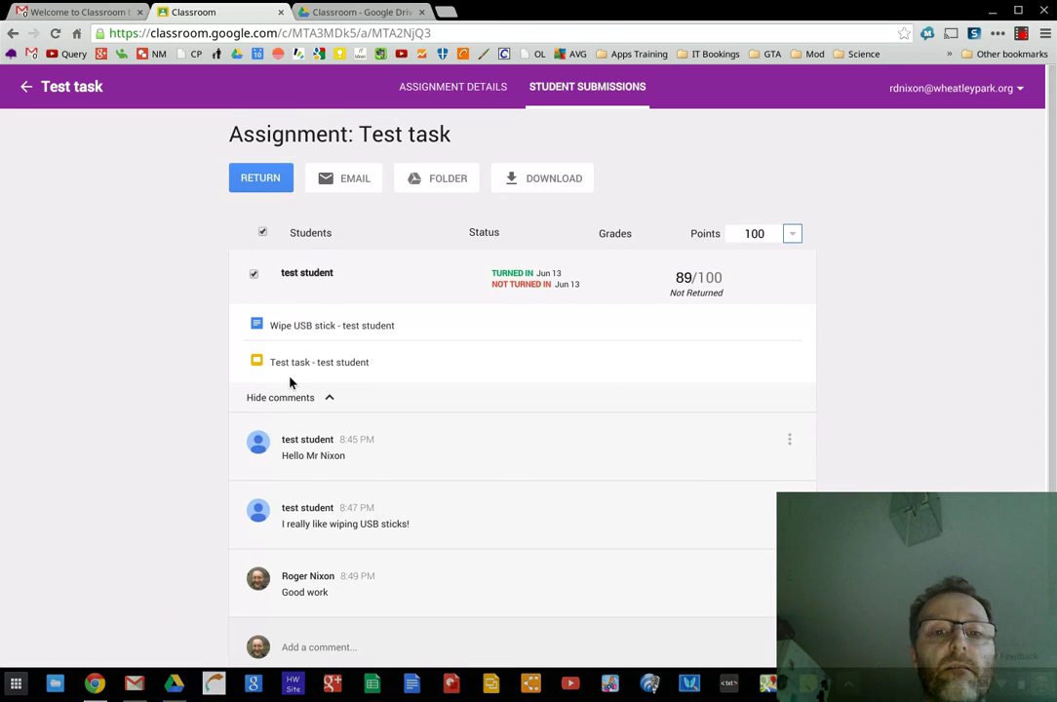
# Return to the teacher's Test Class stream and start a new class announcement
pyautogui.click(55, 86)
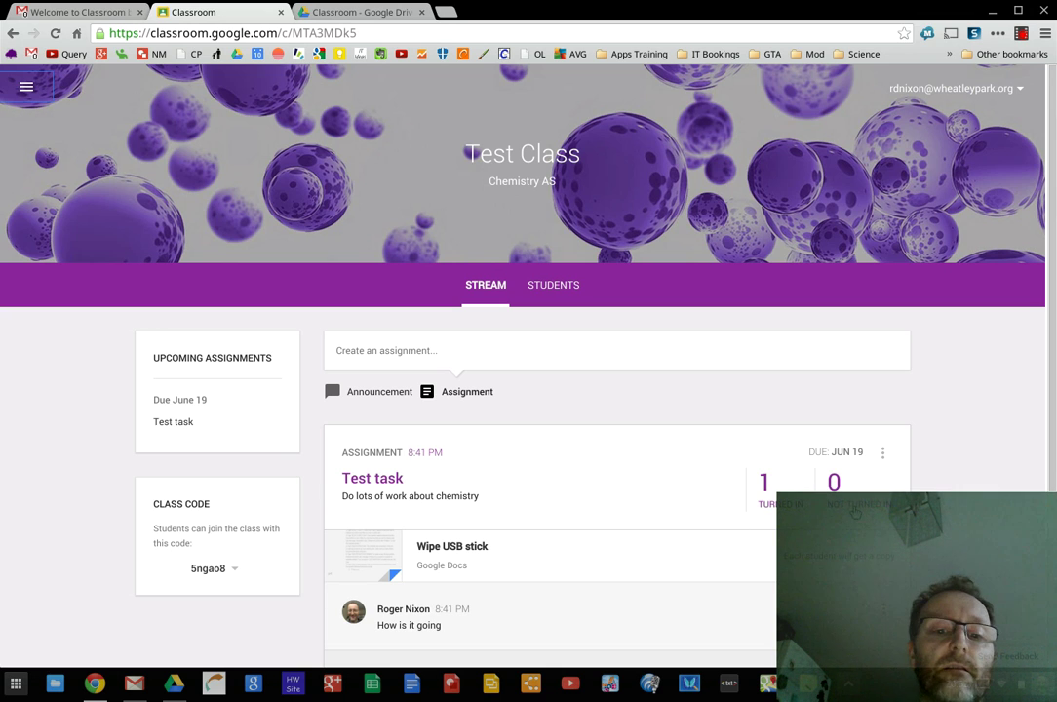
pyautogui.click(371, 395)
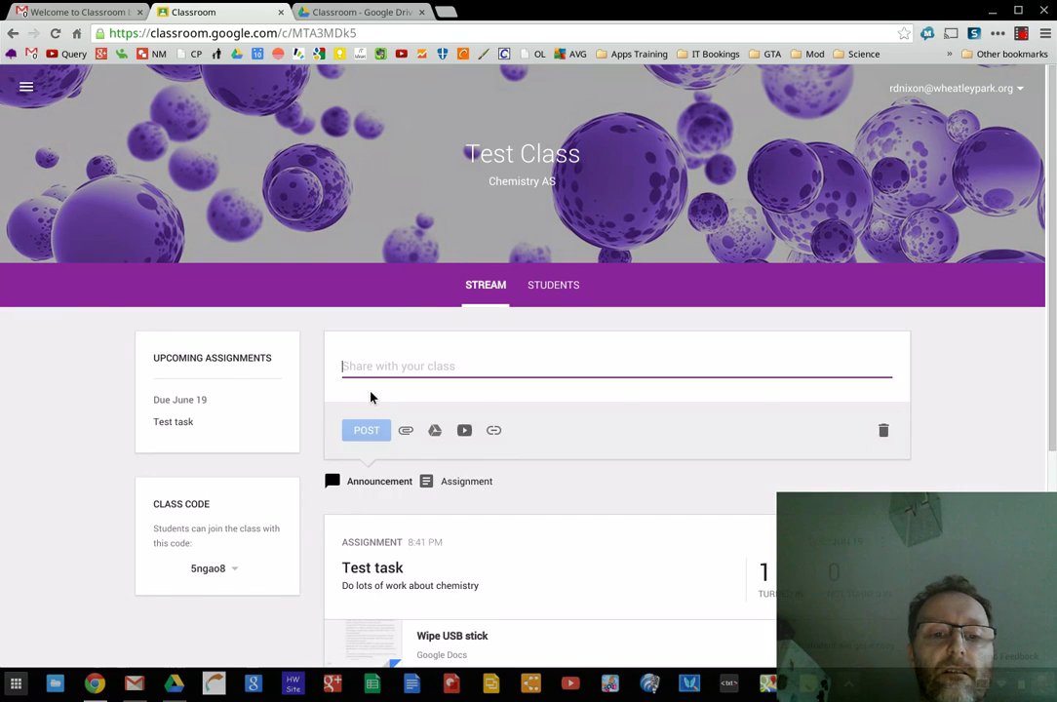
pyautogui.scroll(-4, 510, 490)
pyautogui.scroll(4, 510, 491)
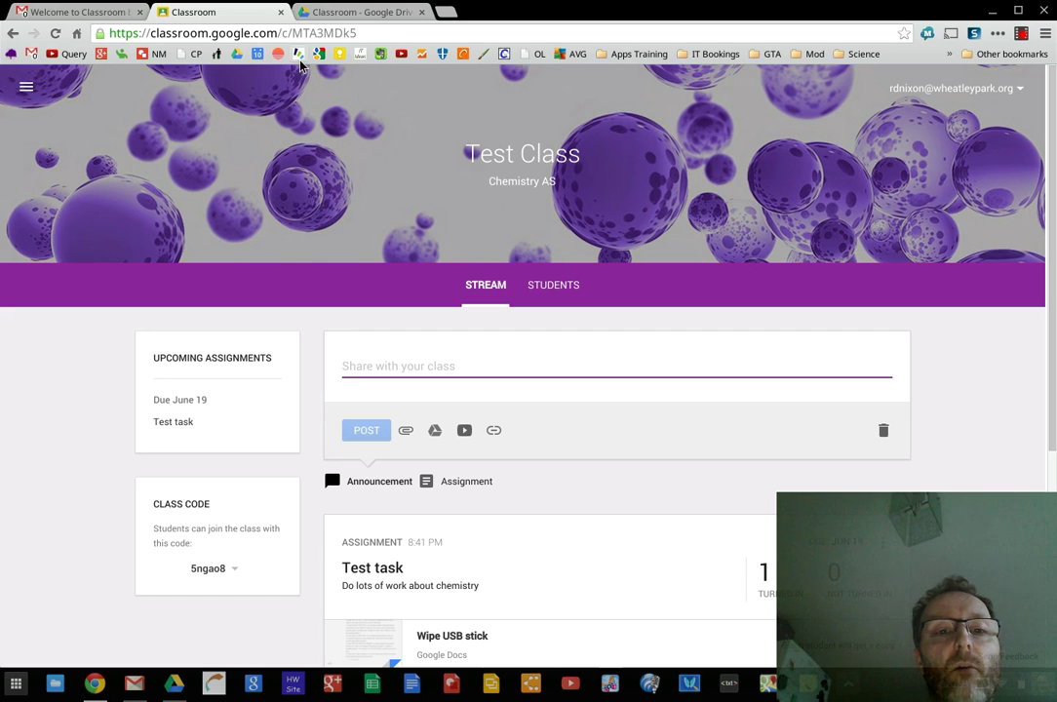
pyautogui.click(343, 10)
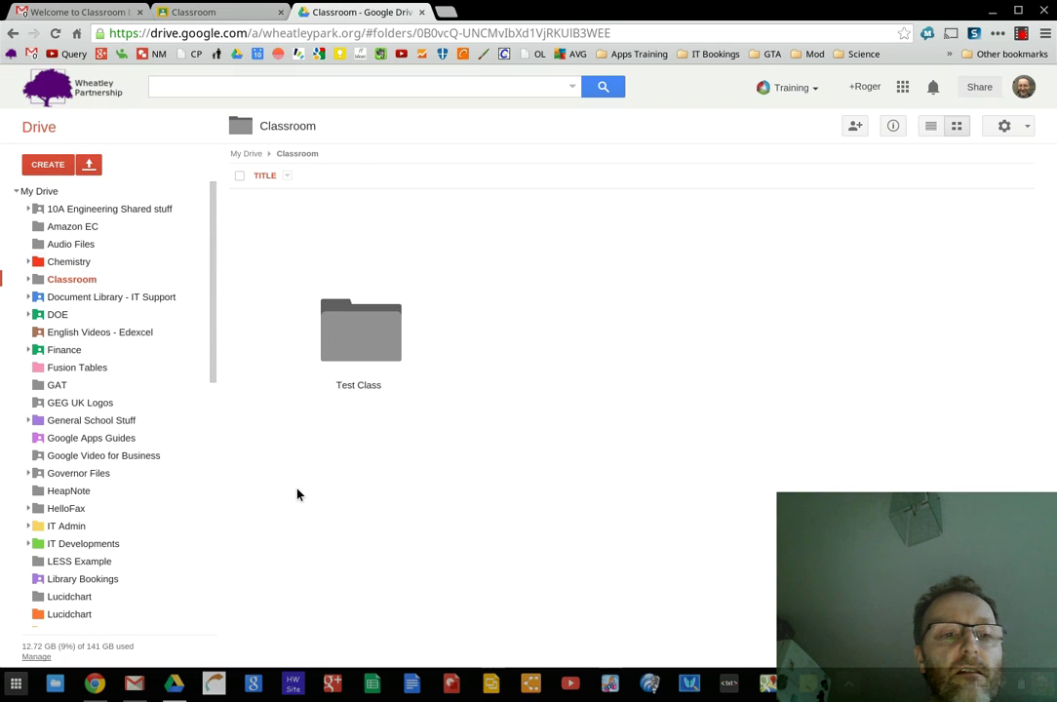
# Browse Drive's Test Class folder, opening its Test task and Templates - DO NOT EDIT subfolders
pyautogui.doubleClick(375, 353)
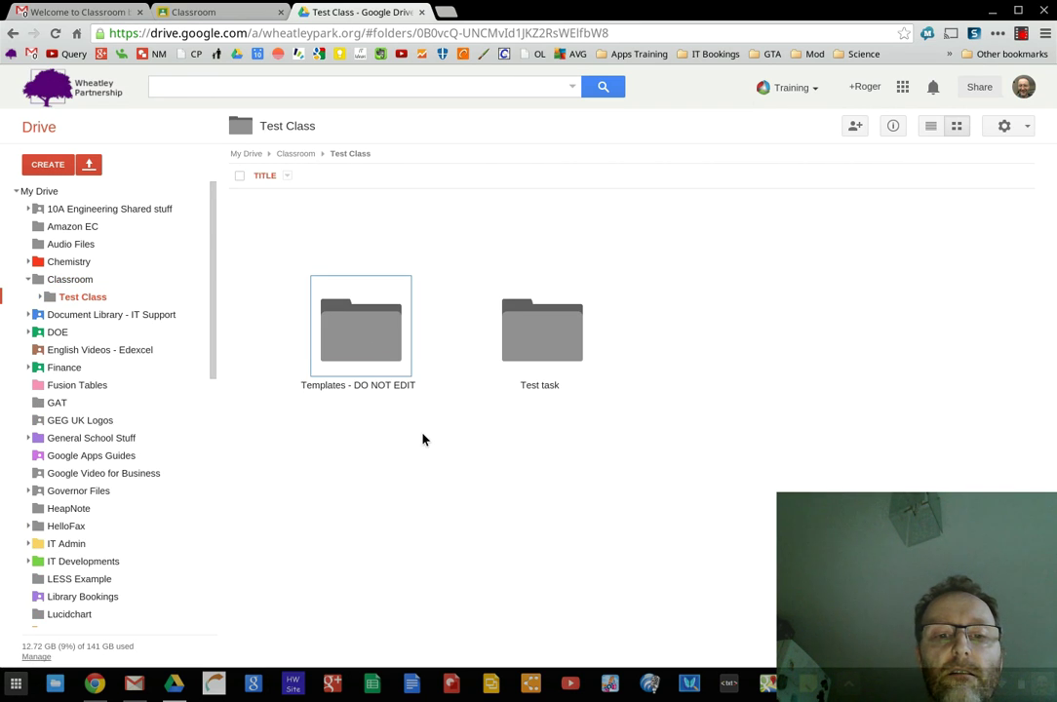
pyautogui.doubleClick(555, 346)
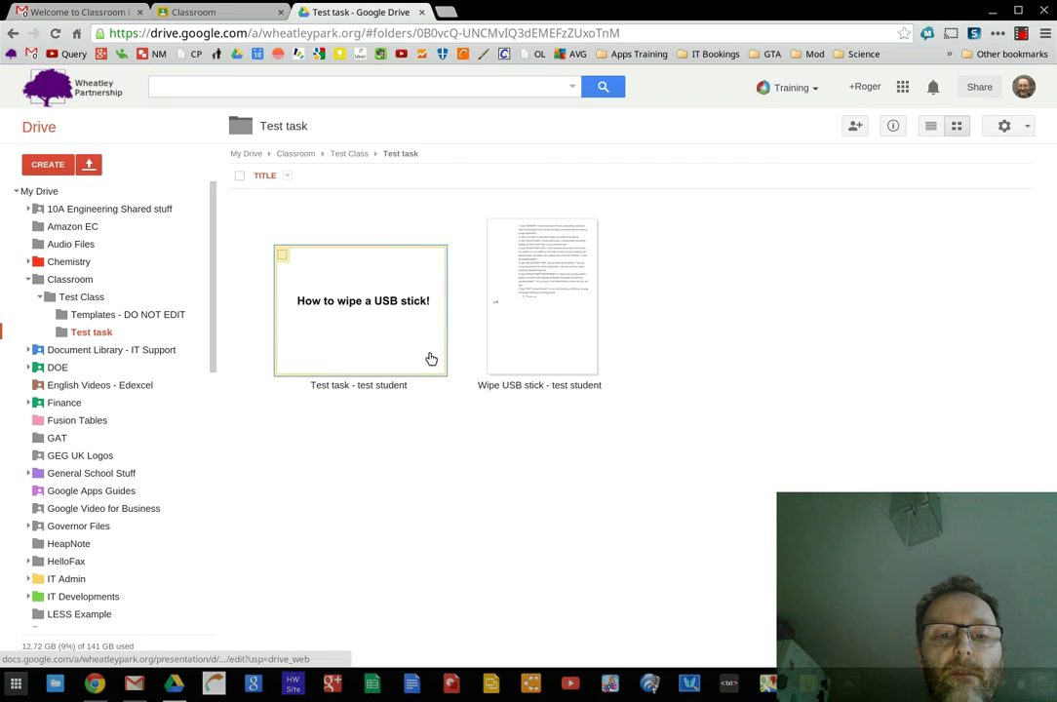
pyautogui.click(349, 154)
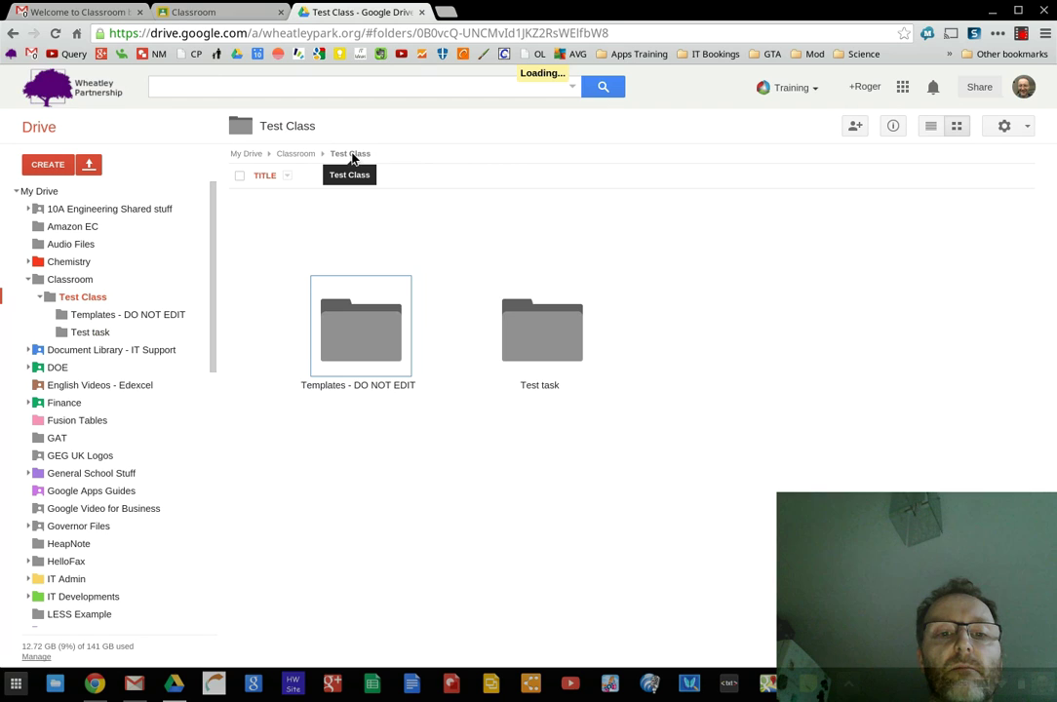
pyautogui.doubleClick(349, 342)
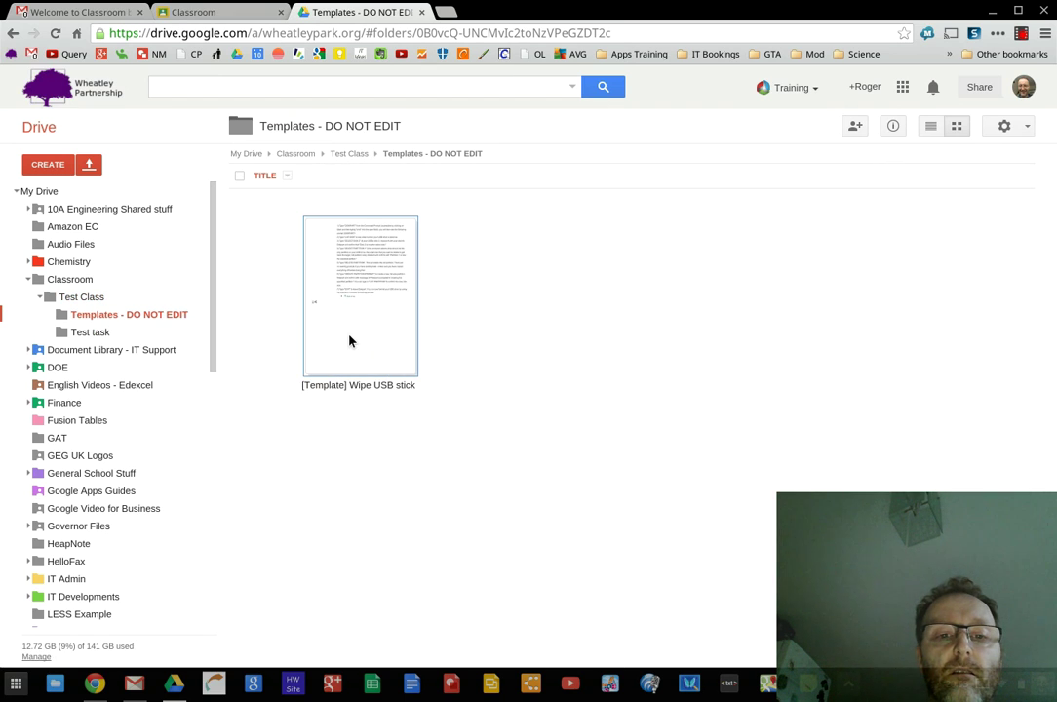
pyautogui.click(356, 158)
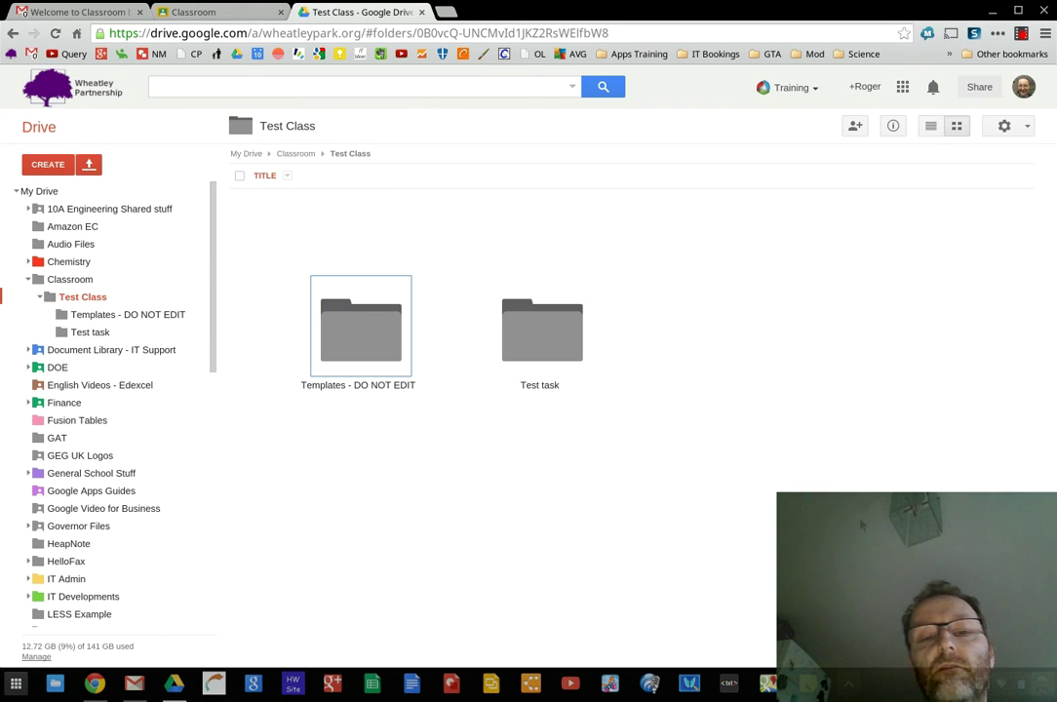
# Return to the Classroom tab showing Test task due June 19 with one submission
pyautogui.click(236, 11)
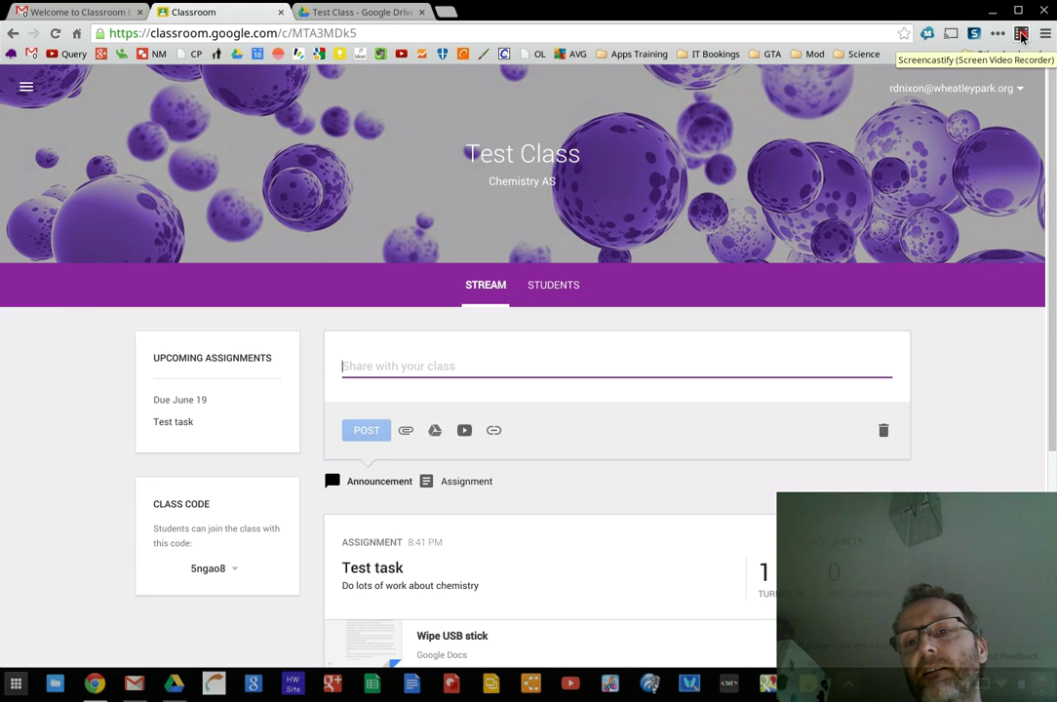
pyautogui.click(1020, 36)
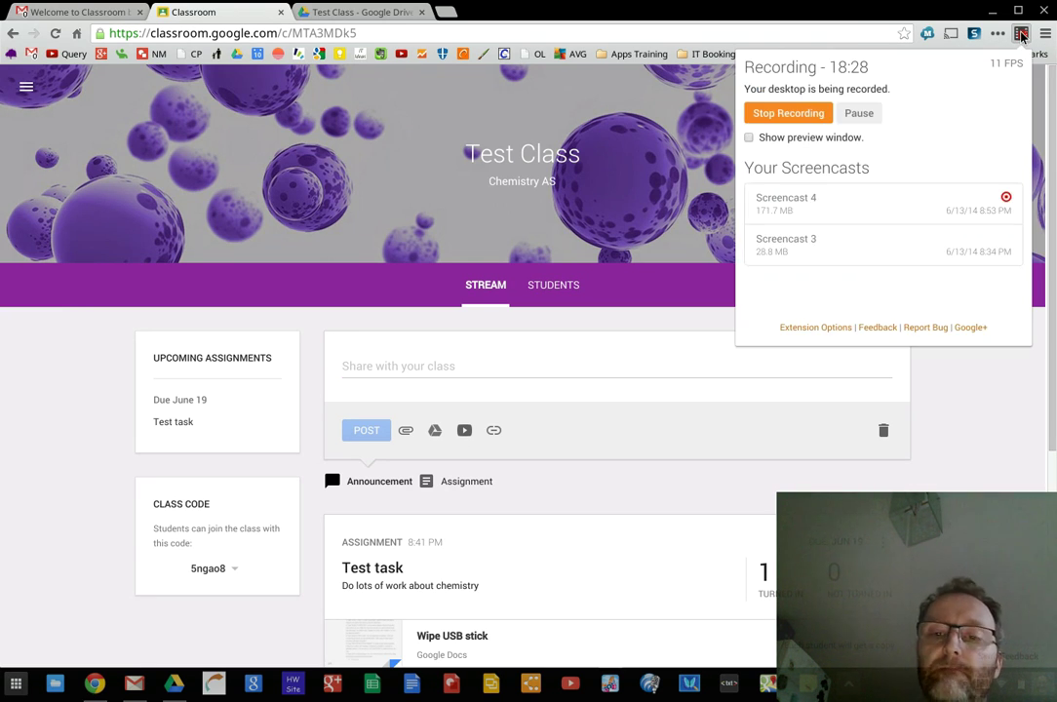